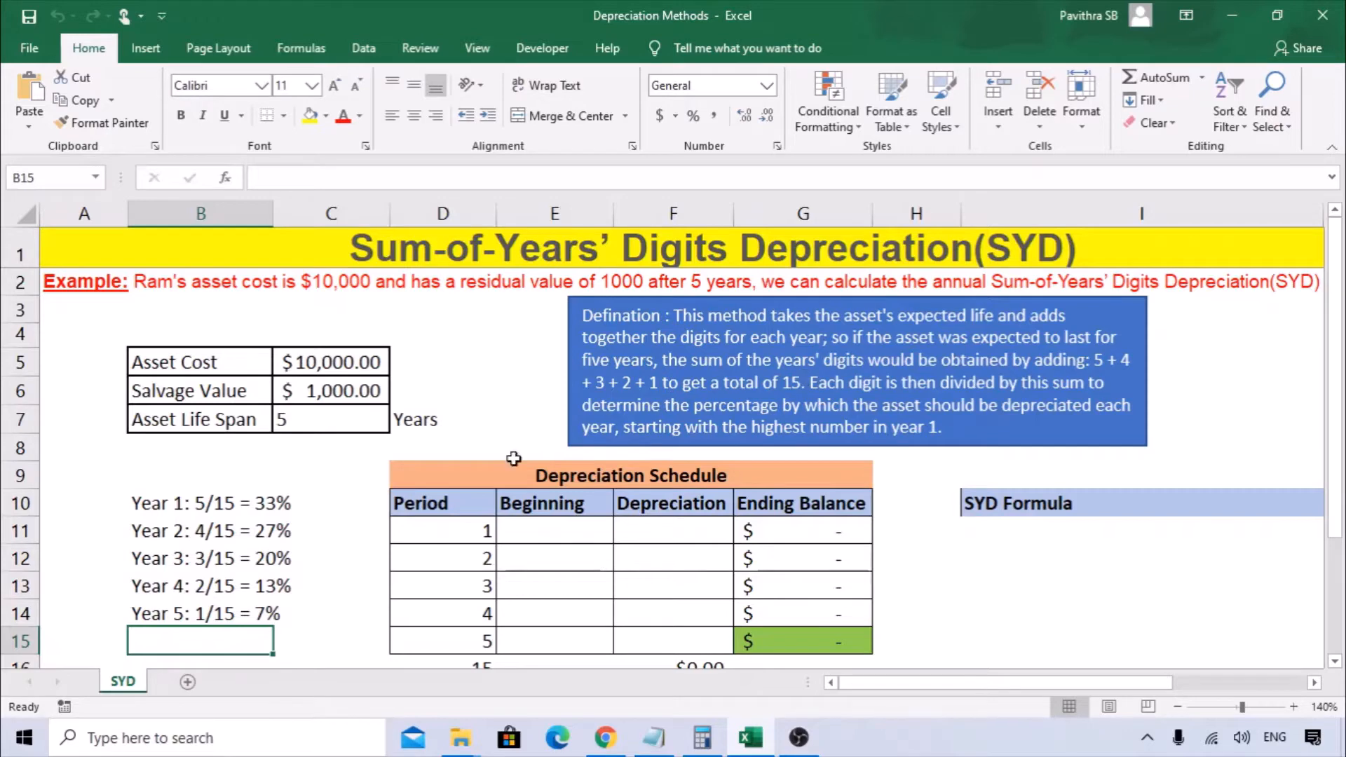
# Examine the period numbers in D11:D15, the SUM formula beneath them in D16, and the yearly depreciation fractions
pyautogui.moveTo(425, 531); pyautogui.dragTo(426, 577)
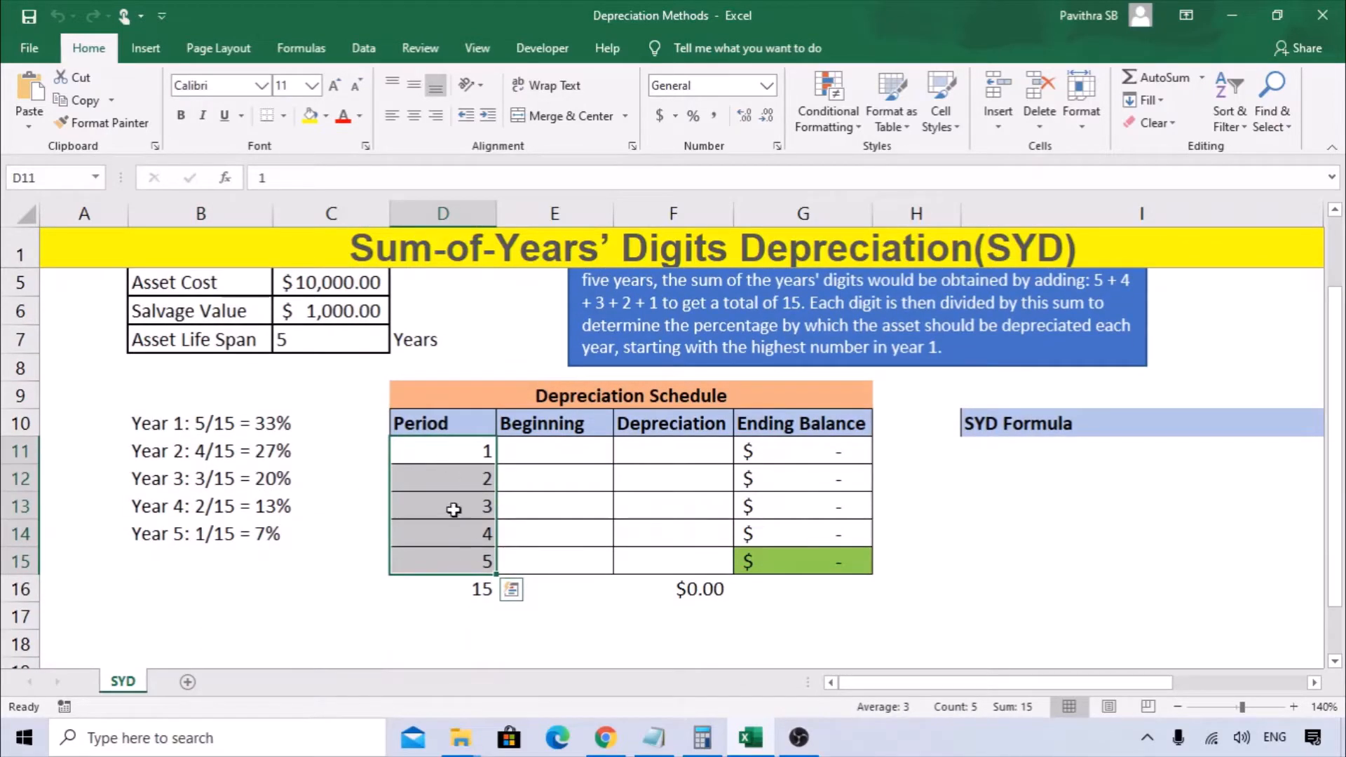
pyautogui.click(470, 591)
pyautogui.doubleClick(466, 588)
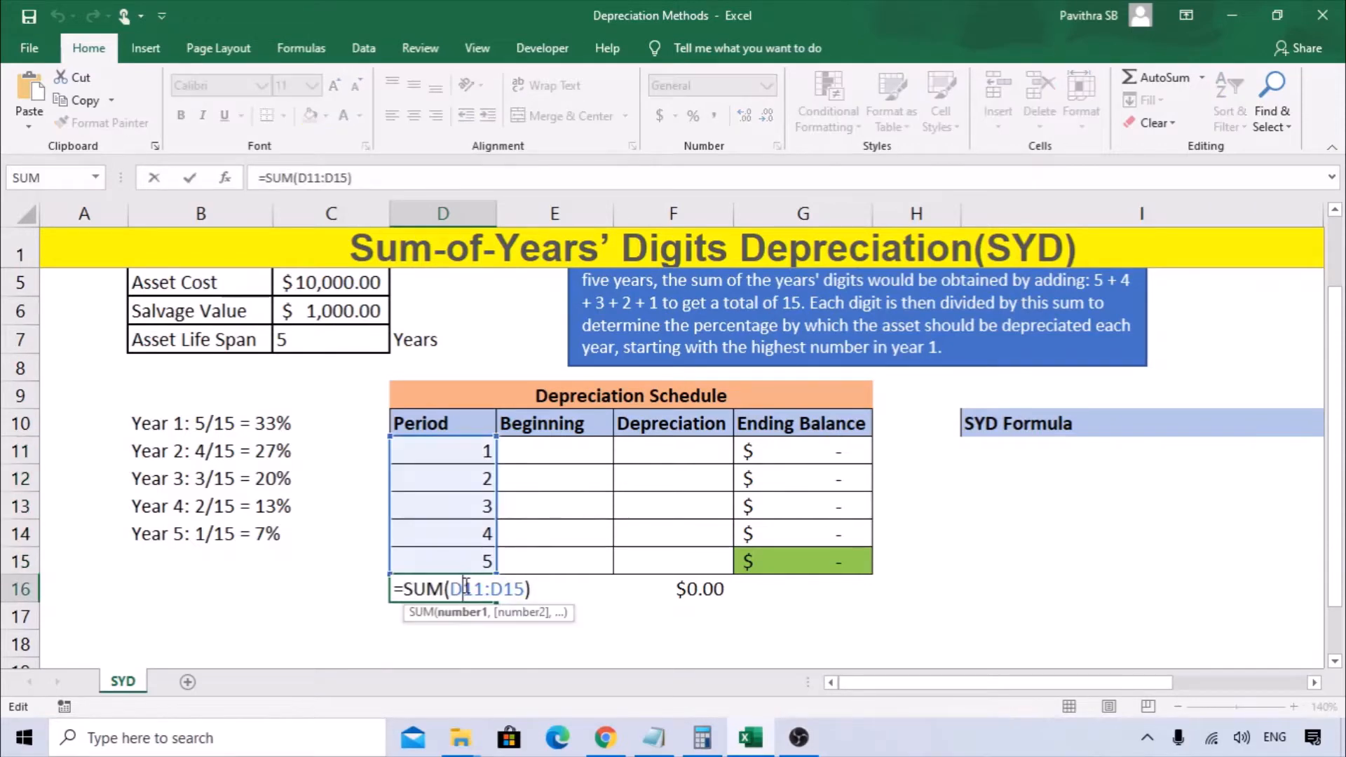
pyautogui.press('Return')
pyautogui.click(462, 592)
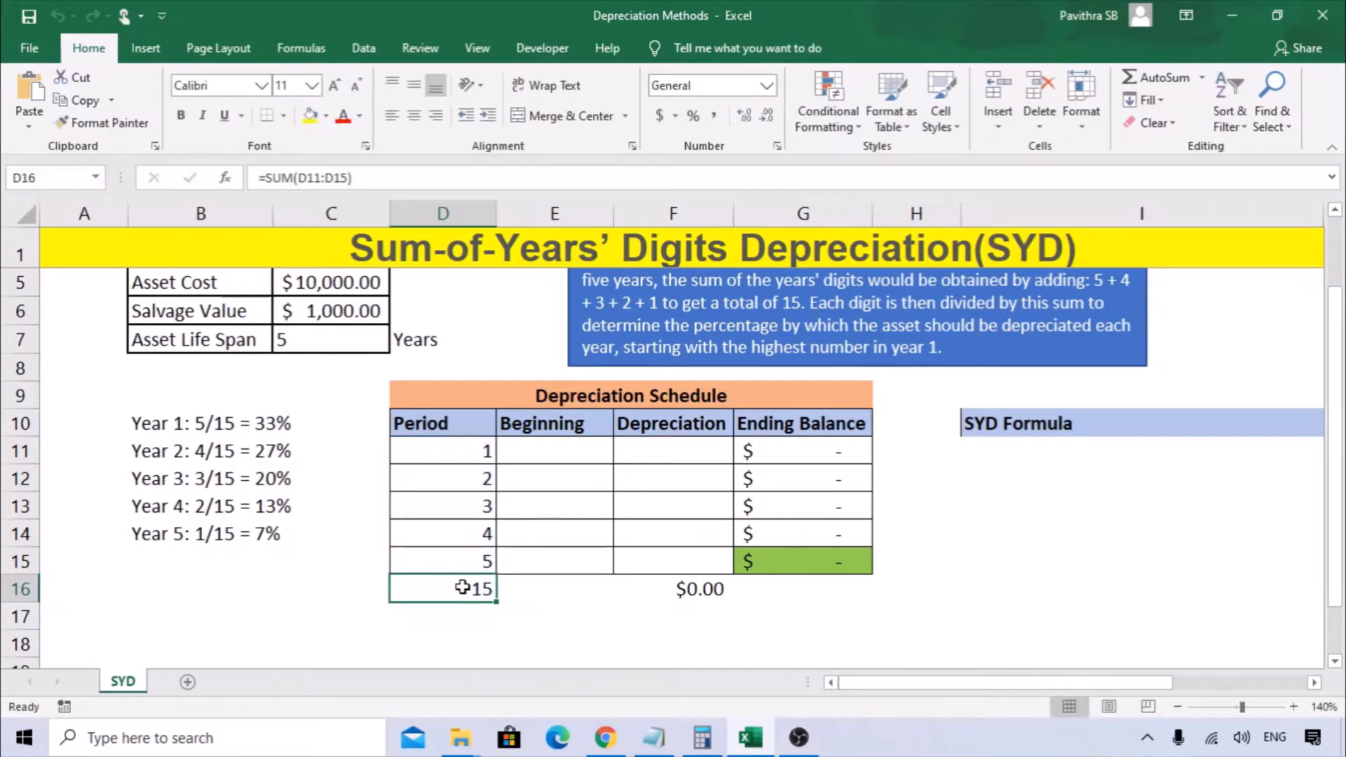
pyautogui.scroll(1, 470, 629)
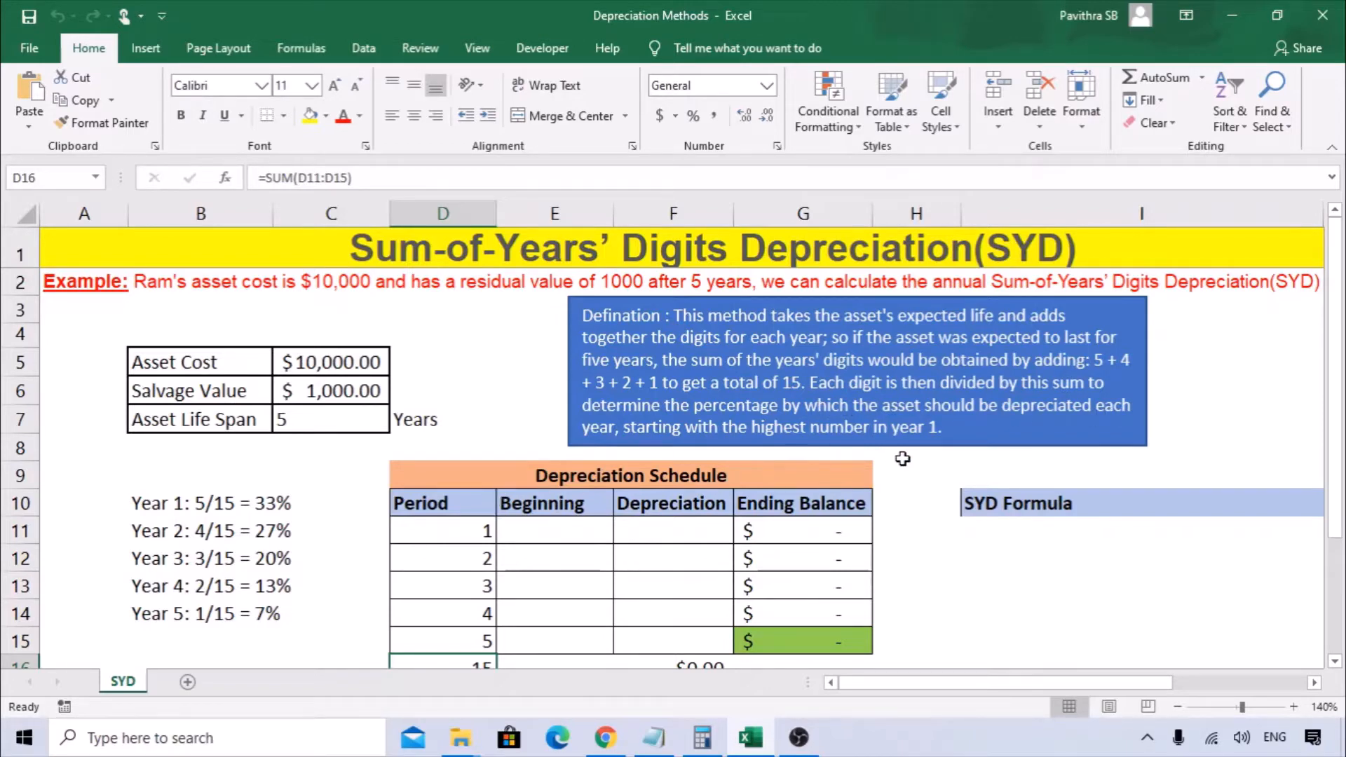
pyautogui.click(330, 506)
pyautogui.scroll(-1, 351, 566)
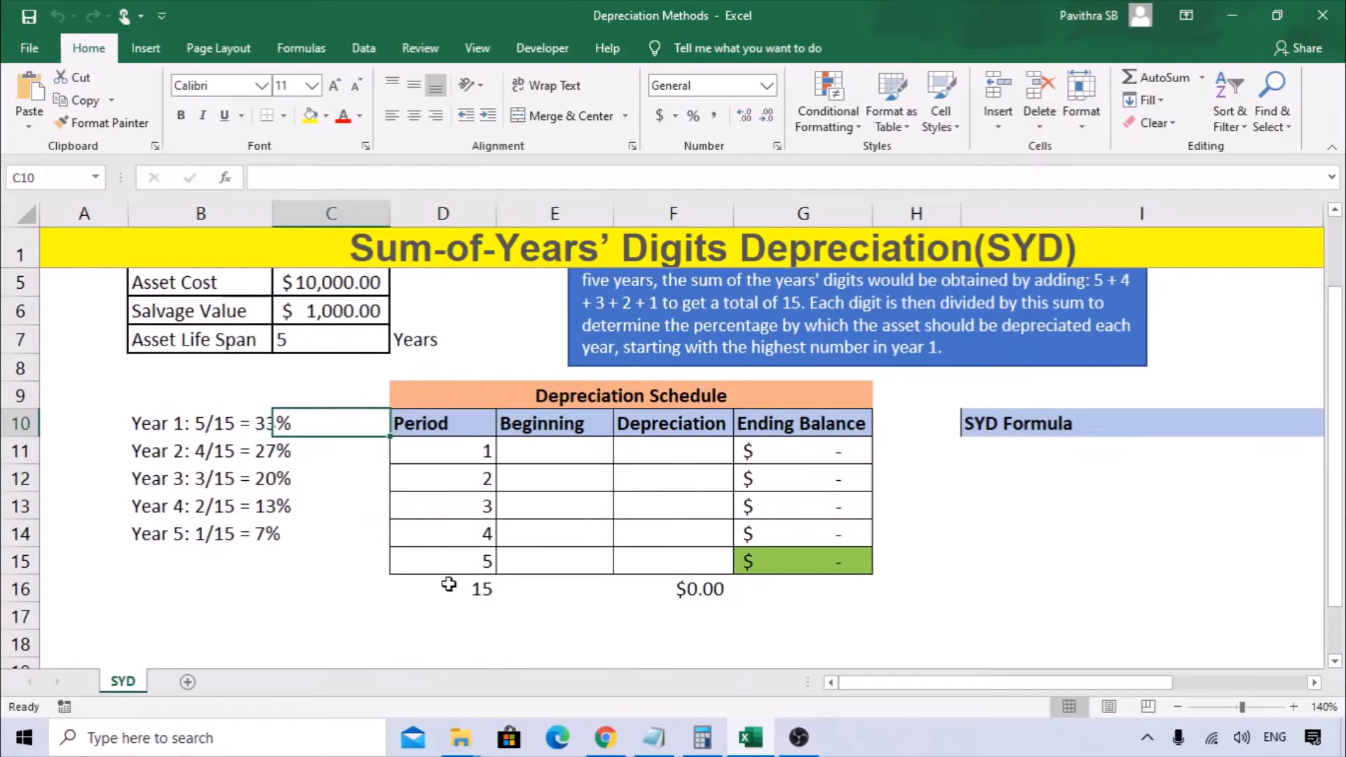
pyautogui.click(447, 585)
pyautogui.doubleClick(480, 589)
pyautogui.click(277, 590)
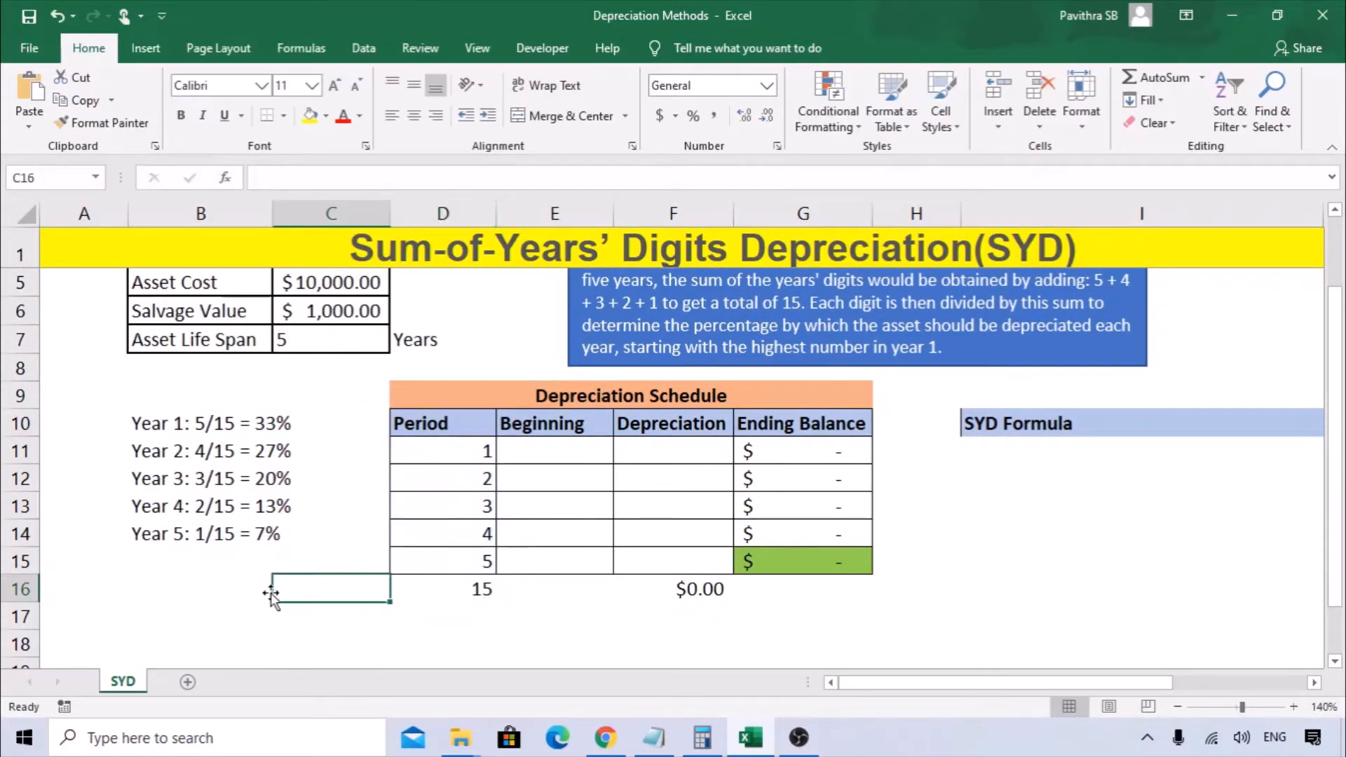
pyautogui.scroll(1, 132, 540)
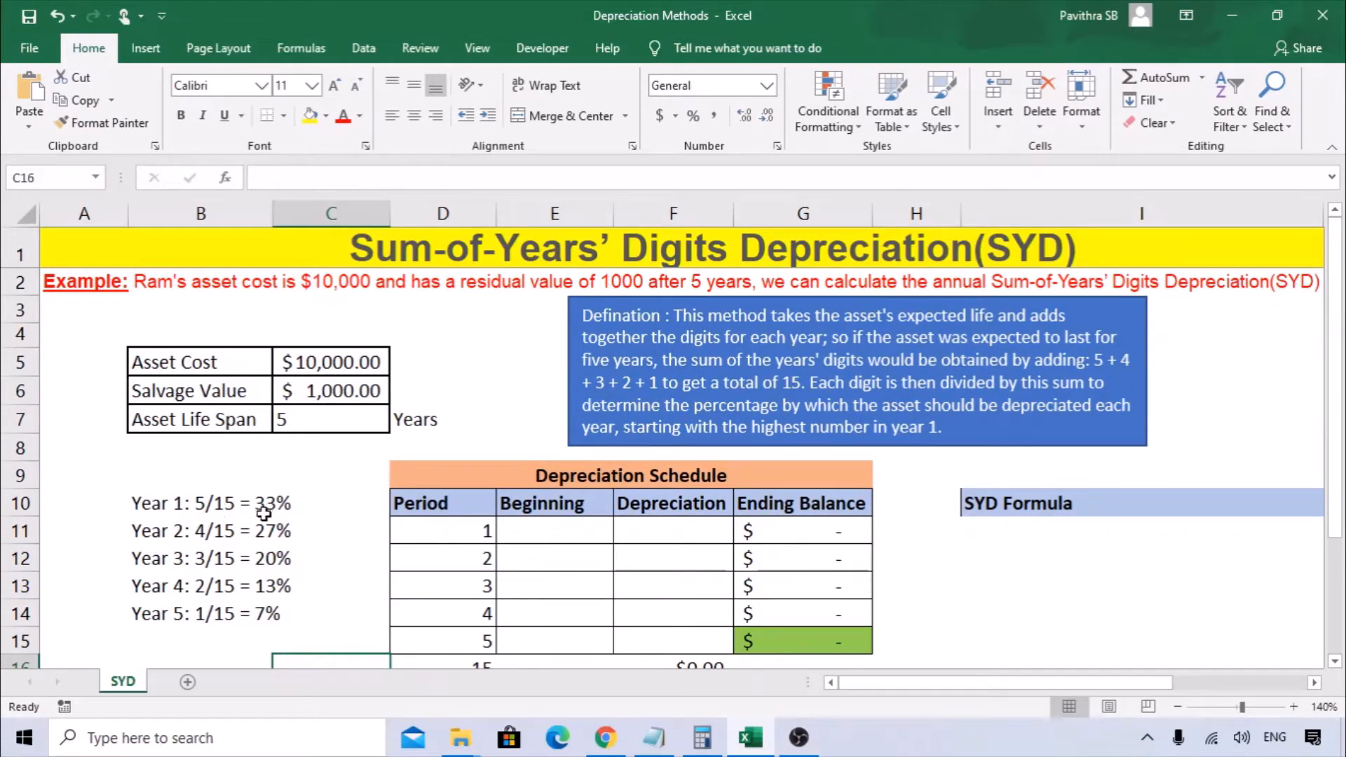
pyautogui.click(358, 506)
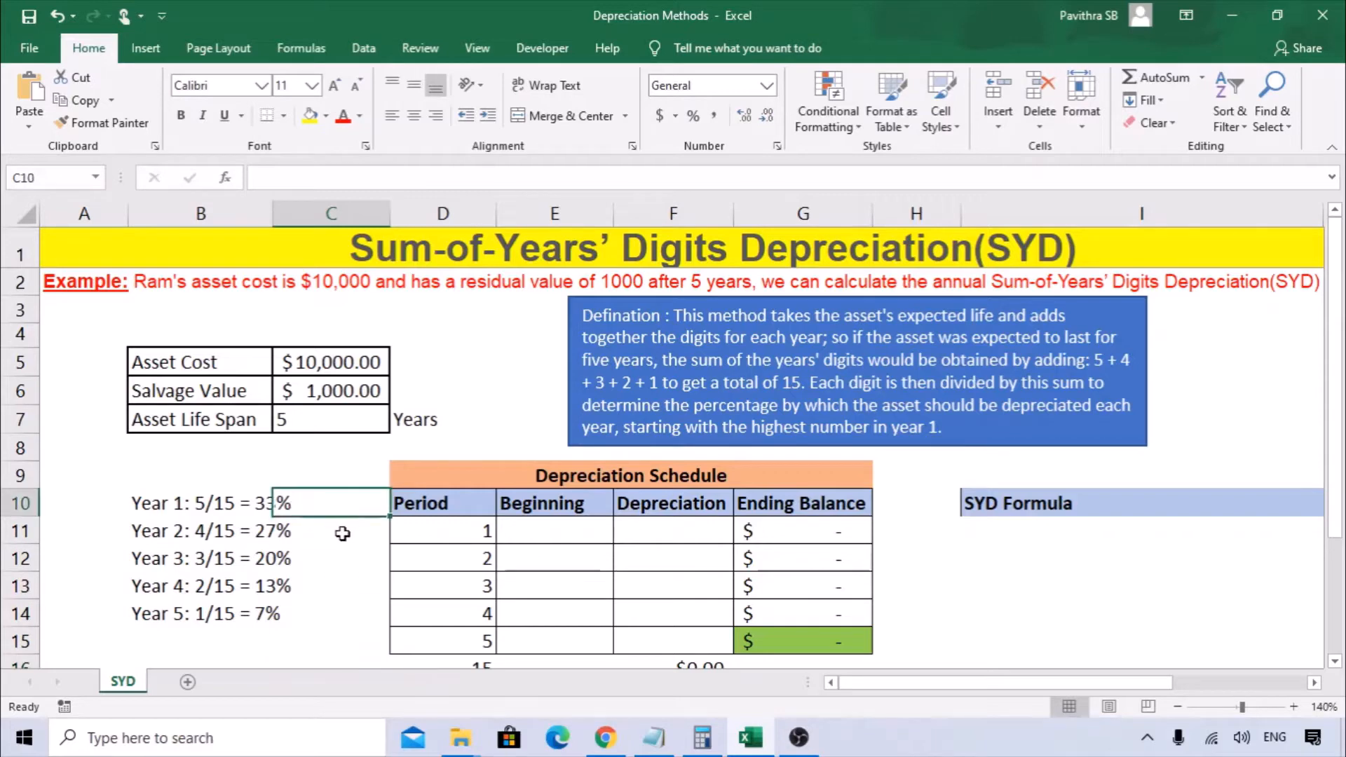
pyautogui.click(316, 538)
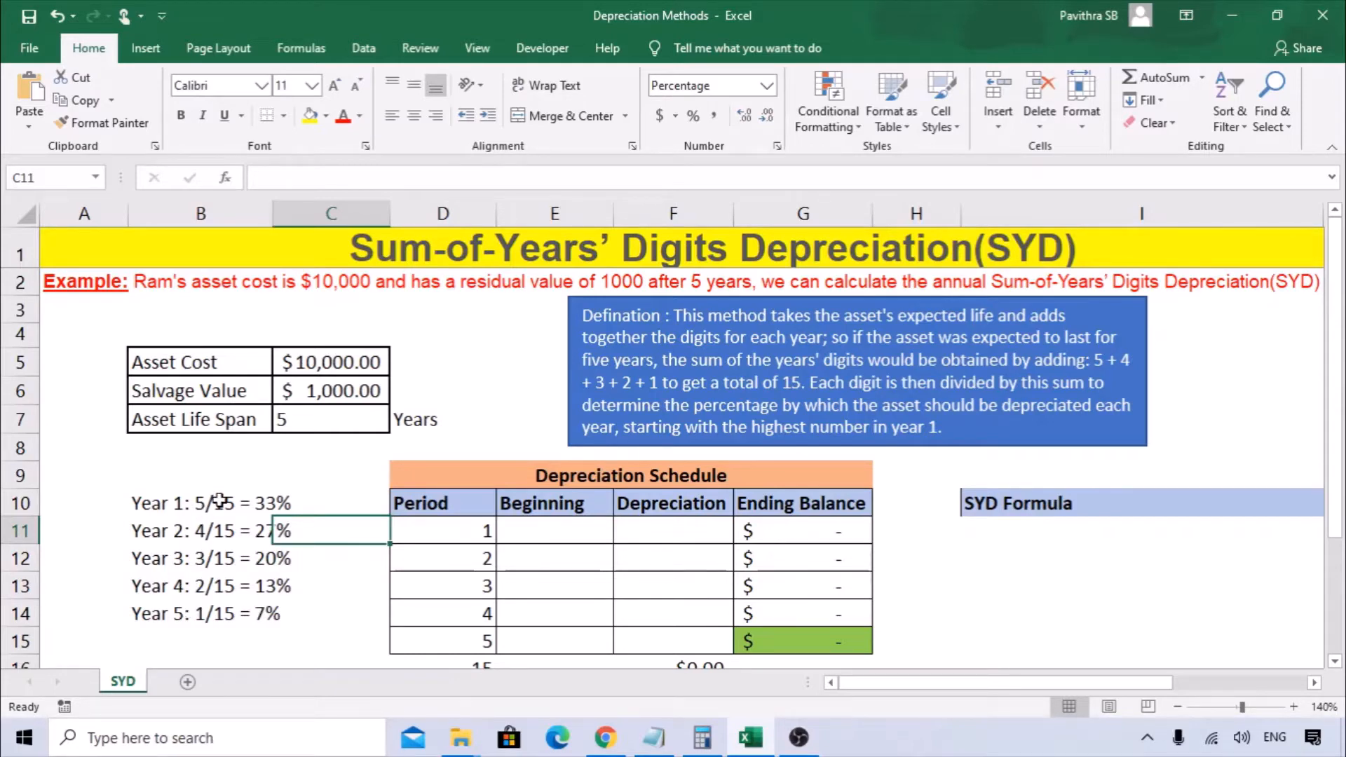
pyautogui.click(467, 633)
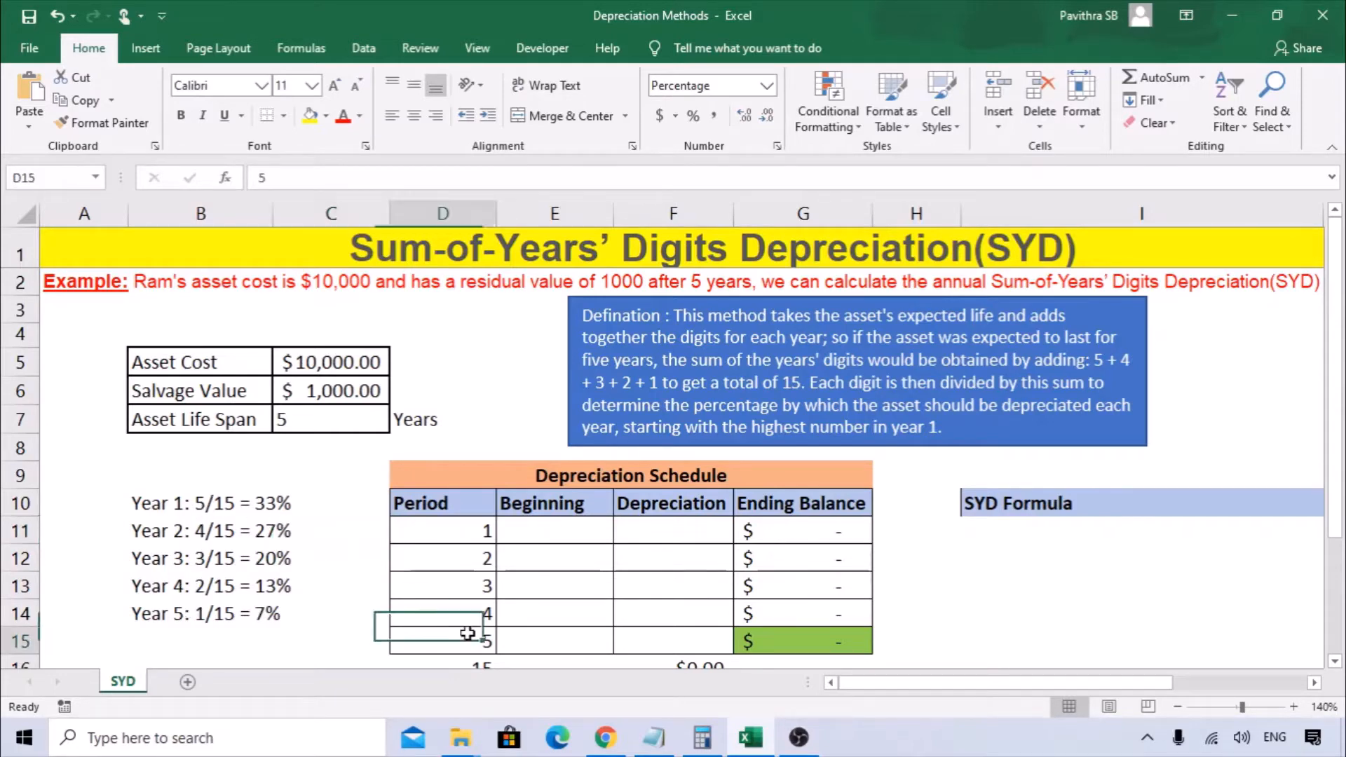
pyautogui.click(532, 527)
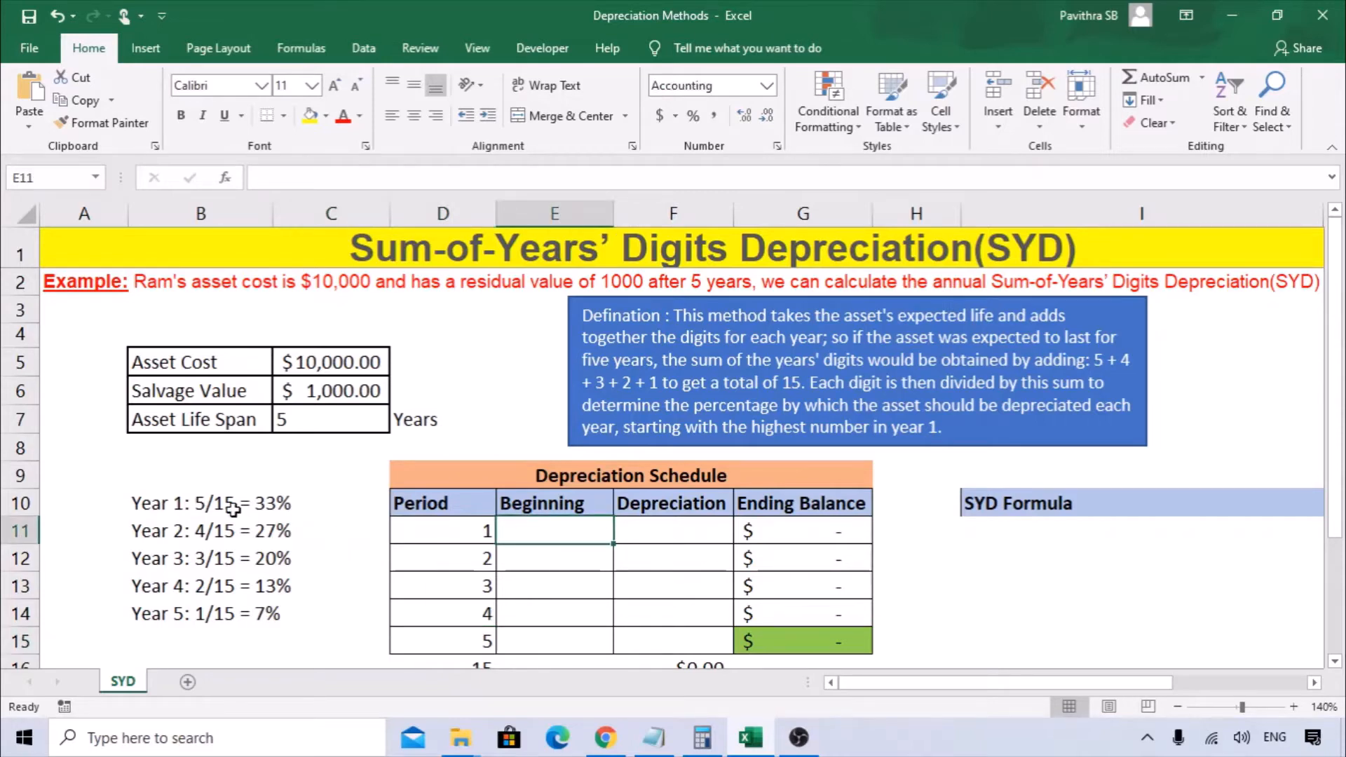
# Examine the worked example's description together with its asset cost, salvage value and asset life span
pyautogui.click(359, 373)
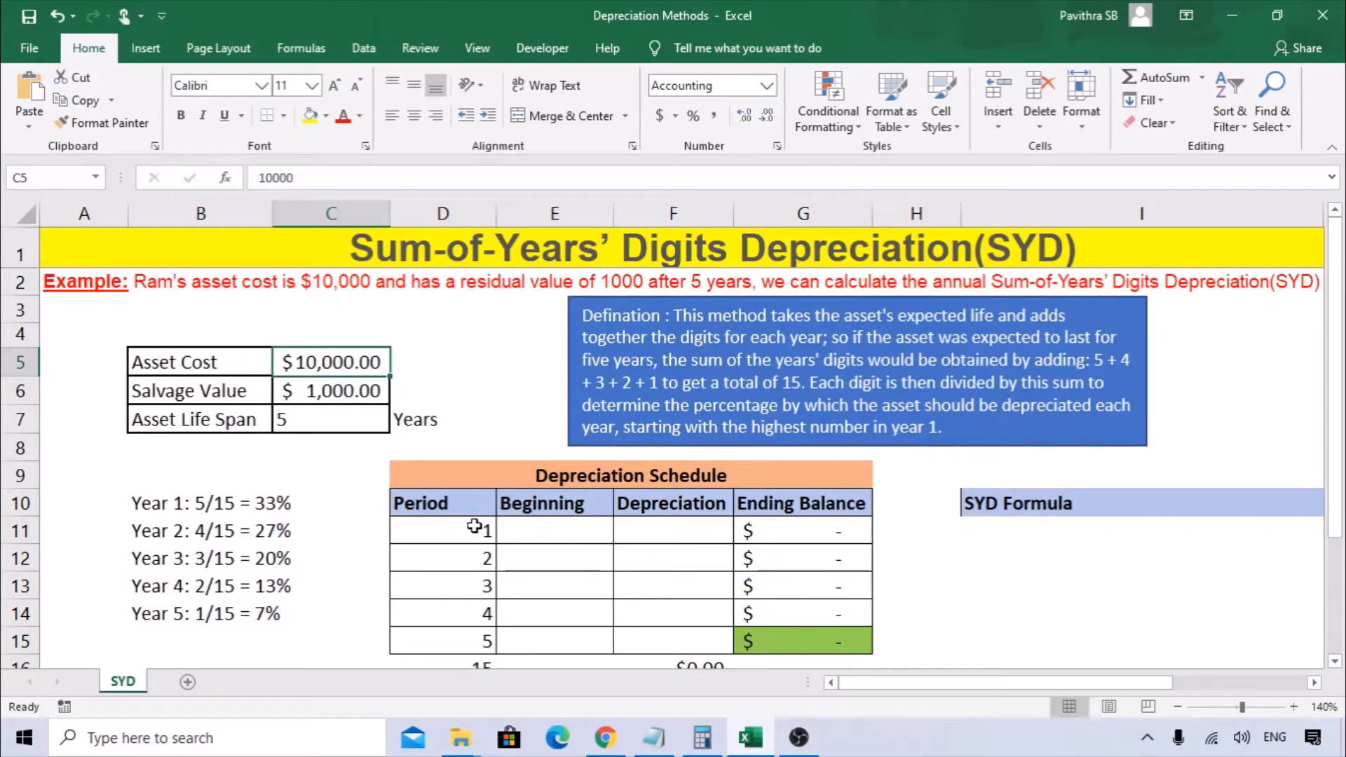
pyautogui.click(93, 279)
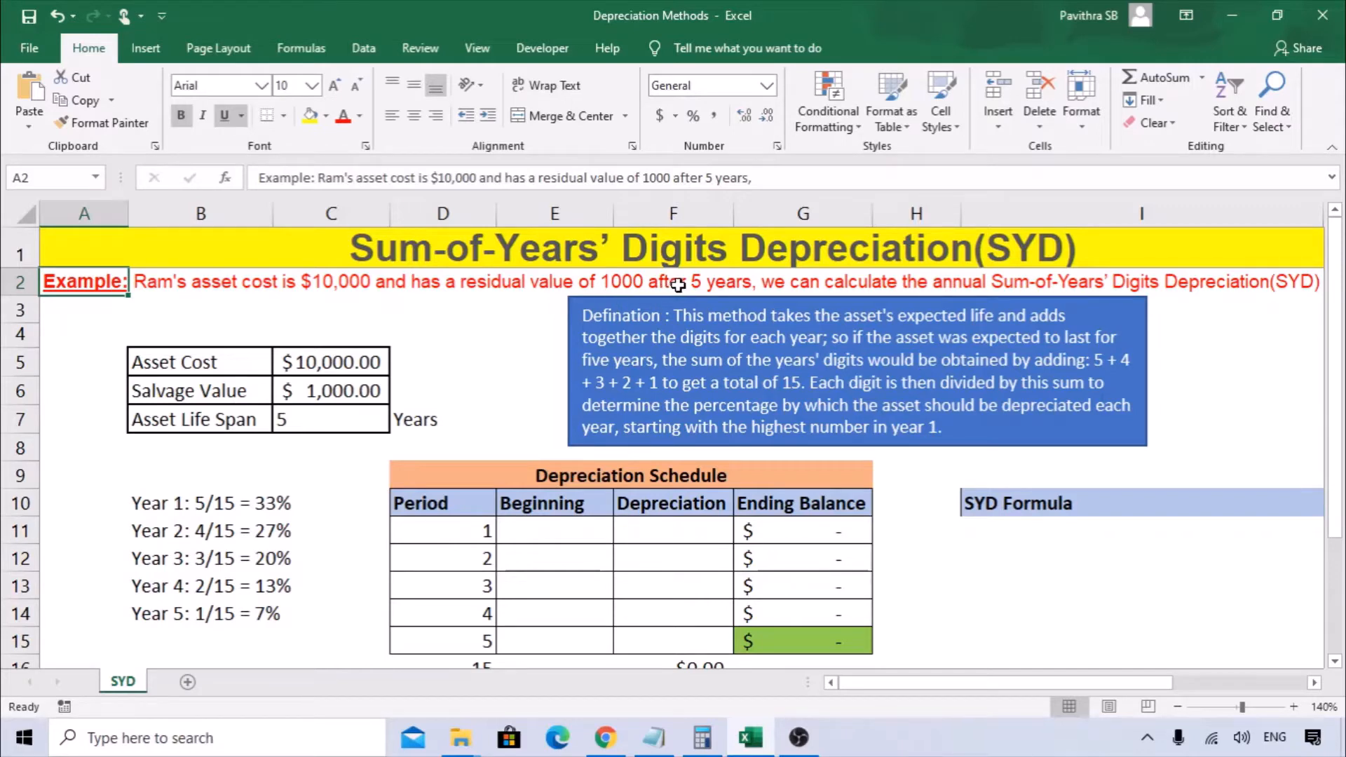
pyautogui.click(308, 363)
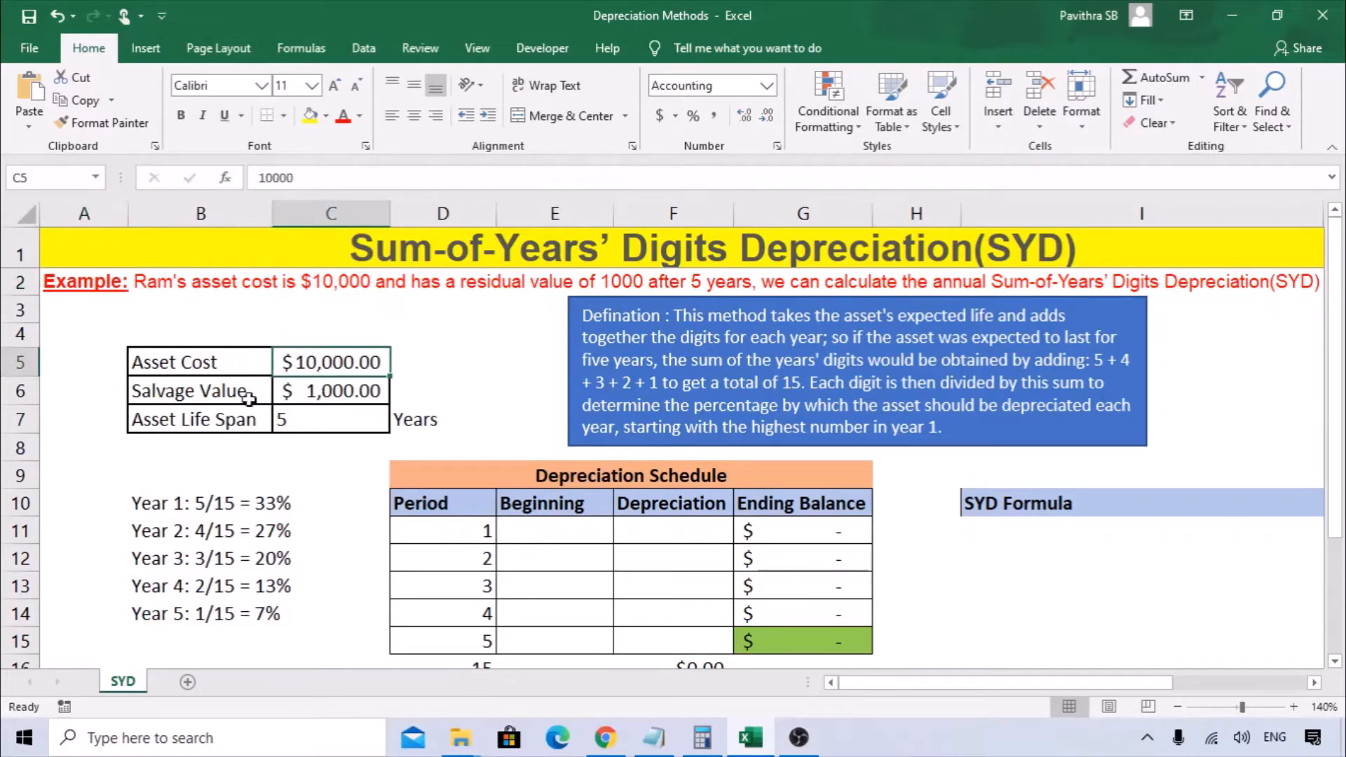
pyautogui.click(219, 389)
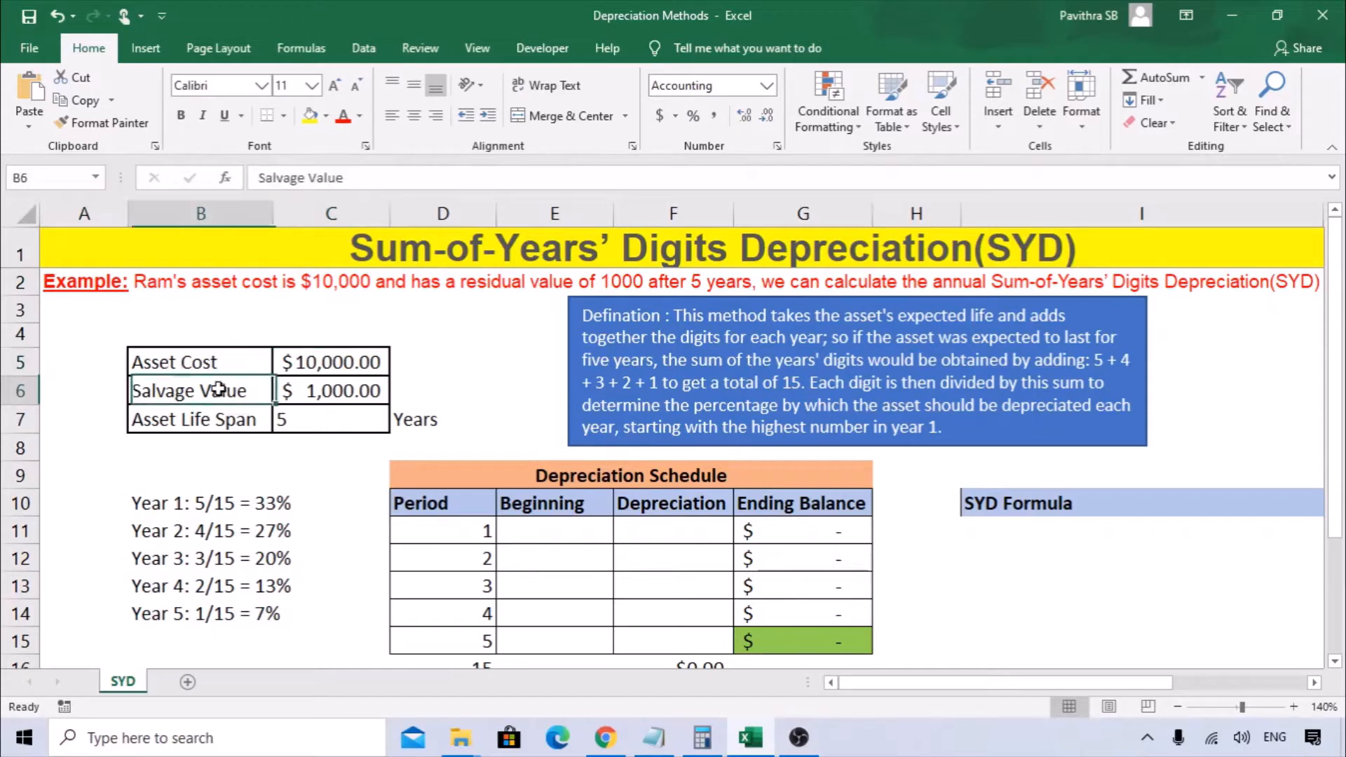
pyautogui.click(360, 387)
pyautogui.click(214, 416)
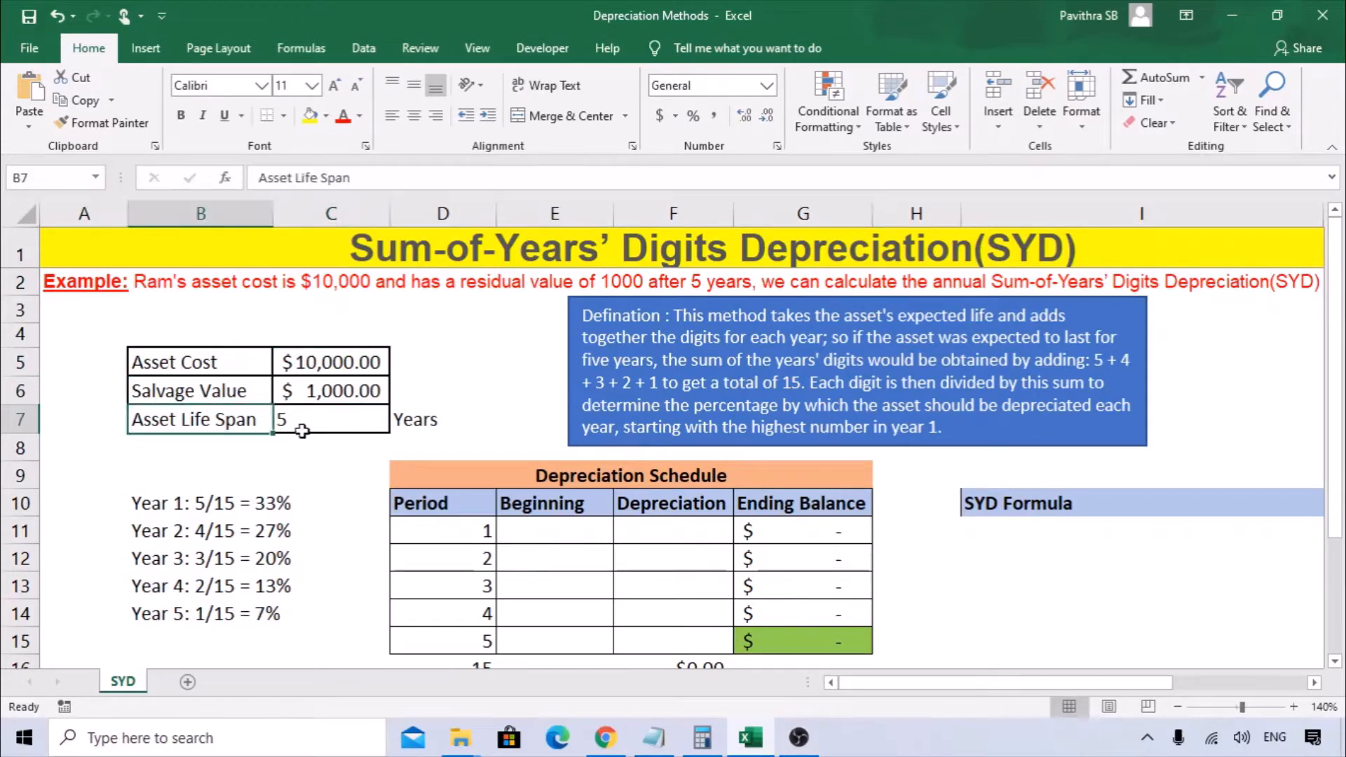
pyautogui.click(303, 429)
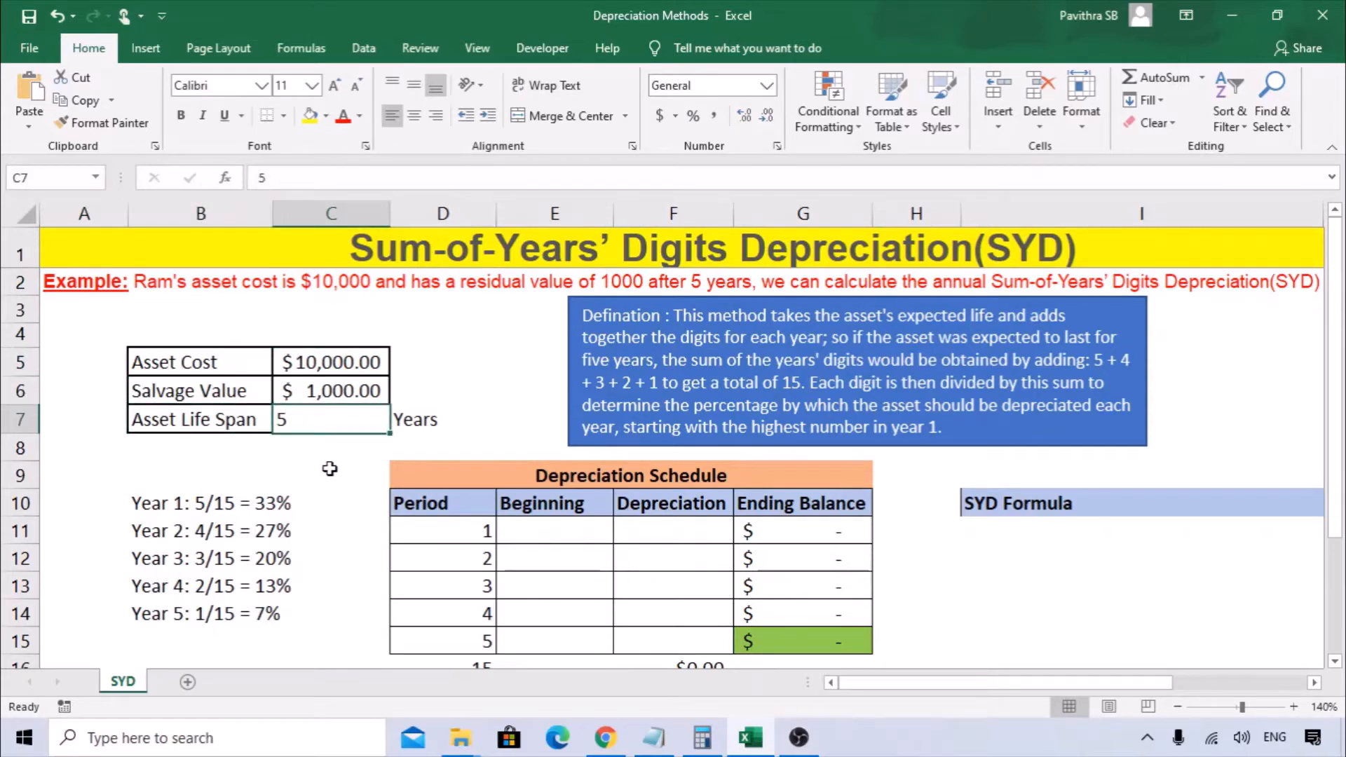
pyautogui.scroll(-1, 330, 468)
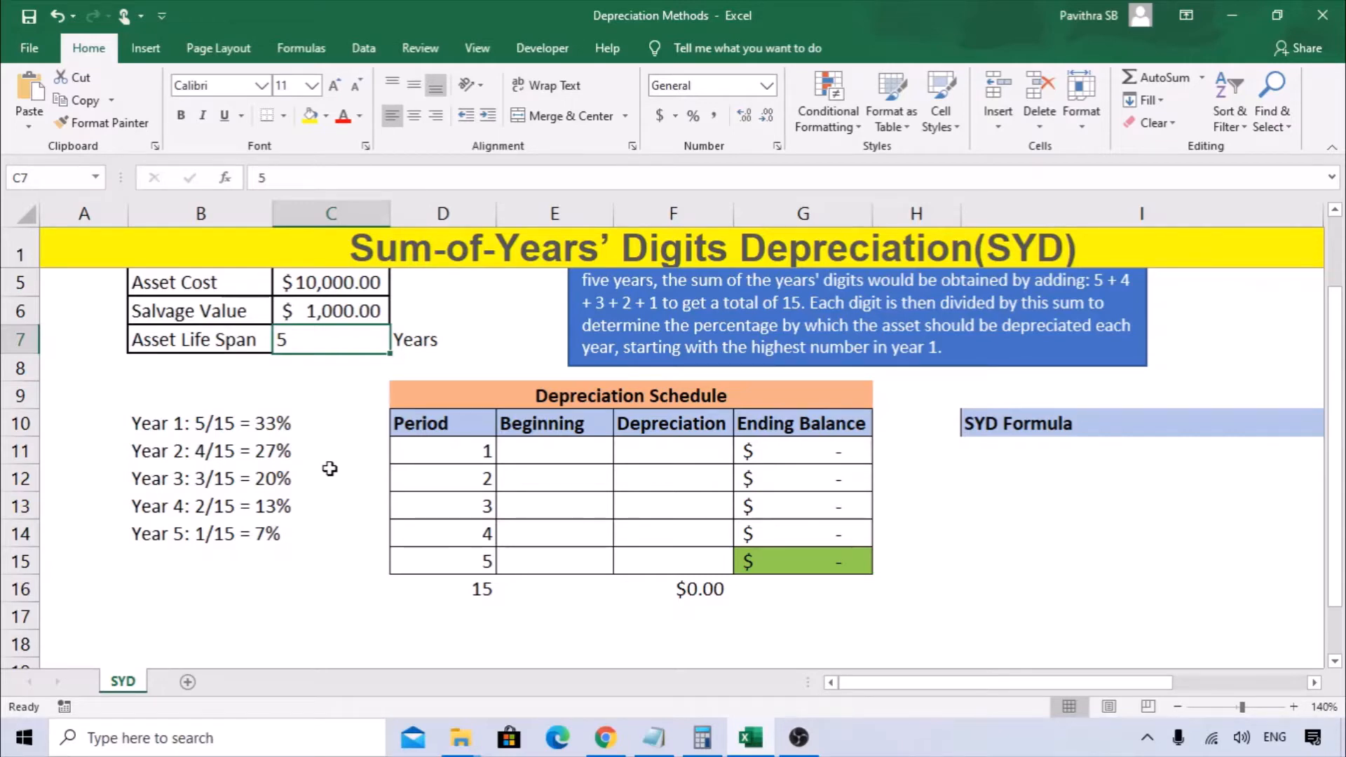
pyautogui.scroll(1, 329, 468)
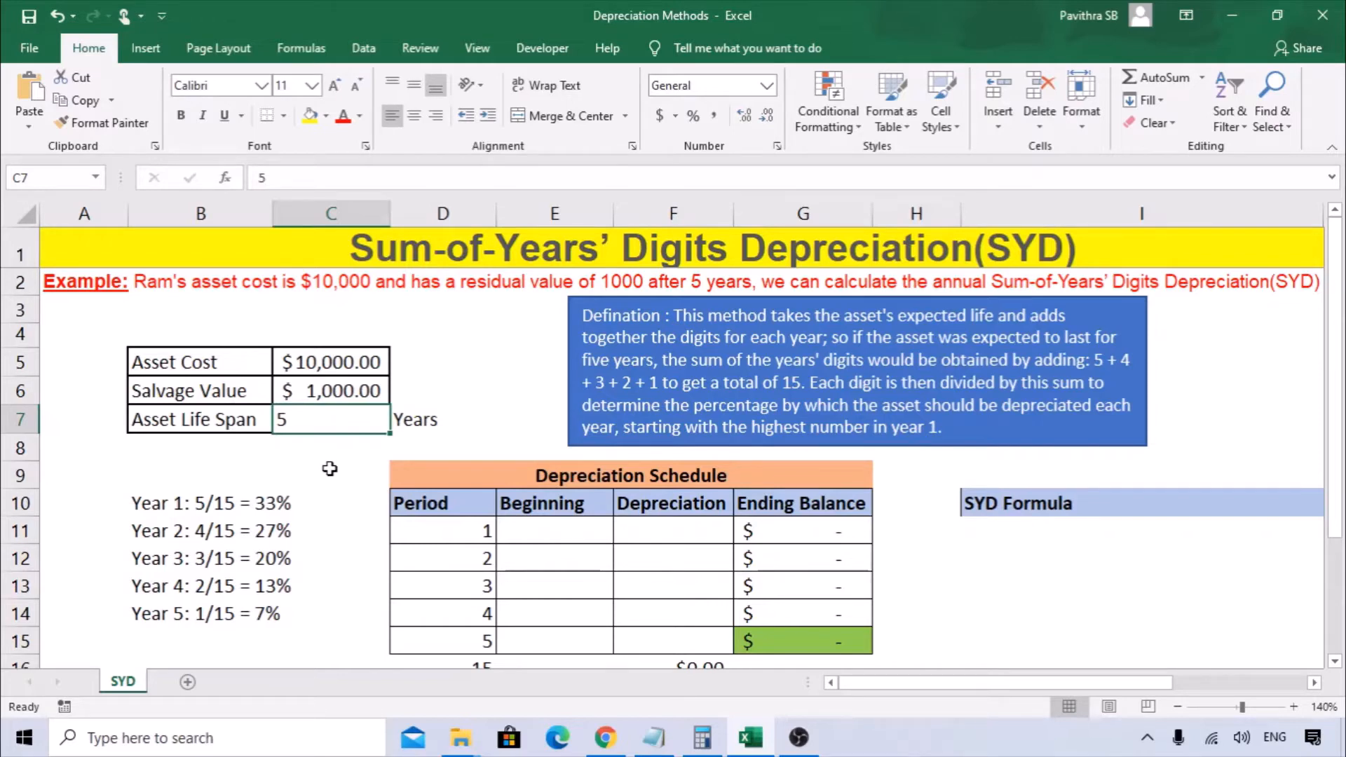
# Link the period 1 beginning balance in E11 to the asset cost with the formula =C5
pyautogui.click(511, 531)
pyautogui.click(183, 364)
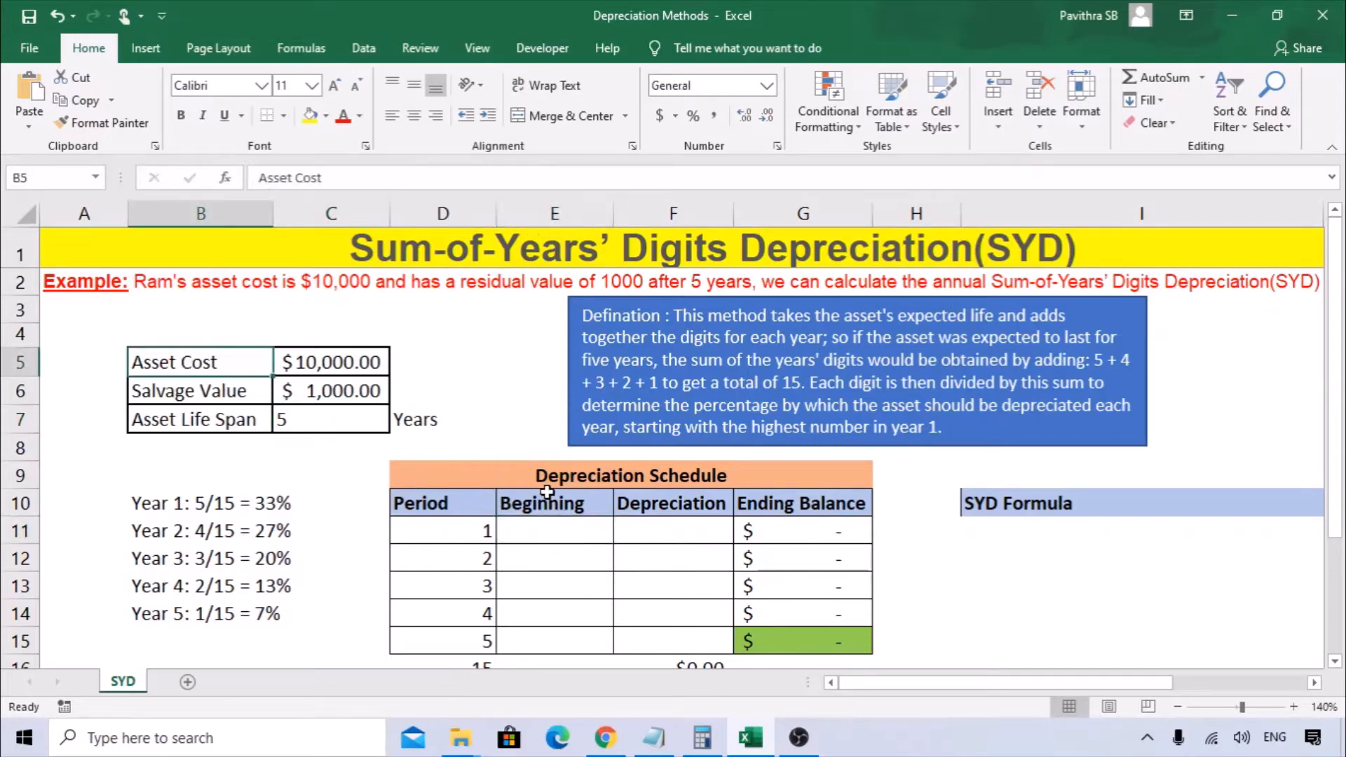
pyautogui.click(563, 538)
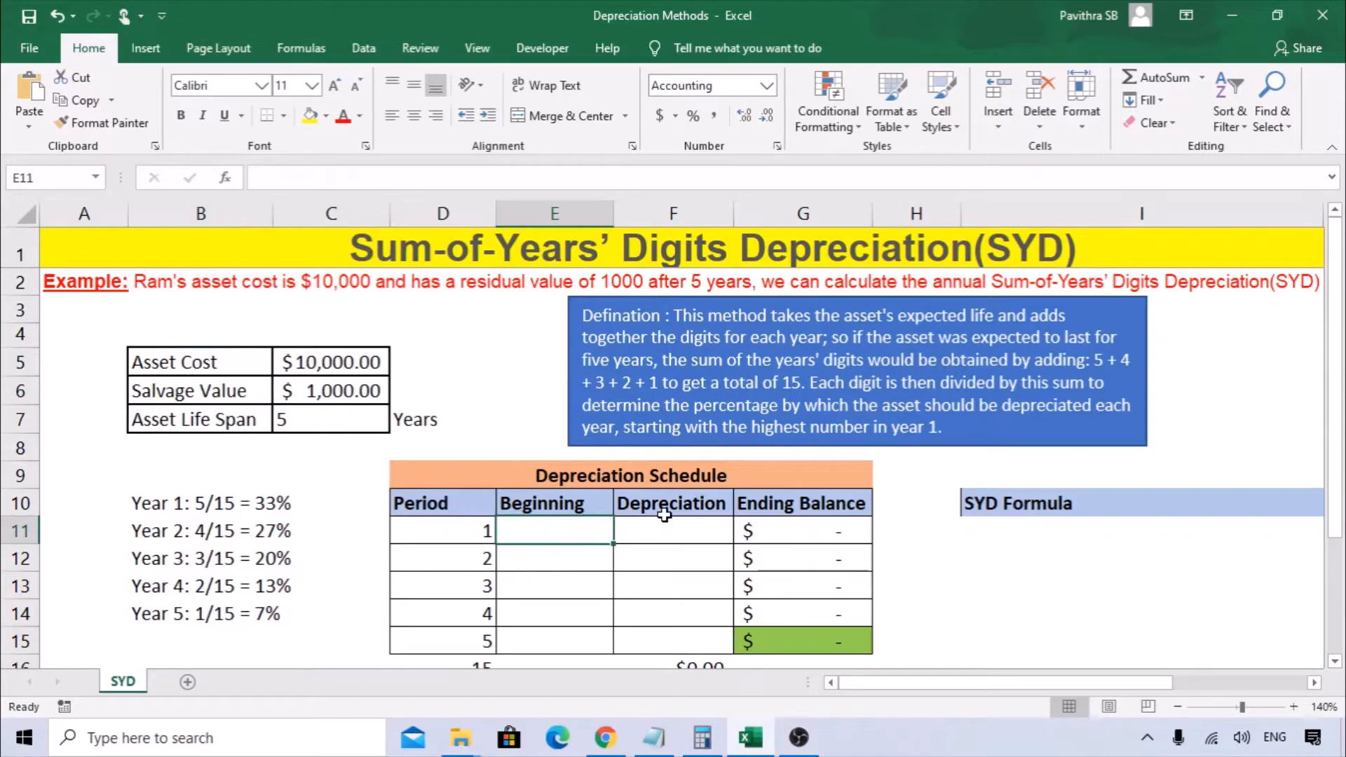
pyautogui.write('=')
pyautogui.click(296, 365)
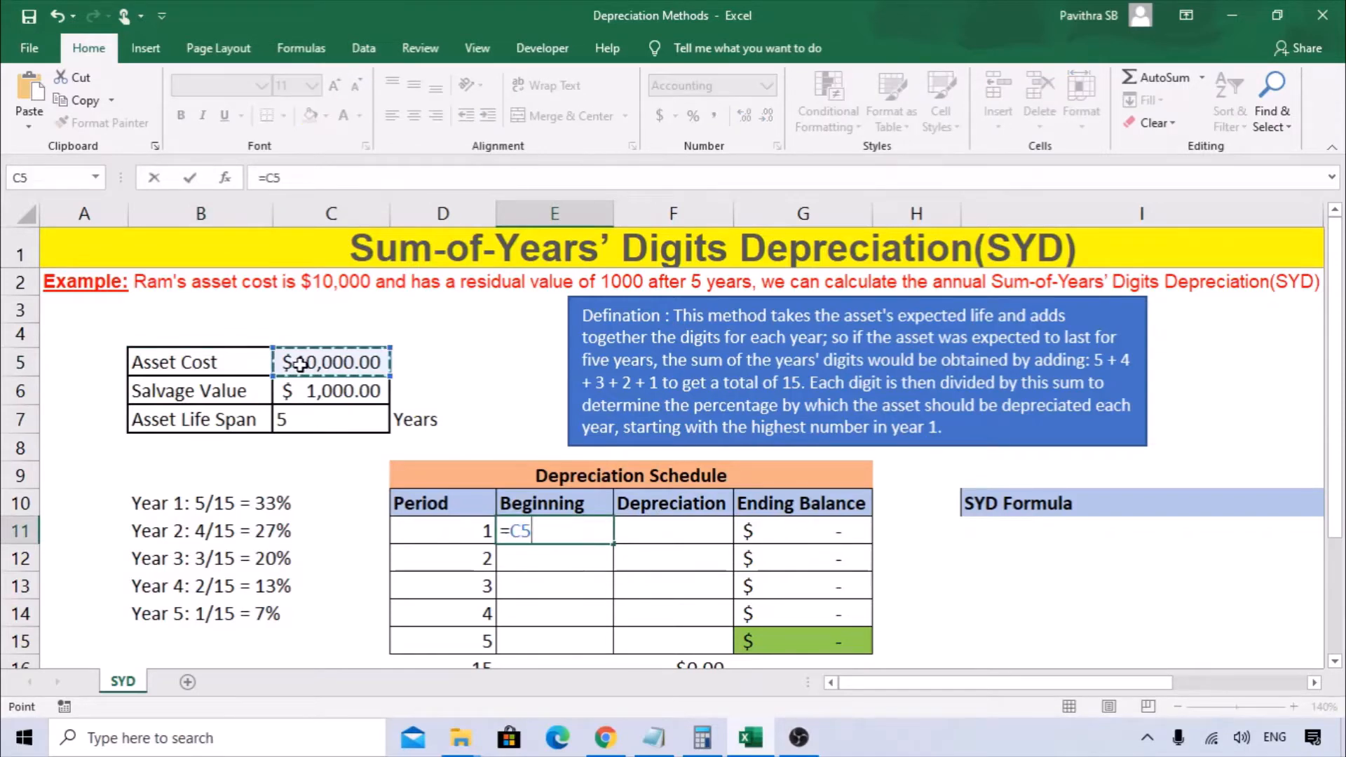
pyautogui.press('Return')
pyautogui.click(641, 528)
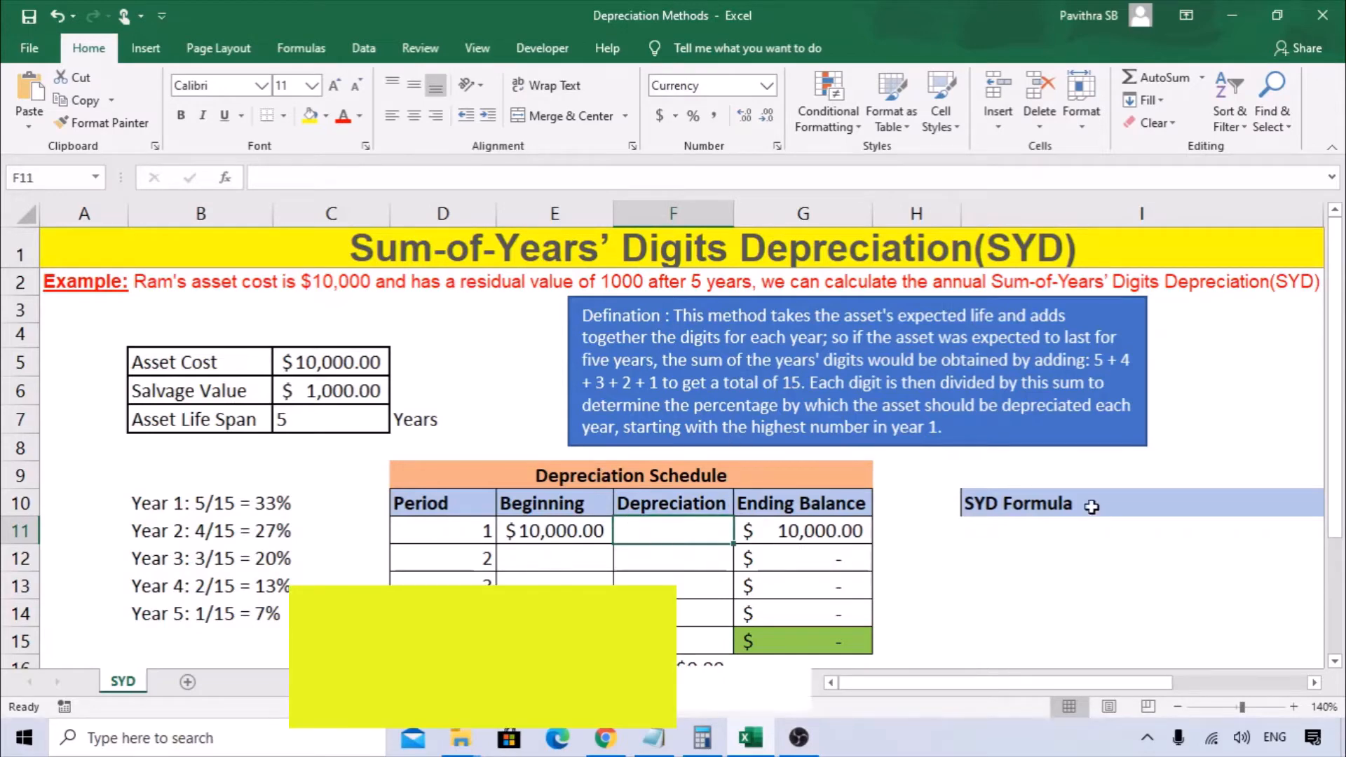
pyautogui.moveTo(988, 504); pyautogui.dragTo(989, 531)
pyautogui.click(1082, 564)
pyautogui.press('Up')
pyautogui.press('Up')
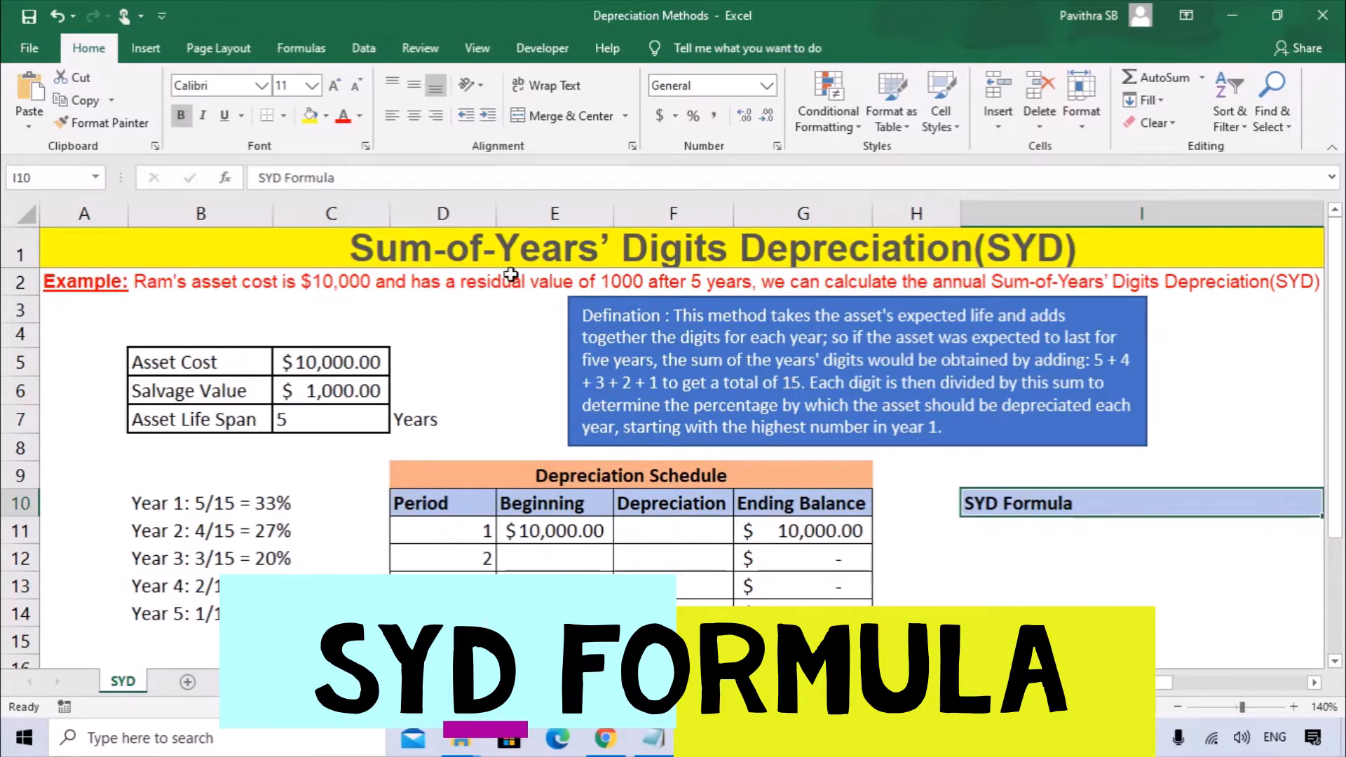
# Start an SYD formula for the period 1 depreciation in F11 and open its function arguments clear of the asset data
pyautogui.click(659, 532)
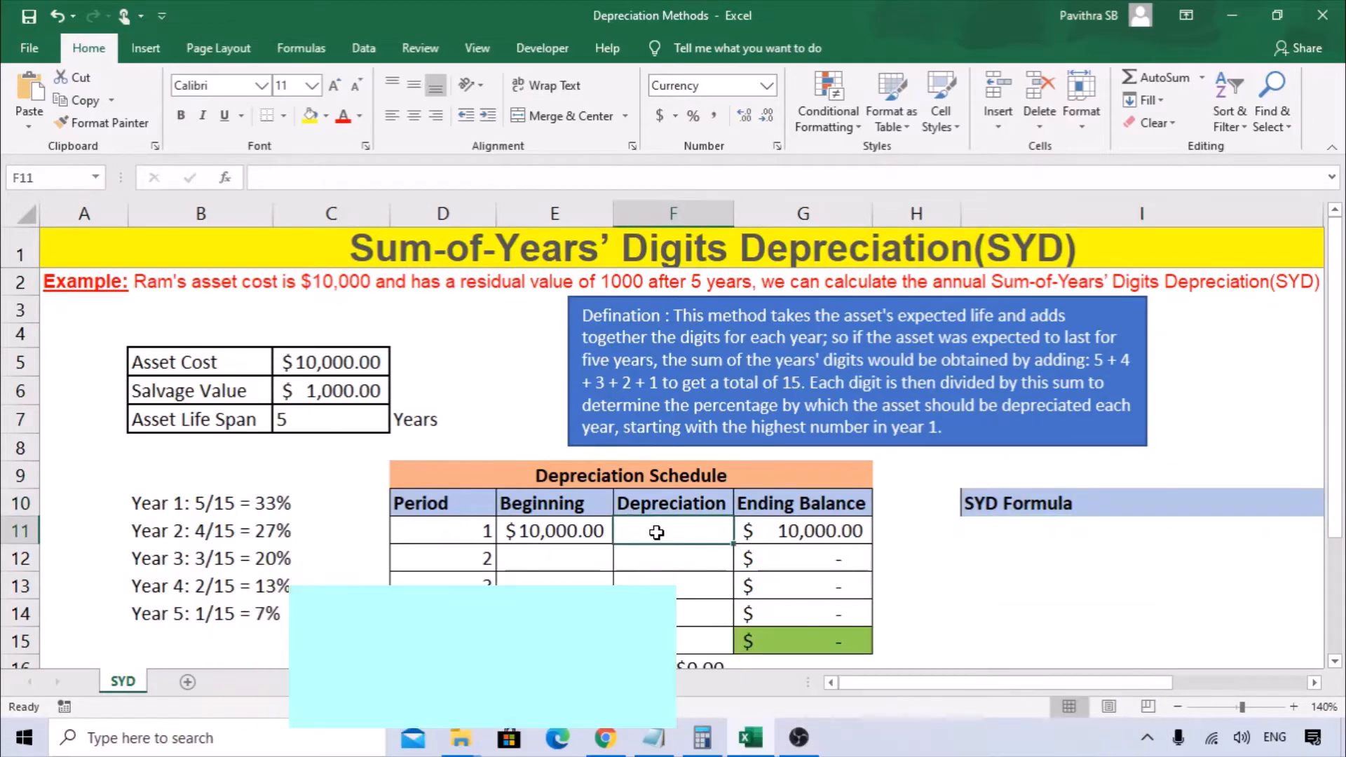
pyautogui.write('=s')
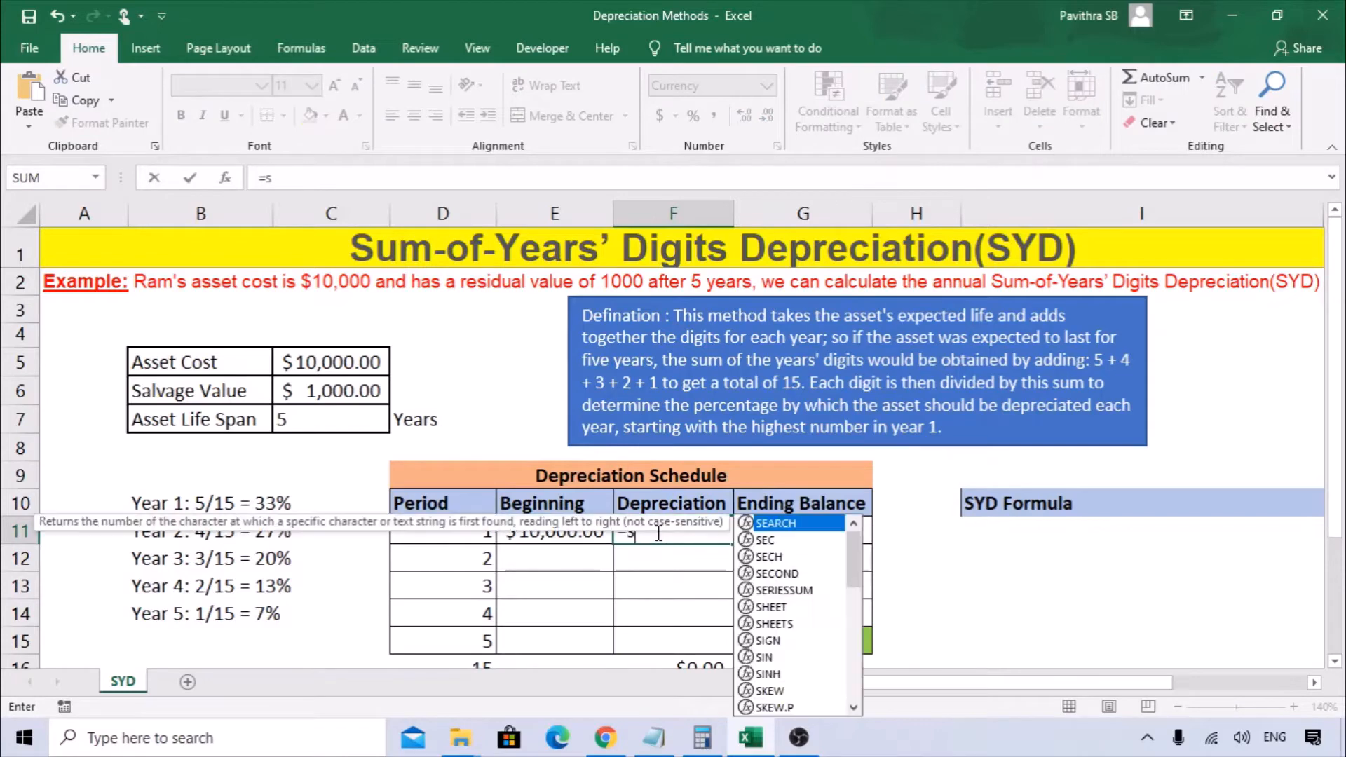
pyautogui.write('yd')
pyautogui.press('Tab')
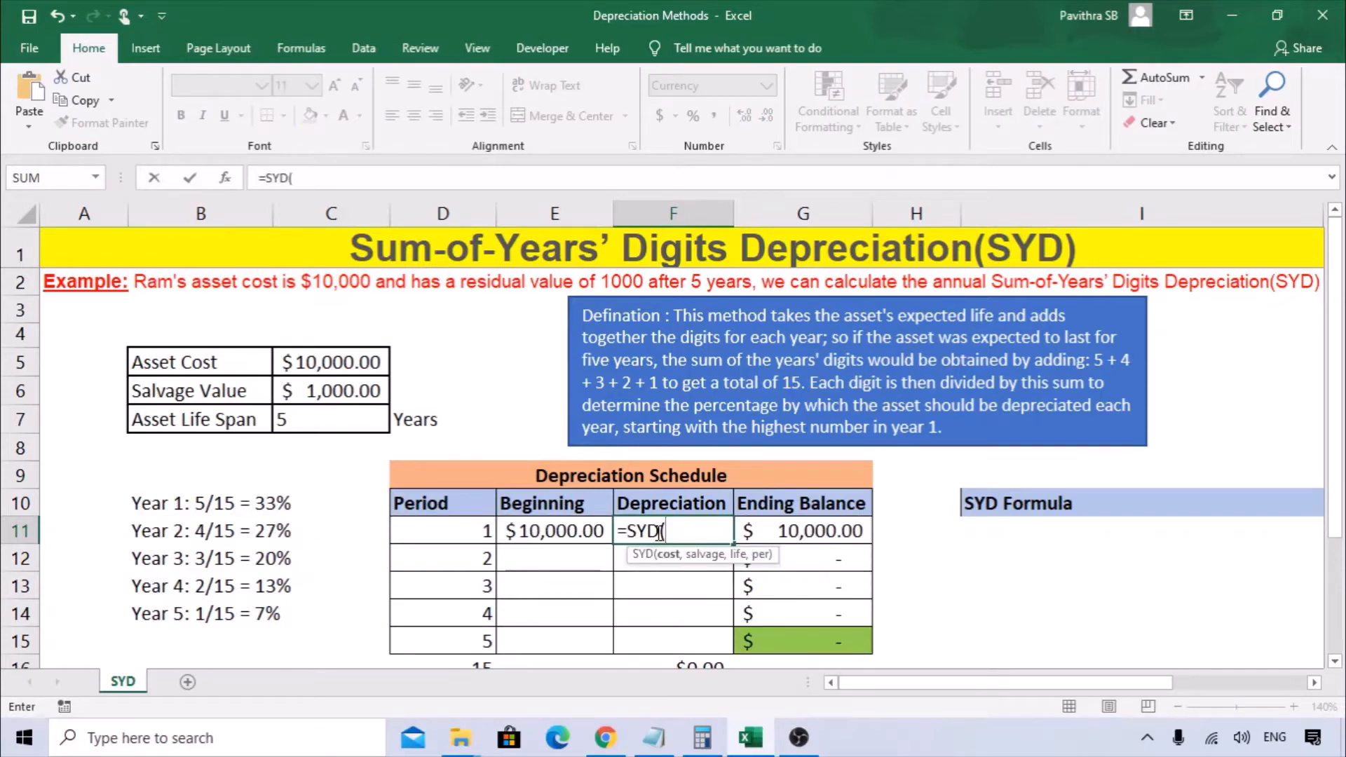
pyautogui.click(225, 177)
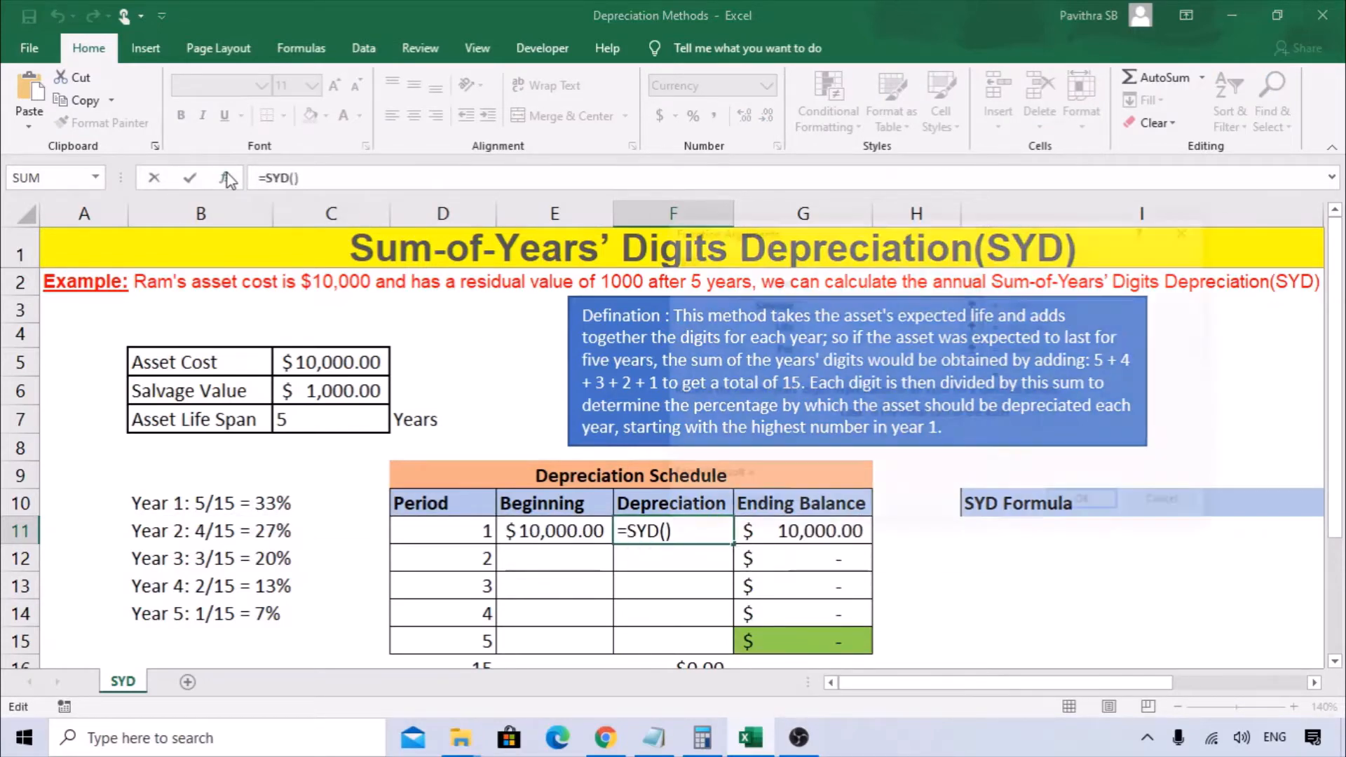
pyautogui.moveTo(827, 243); pyautogui.dragTo(717, 281)
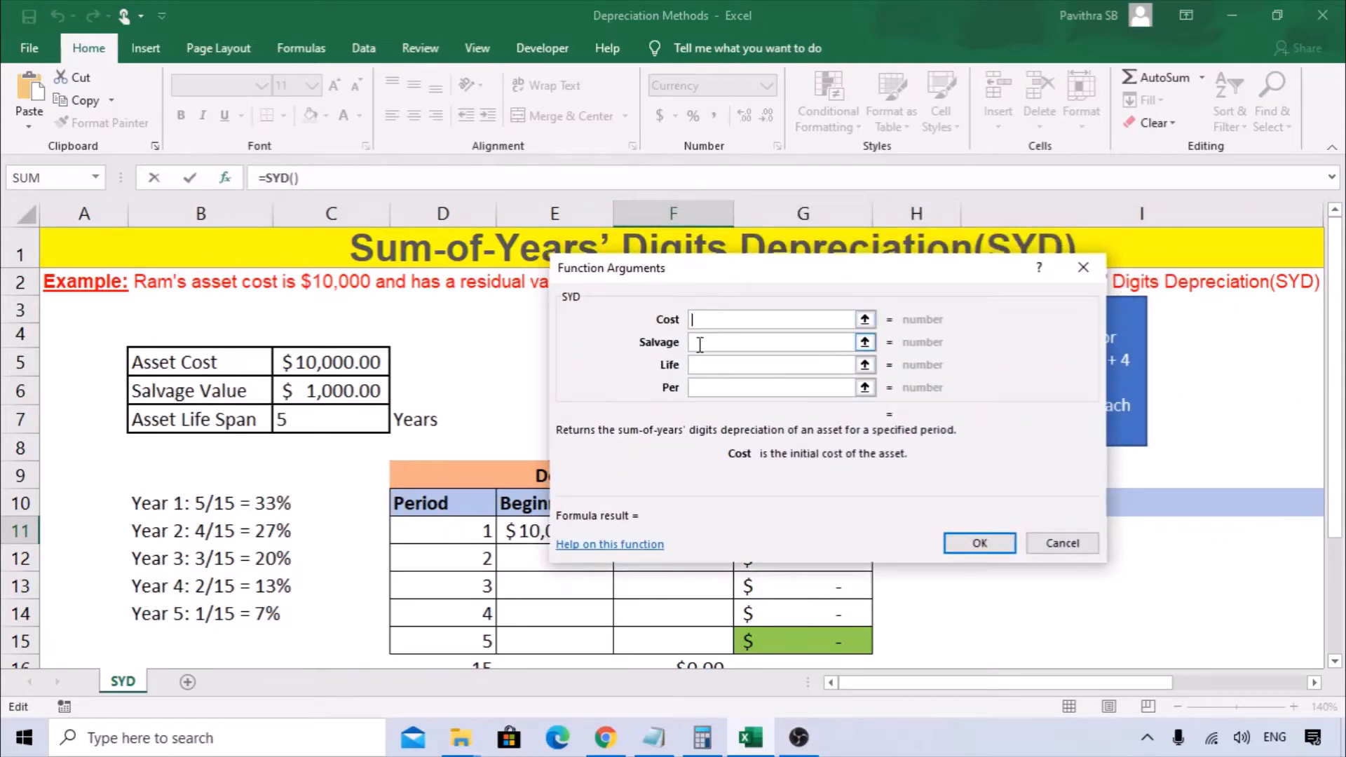
pyautogui.moveTo(706, 277); pyautogui.dragTo(723, 331)
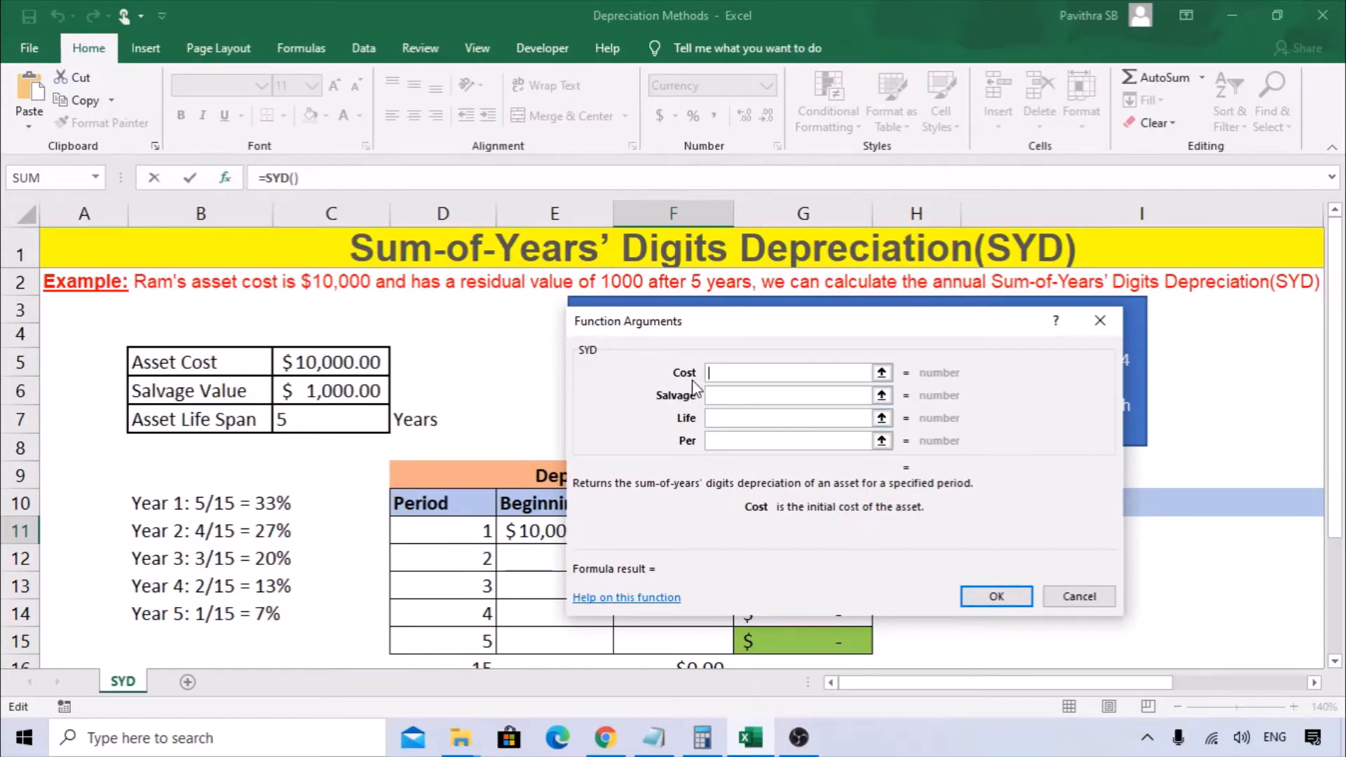
# Set the SYD arguments Cost, Salvage and Life to the absolute references $C$5, $C$6 and $C$7
pyautogui.click(354, 366)
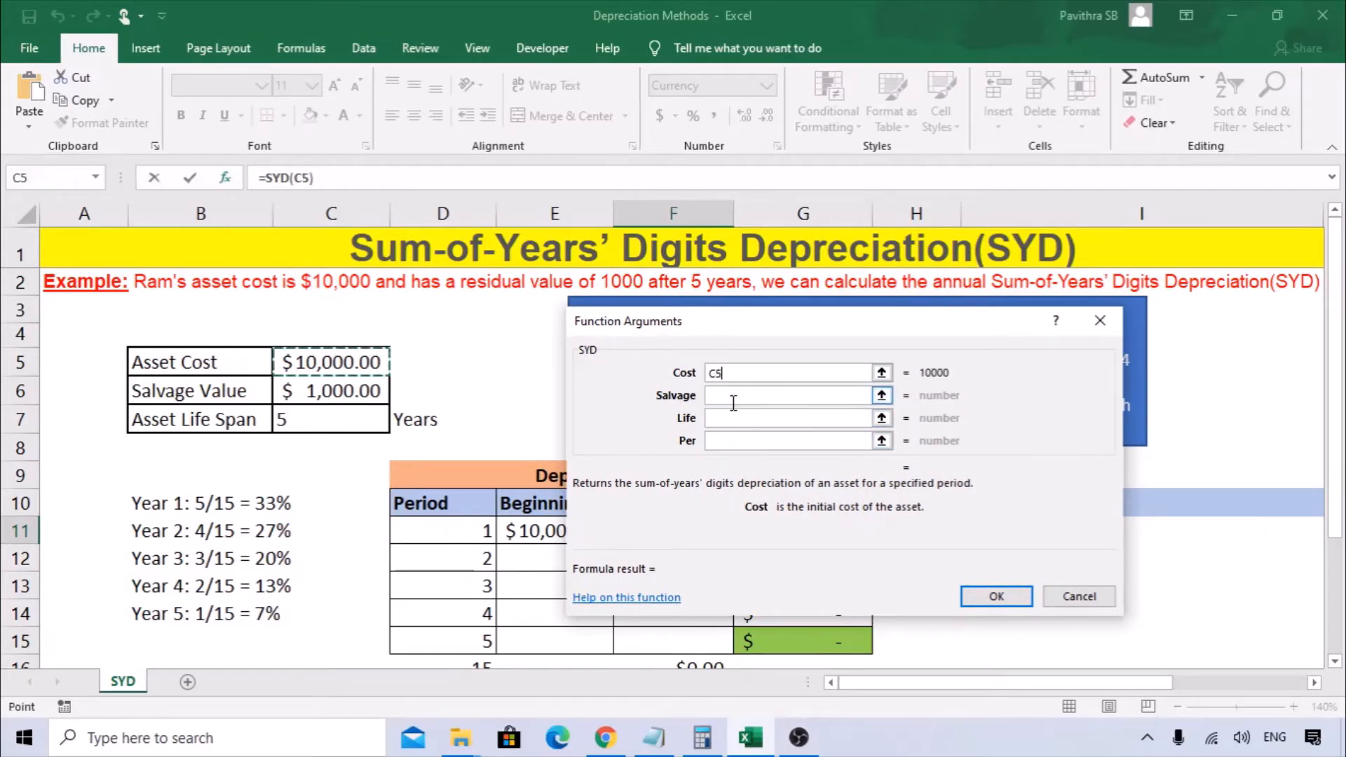
pyautogui.press('F4')
pyautogui.click(730, 395)
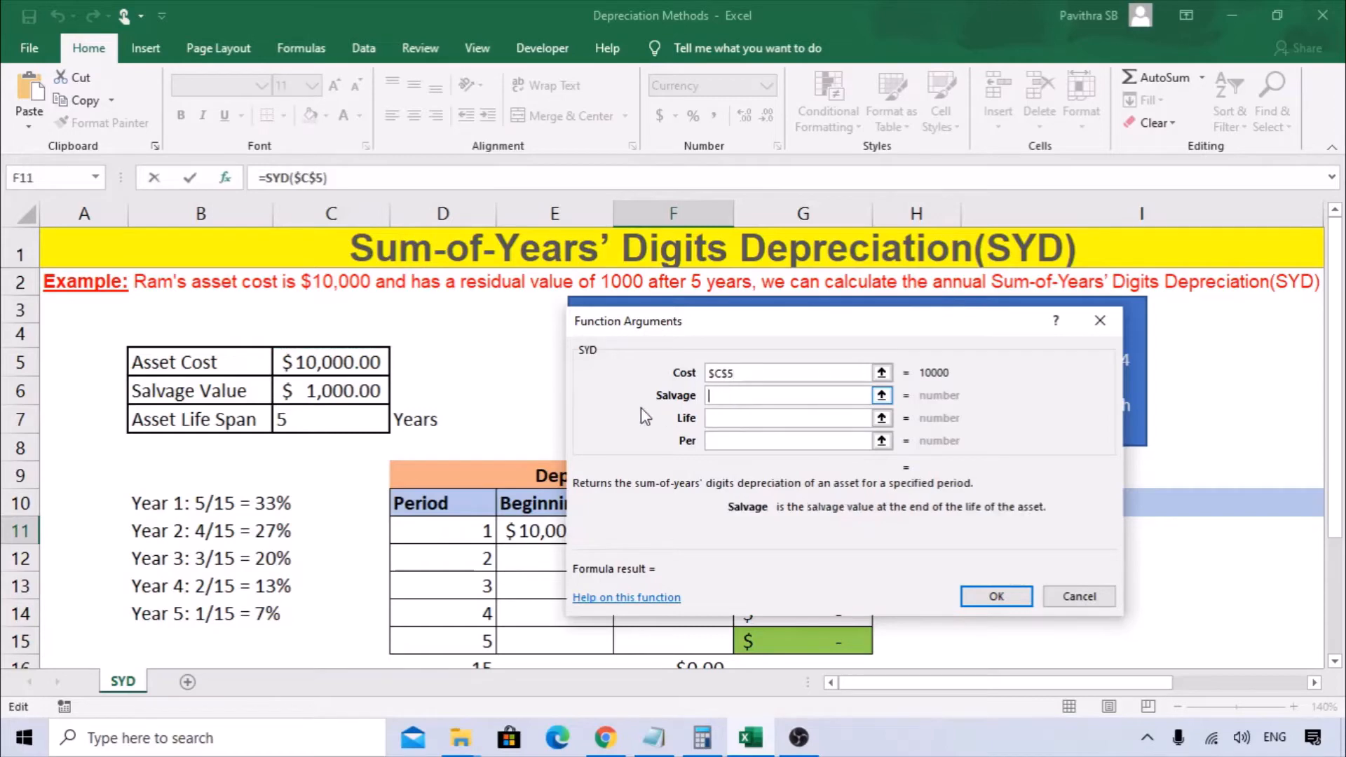
pyautogui.click(356, 389)
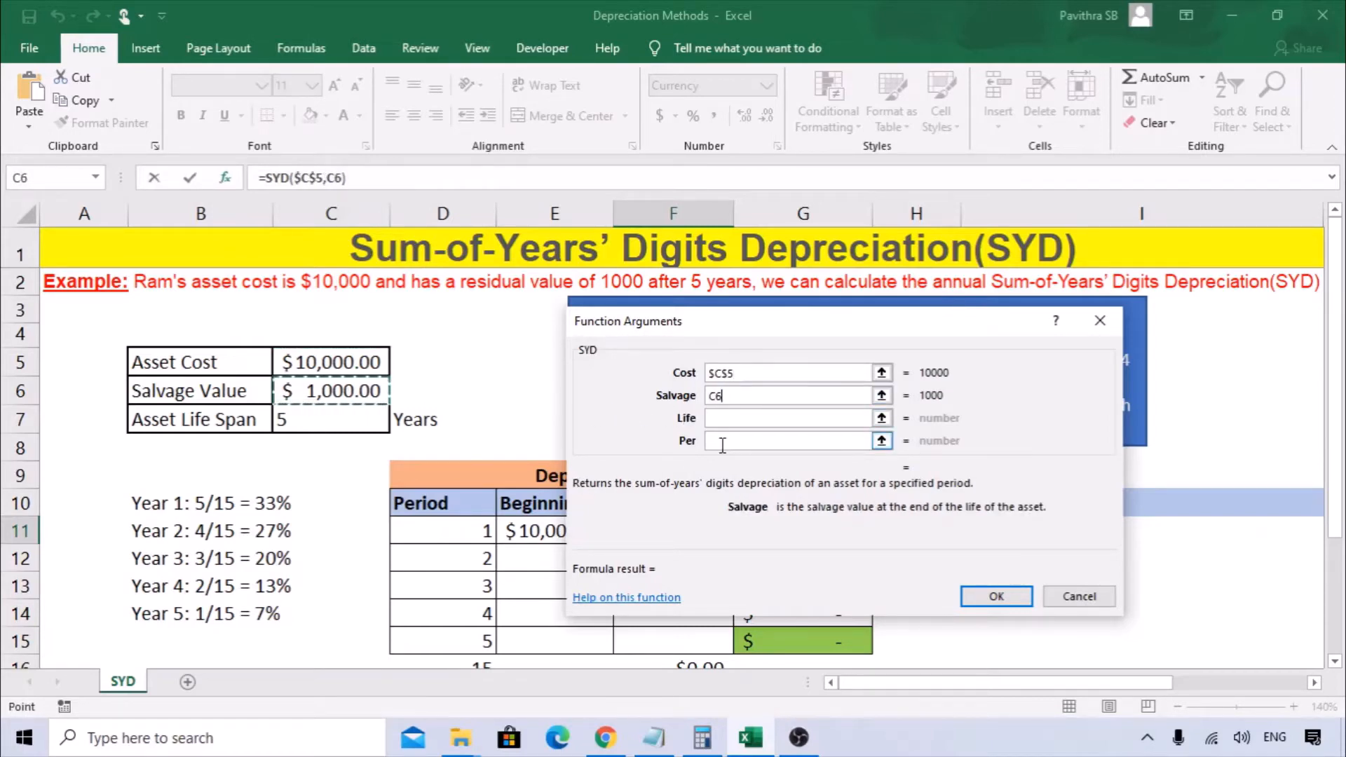
pyautogui.press('F4')
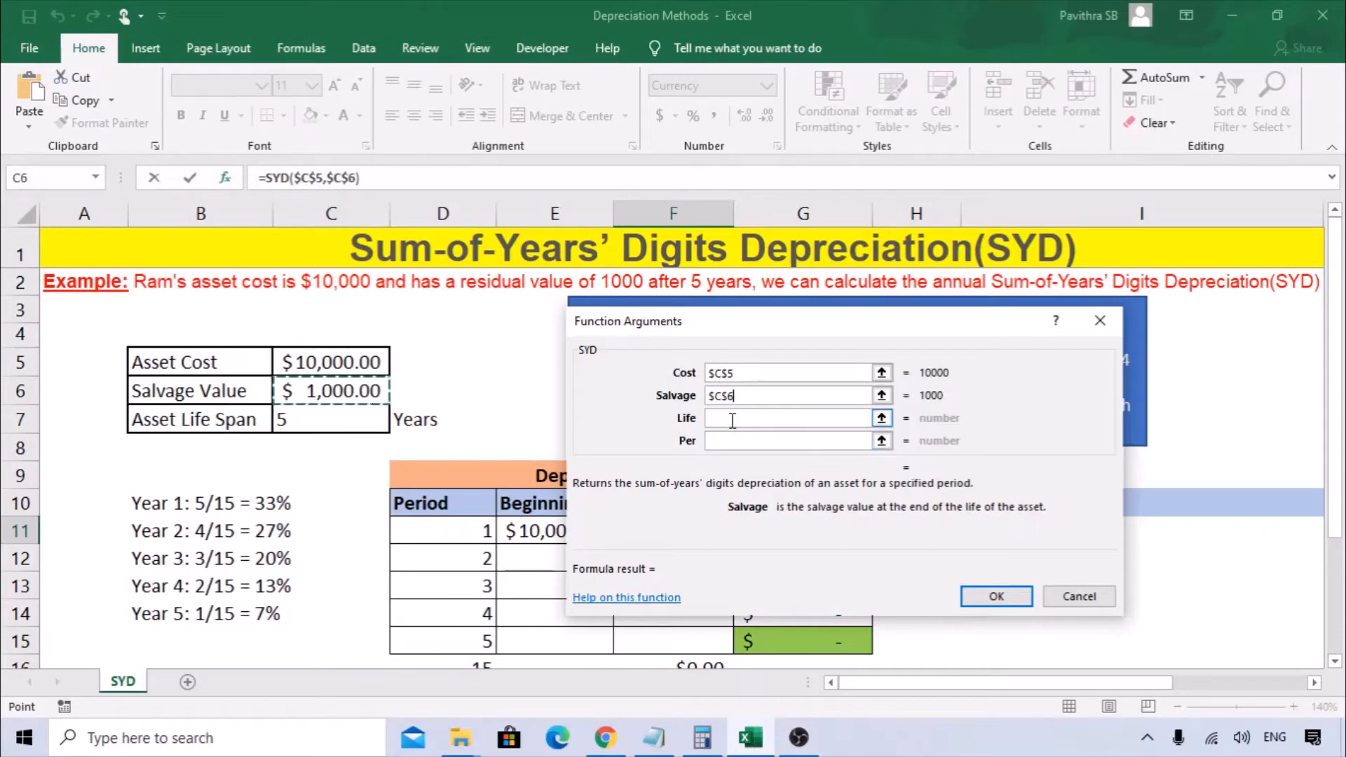
pyautogui.click(732, 419)
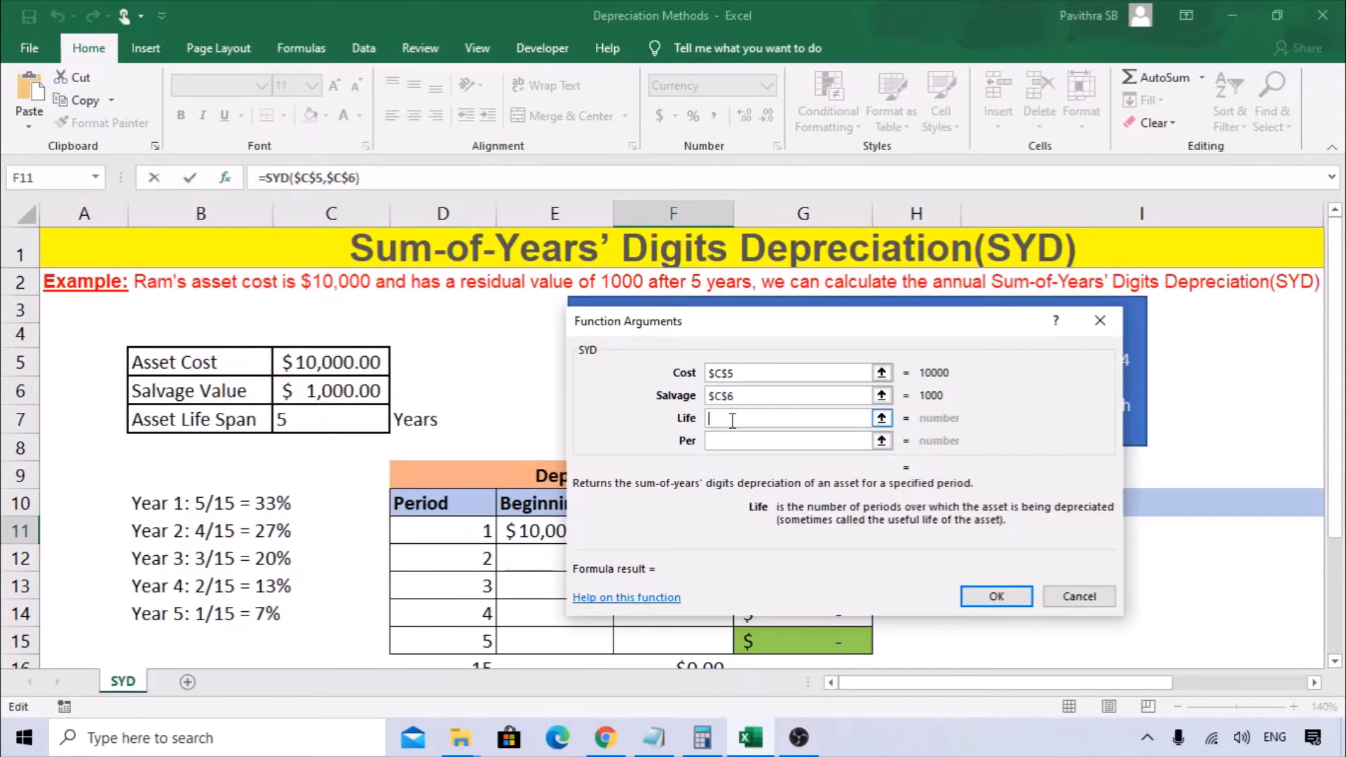
pyautogui.click(305, 423)
pyautogui.press('F4')
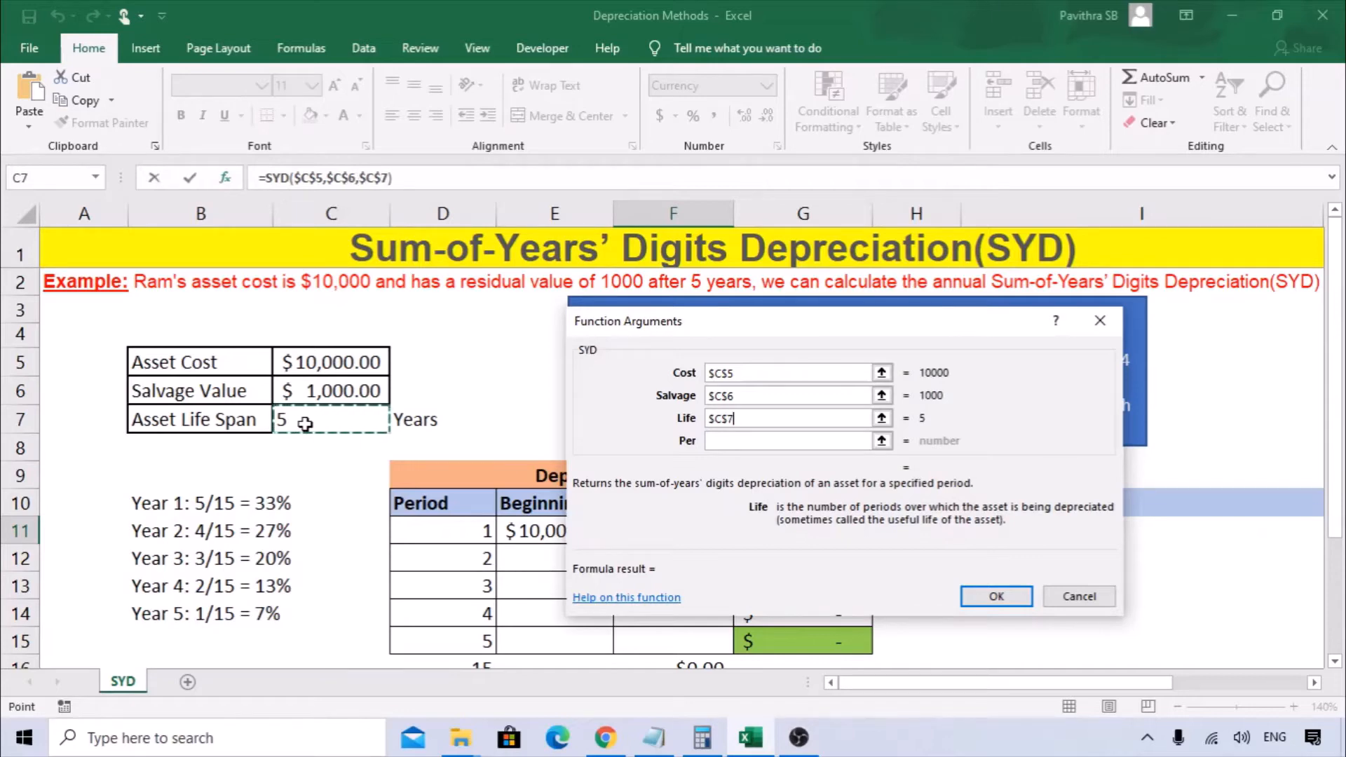
# Set the SYD Per argument to the relative reference D11 and complete the period 1 depreciation formula in F11
pyautogui.click(781, 441)
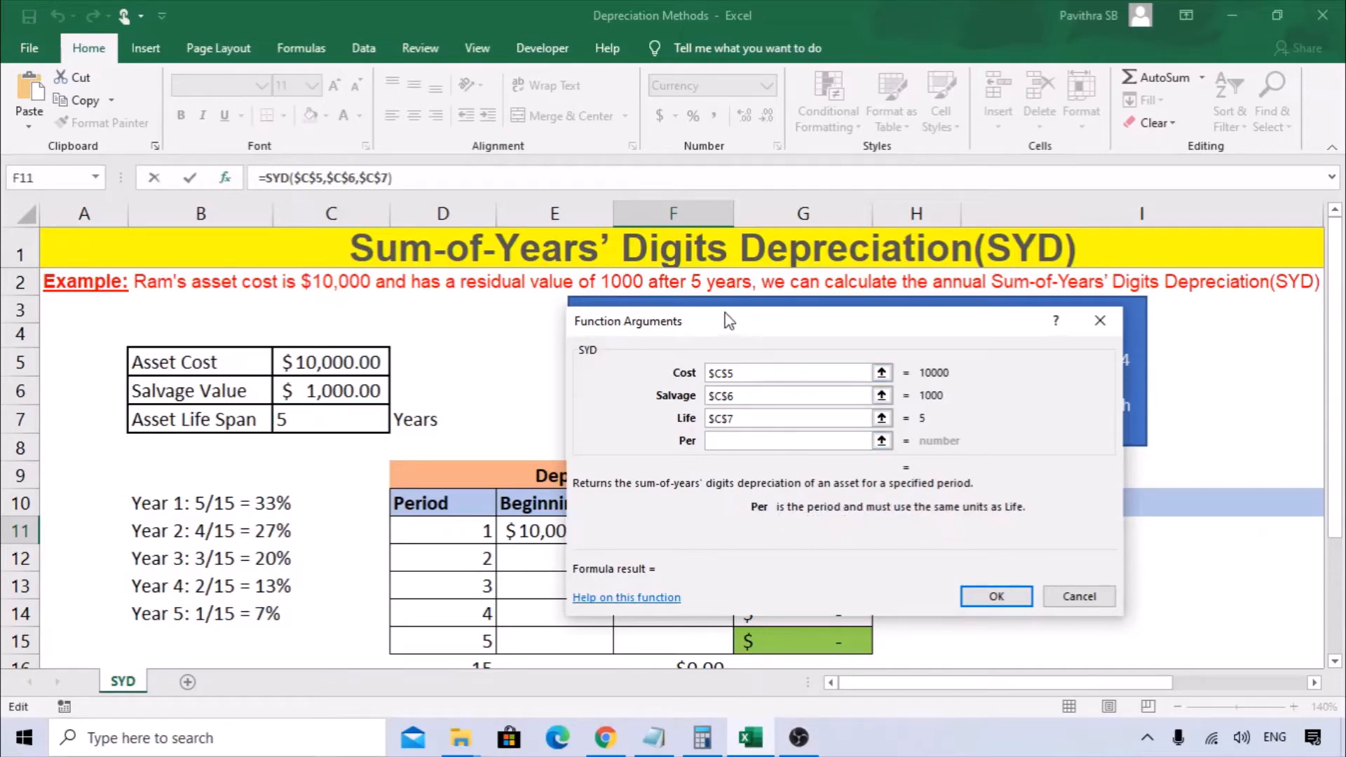
pyautogui.moveTo(729, 320); pyautogui.dragTo(650, 272)
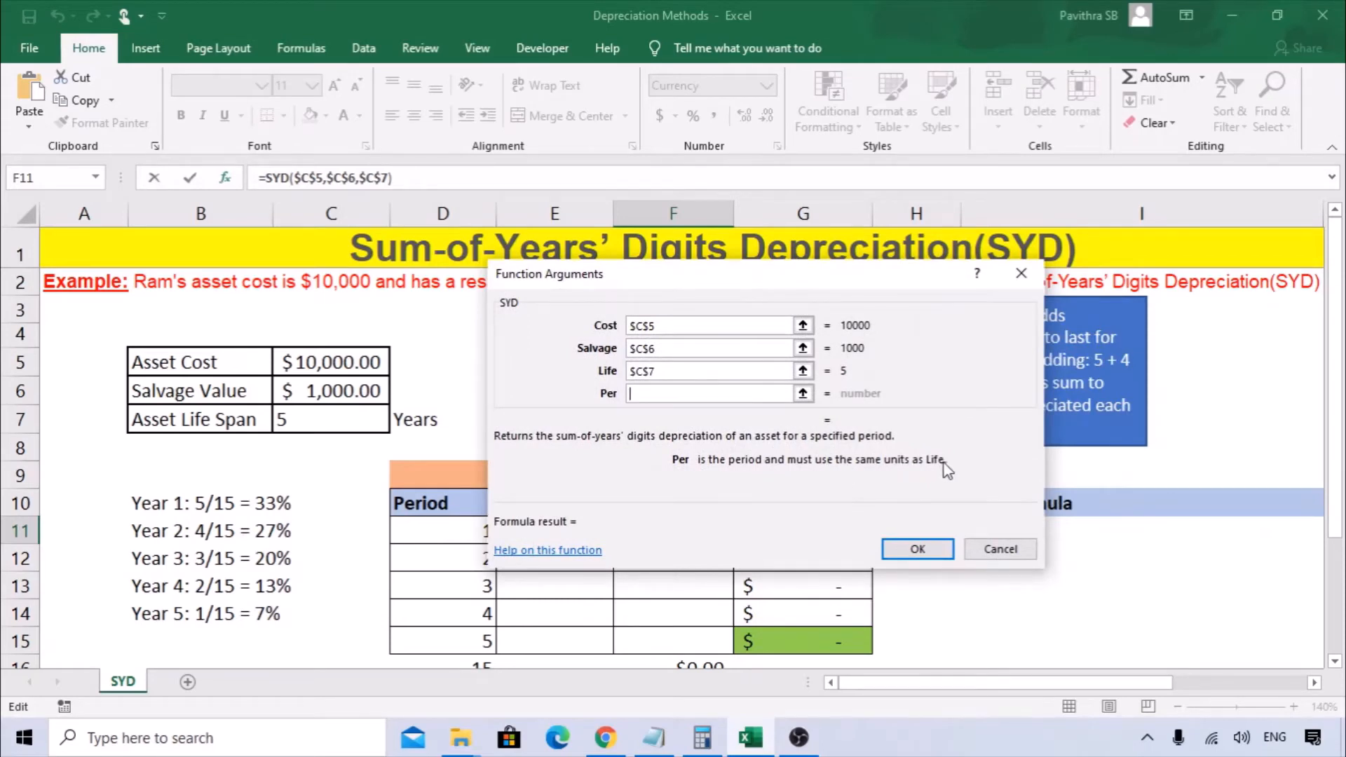
pyautogui.moveTo(704, 290); pyautogui.dragTo(806, 305)
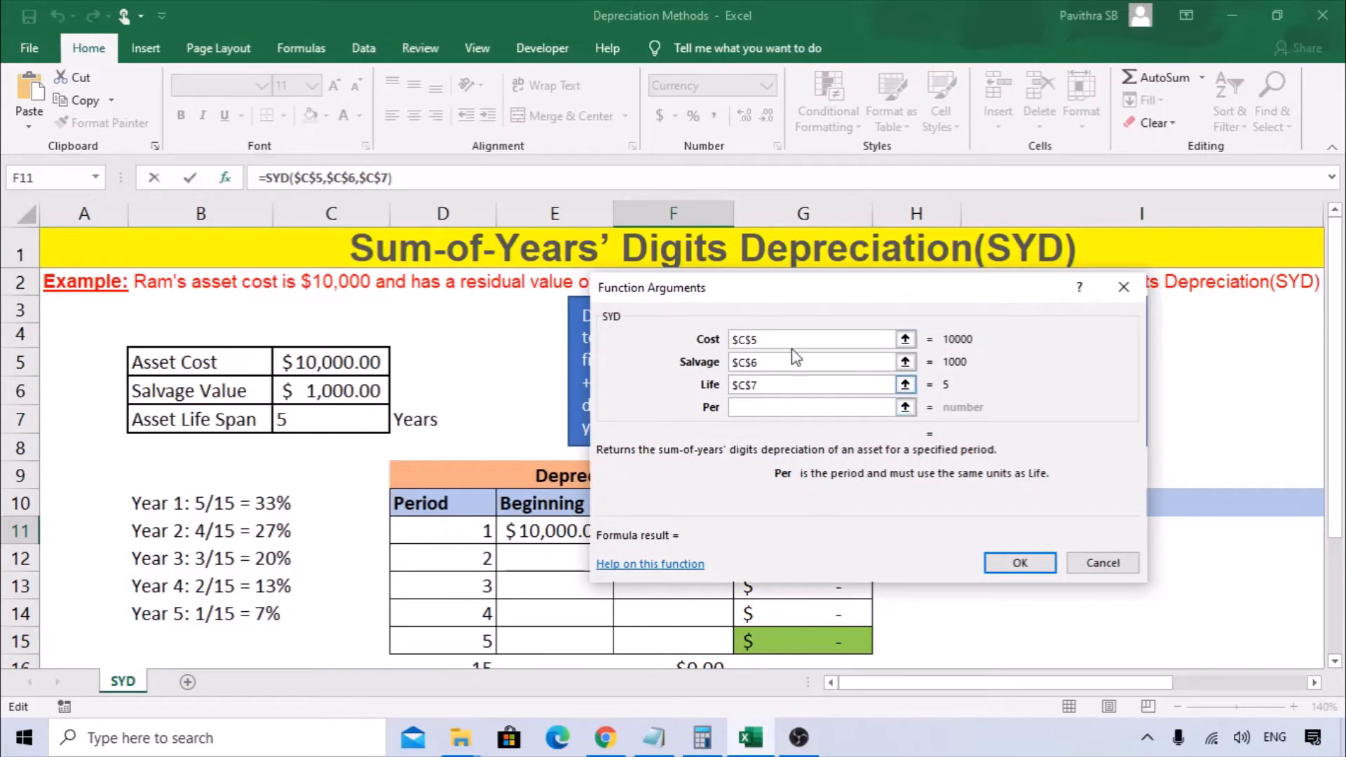
pyautogui.moveTo(717, 298); pyautogui.dragTo(790, 313)
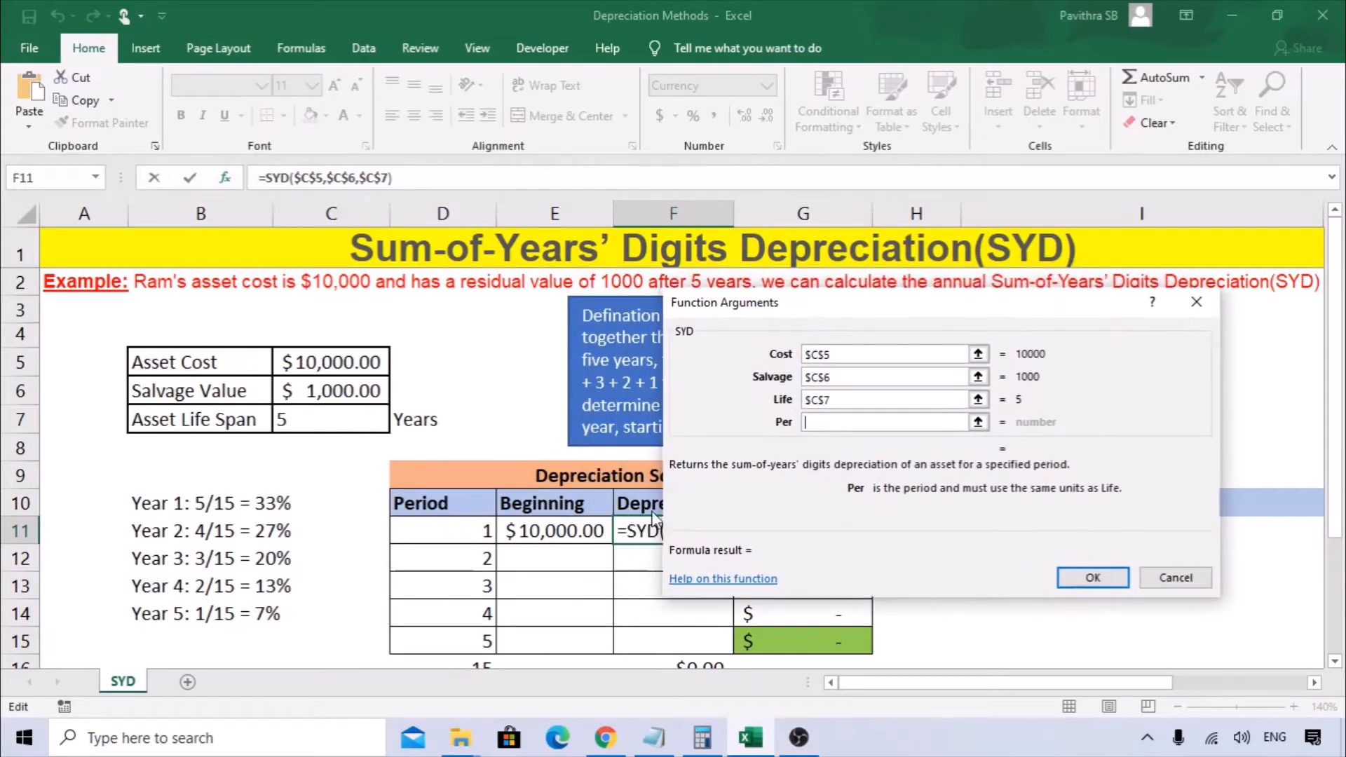
pyautogui.moveTo(900, 293); pyautogui.dragTo(991, 261)
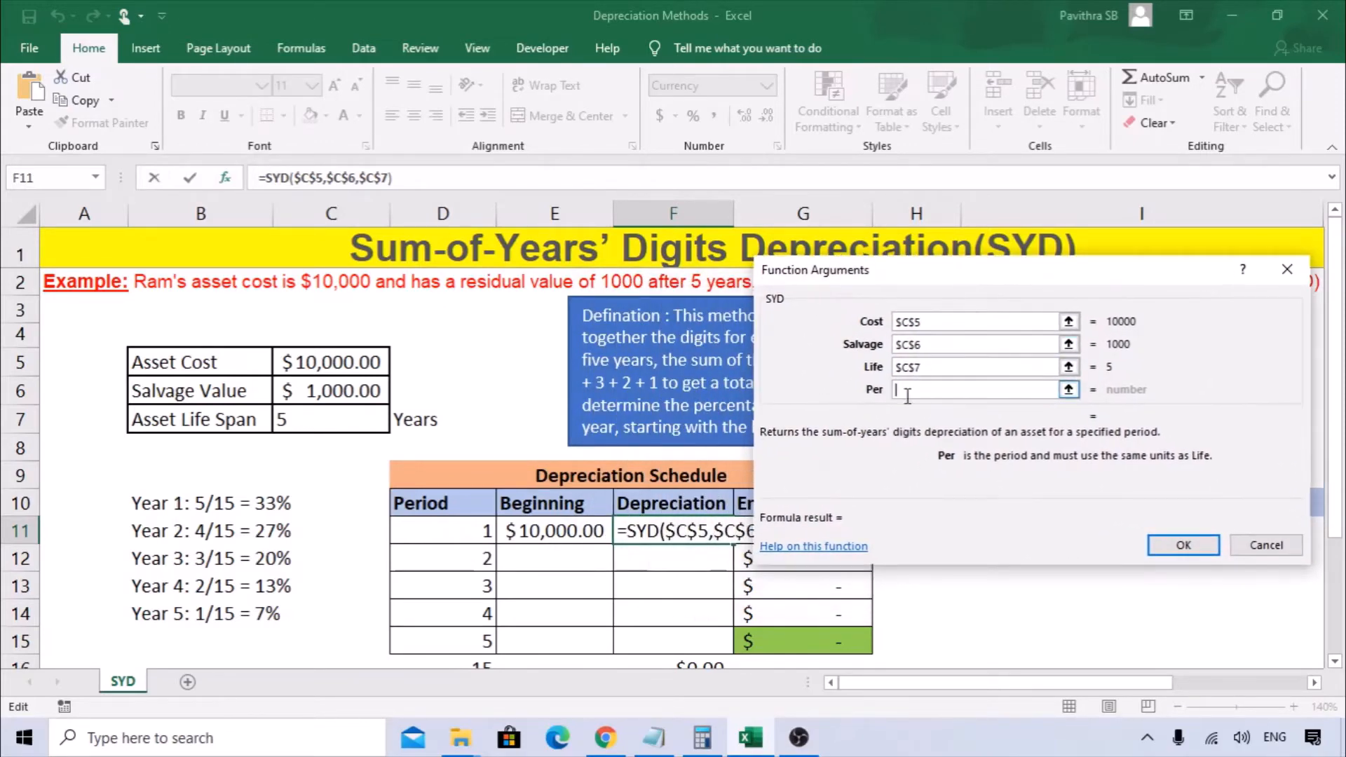
pyautogui.click(449, 536)
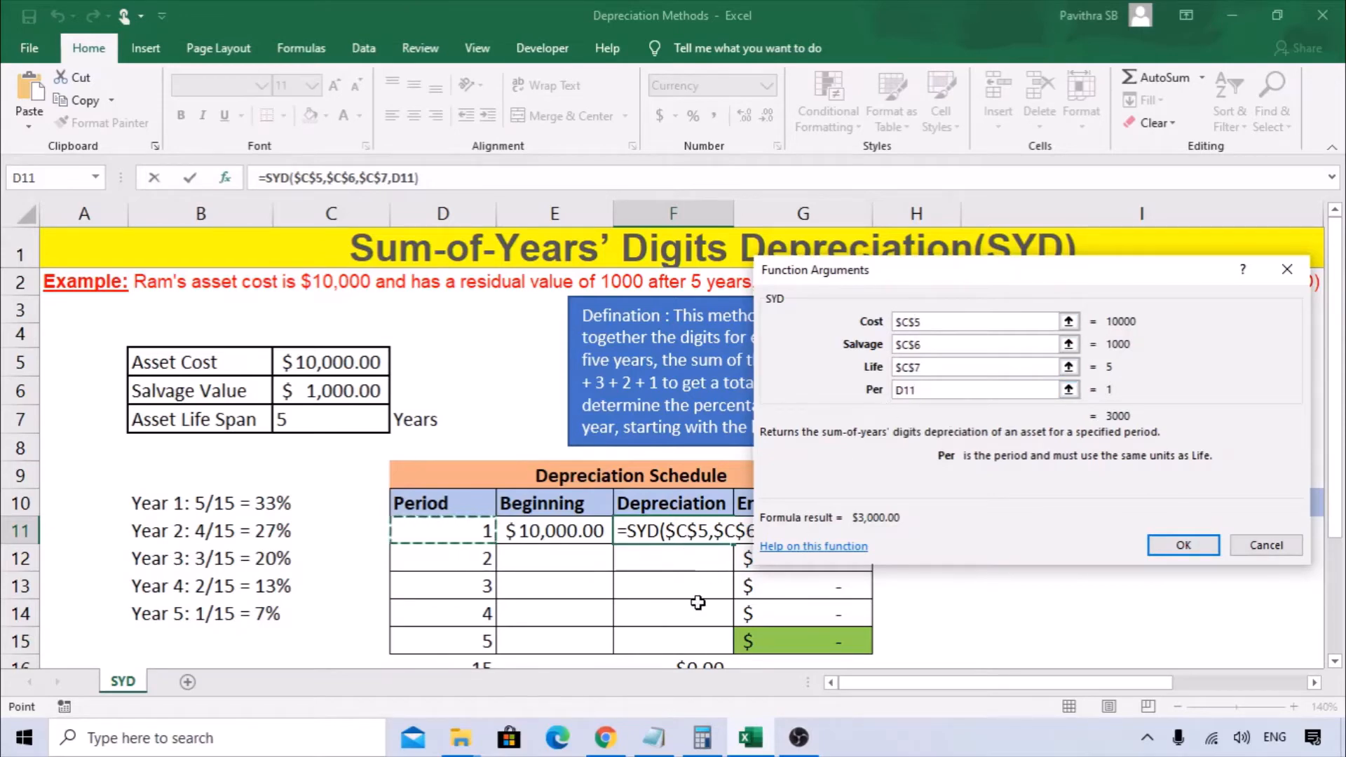
pyautogui.click(1182, 543)
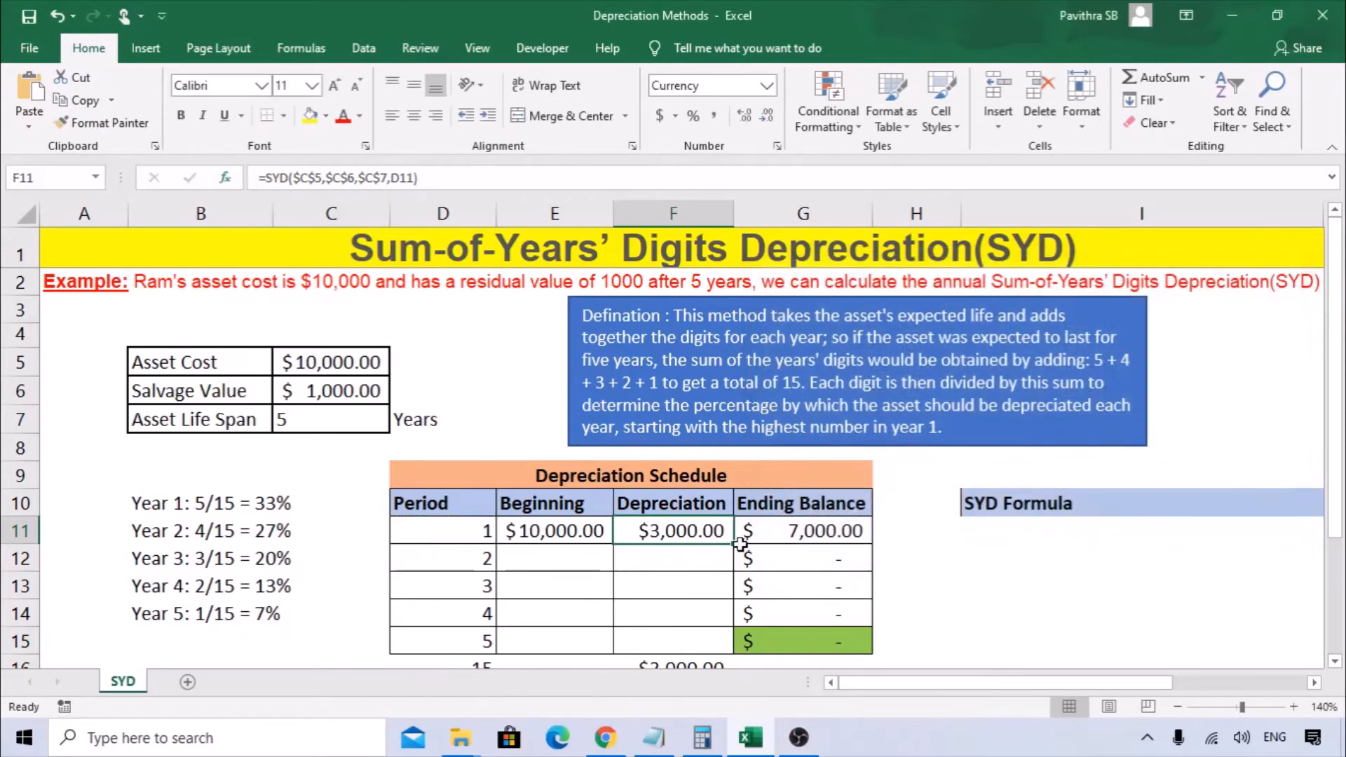
# Fill the SYD formula from F11 down through F15 and check the cell references in the copied formulas
pyautogui.moveTo(734, 543); pyautogui.dragTo(714, 644)
pyautogui.click(714, 644)
pyautogui.doubleClick(694, 640)
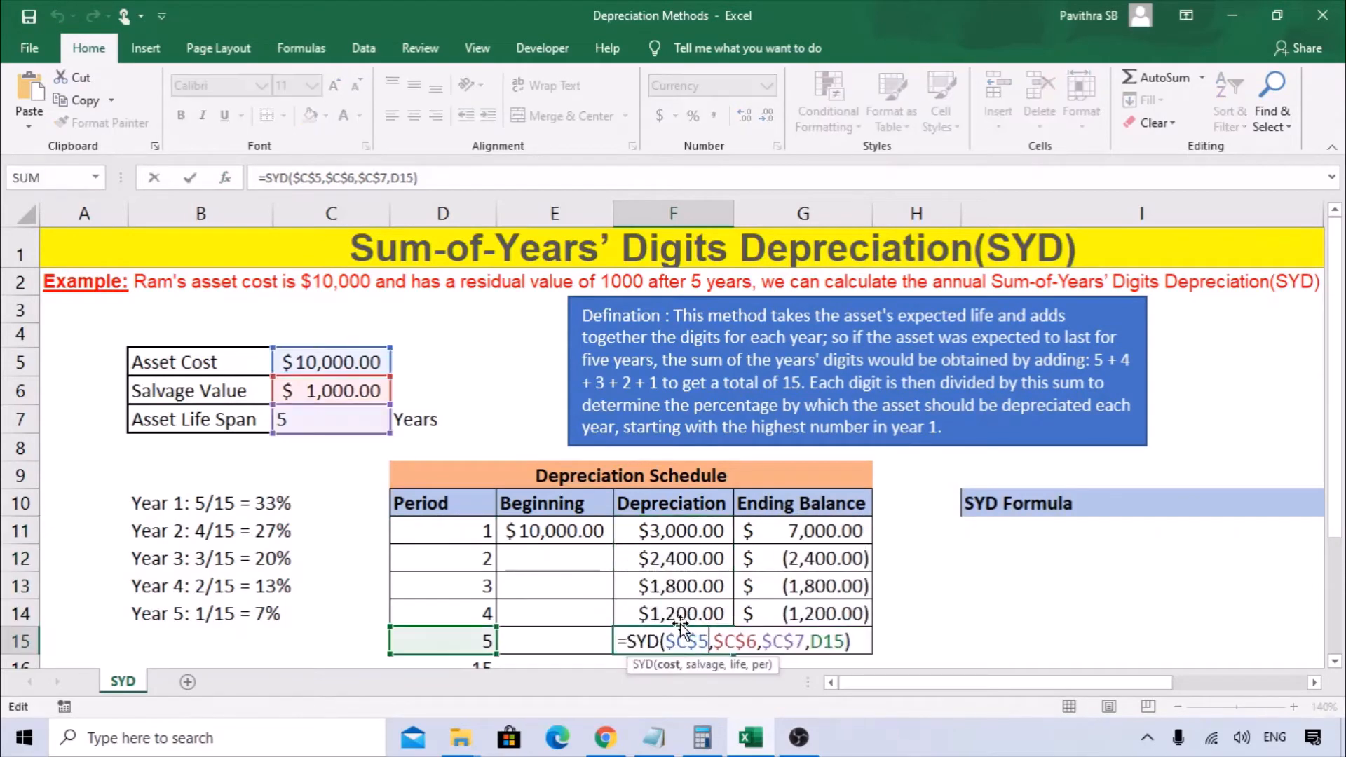
pyautogui.scroll(-1, 680, 624)
pyautogui.doubleClick(665, 533)
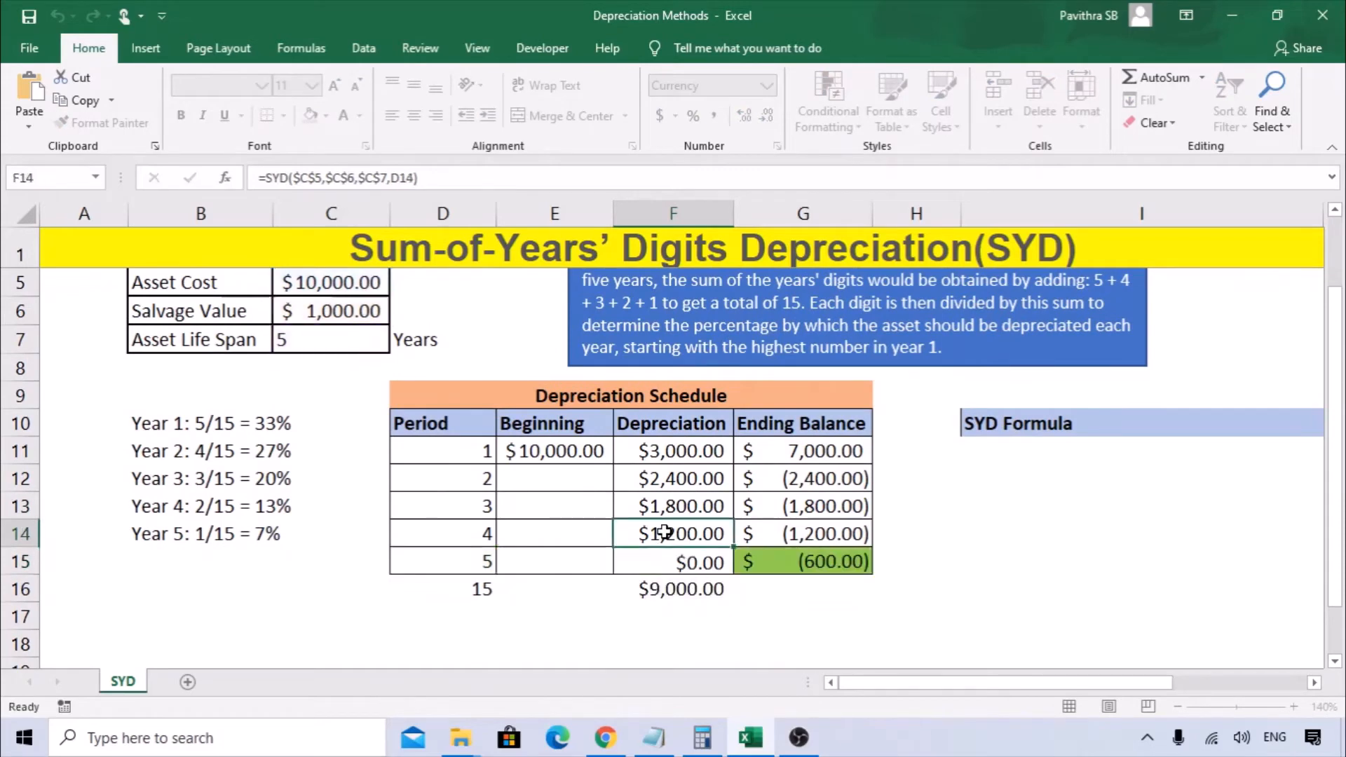
pyautogui.click(688, 507)
pyautogui.doubleClick(688, 507)
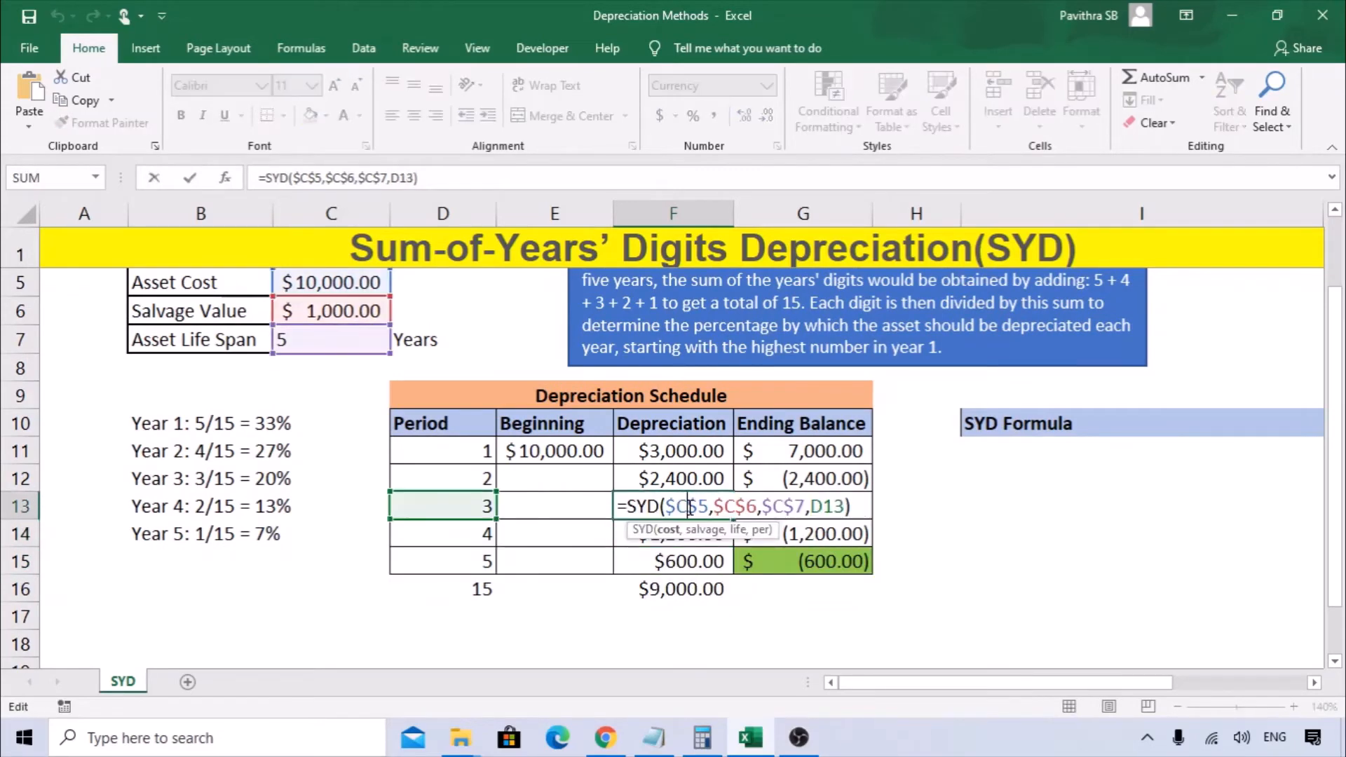
pyautogui.click(699, 475)
pyautogui.doubleClick(699, 475)
pyautogui.click(592, 474)
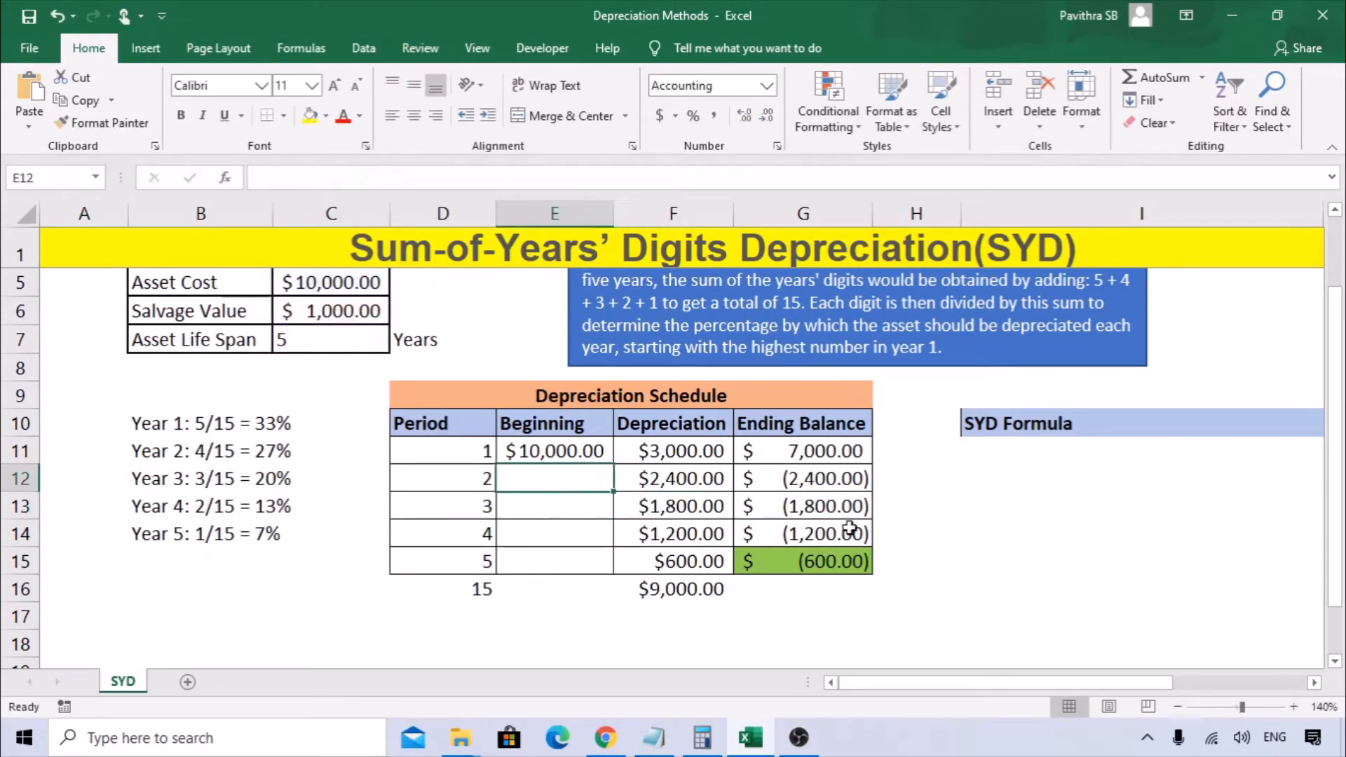
# Examine the period 1 depreciation in F11 and the ending balance formula in G11
pyautogui.click(680, 447)
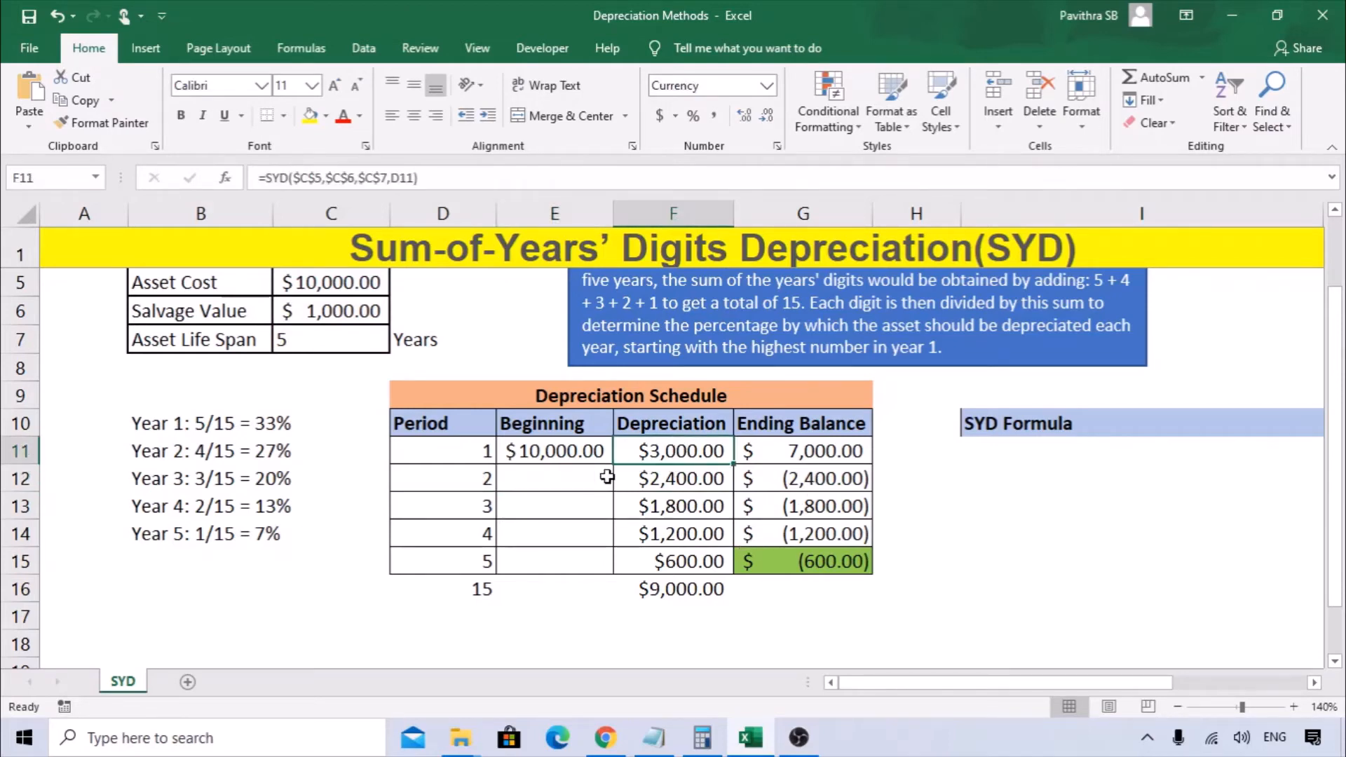
pyautogui.scroll(1, 639, 519)
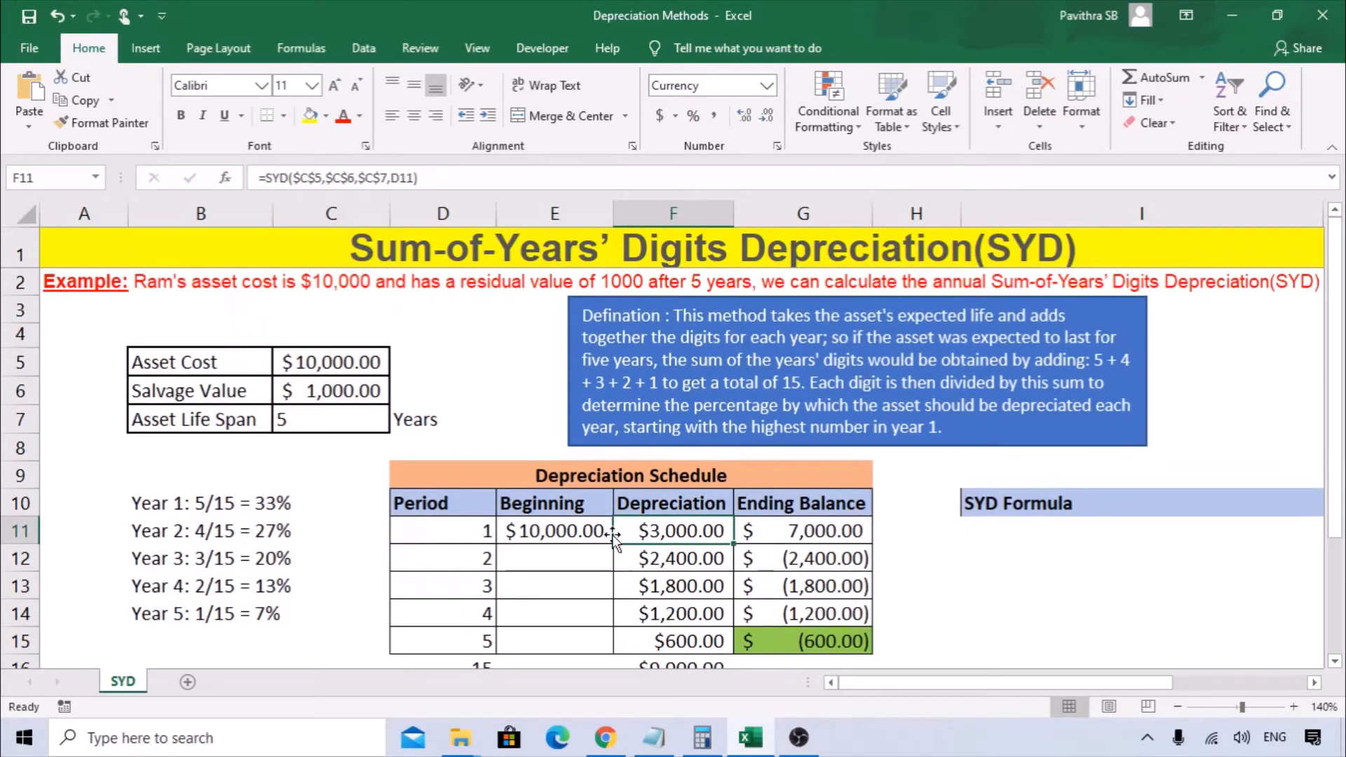
pyautogui.doubleClick(778, 536)
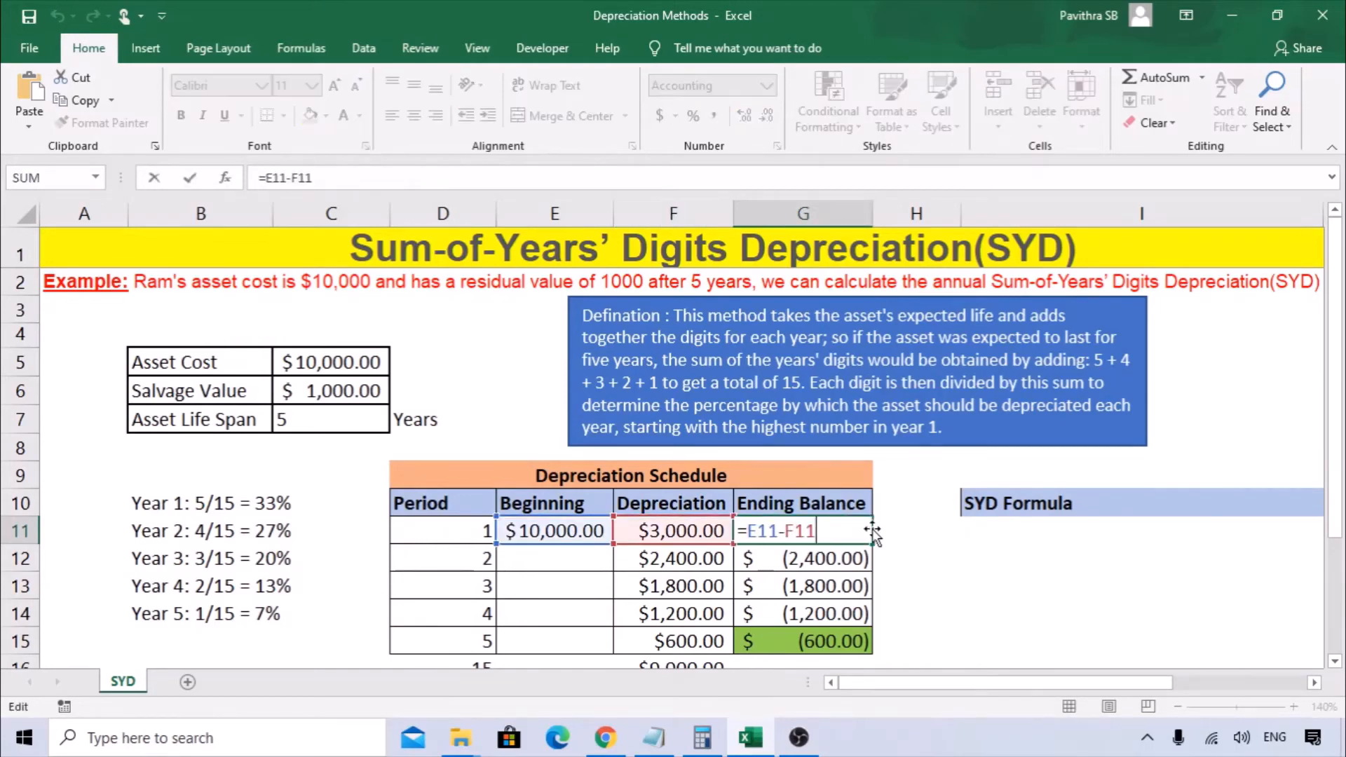
pyautogui.scroll(-1, 872, 533)
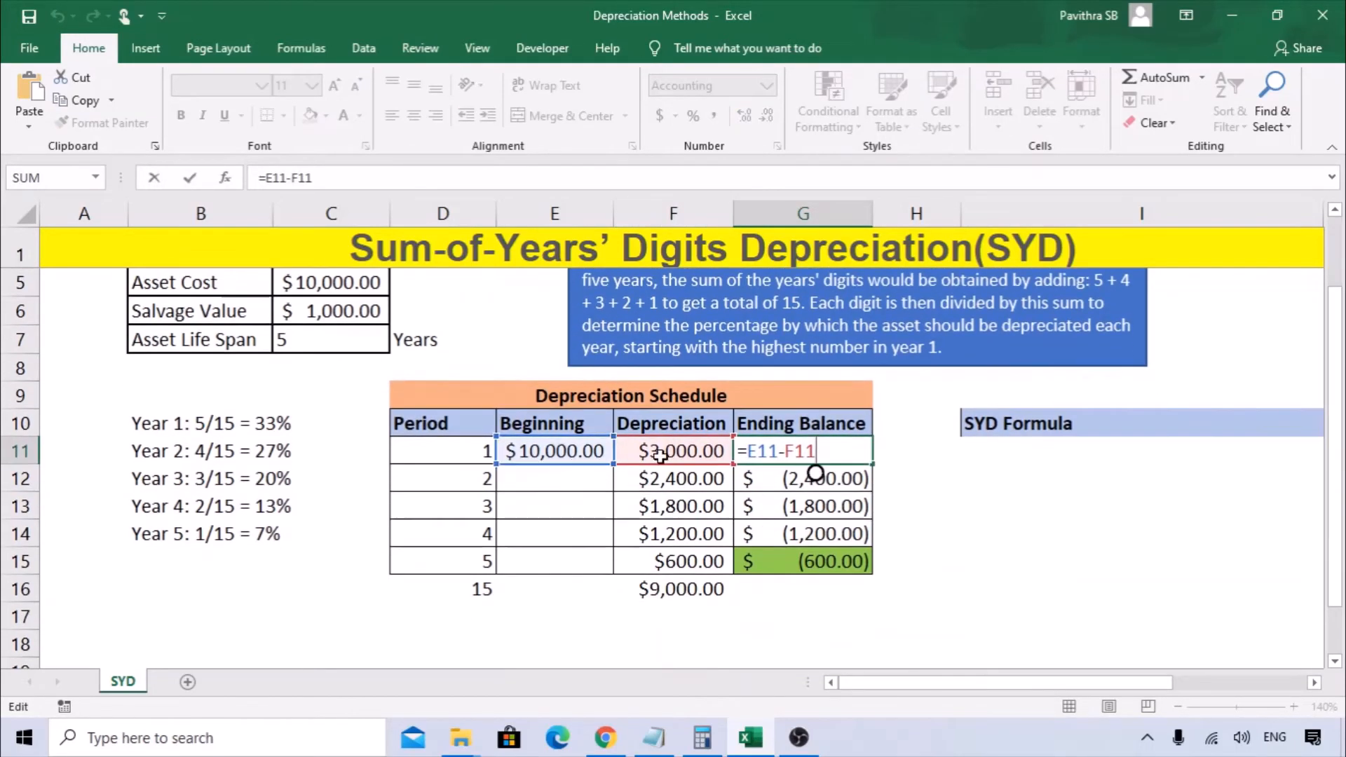
pyautogui.hotkey('ctrl', 'Return')
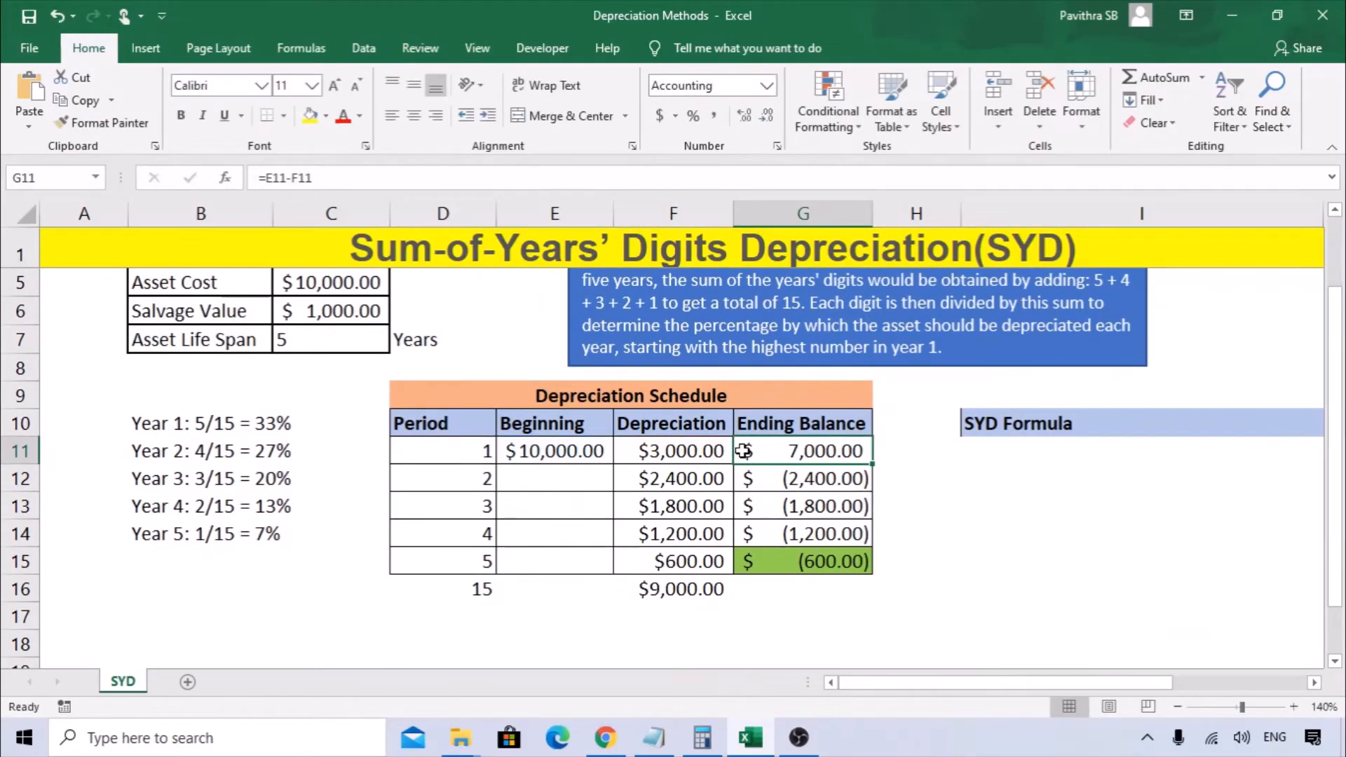
# Link the period 2 beginning balance in E12 to the previous ending balance with =G11 and fill it down through E15
pyautogui.click(566, 481)
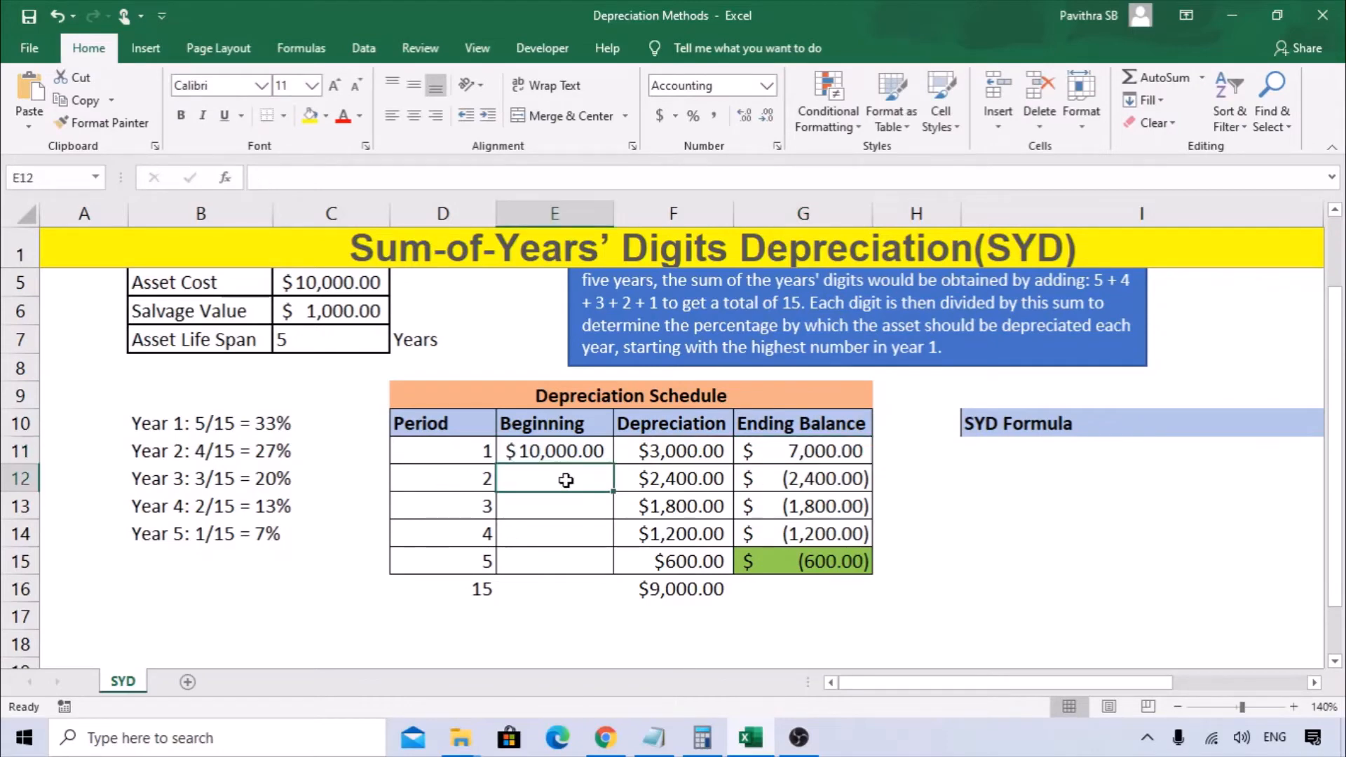
pyautogui.write('=')
pyautogui.click(783, 447)
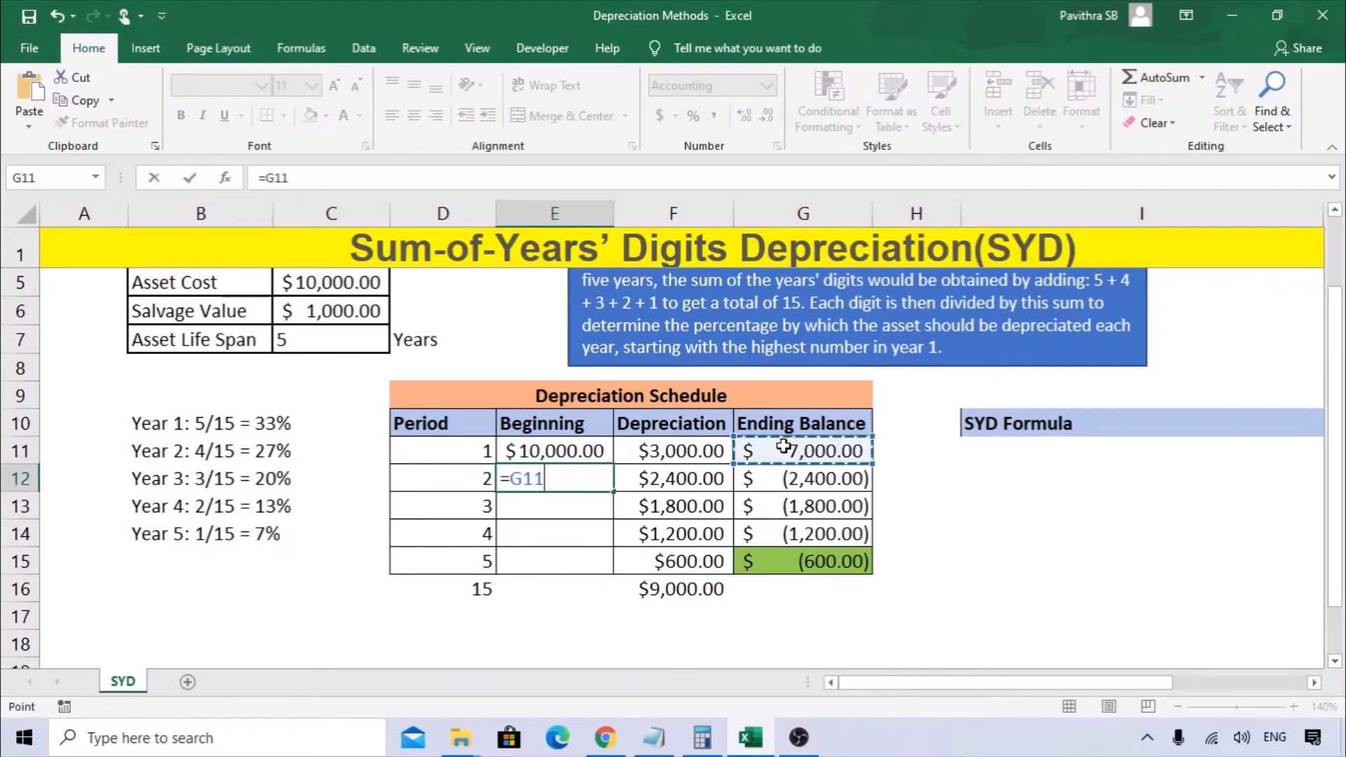
pyautogui.press('Return')
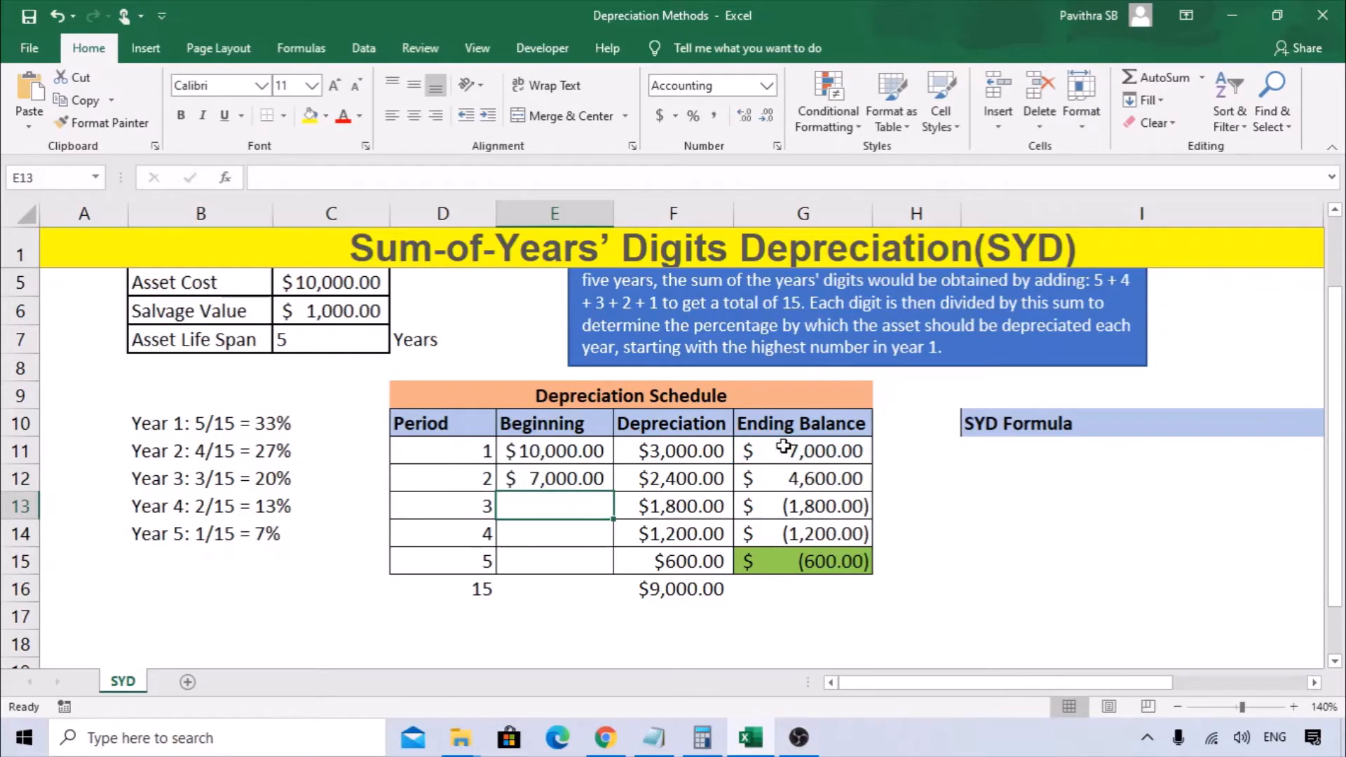
pyautogui.click(600, 485)
pyautogui.moveTo(603, 566); pyautogui.dragTo(604, 567)
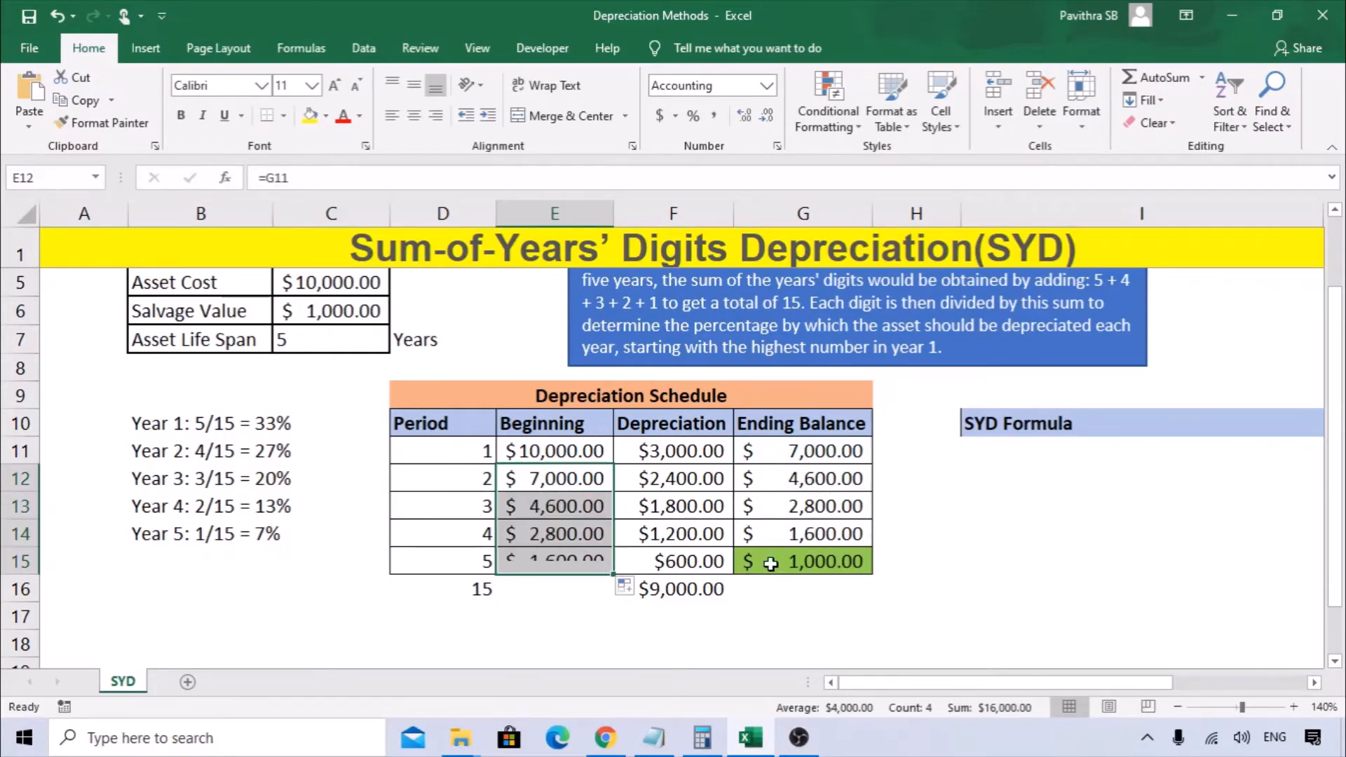
# Examine the final ending balance formula in G15 and the SUM formula for total depreciation in F16
pyautogui.doubleClick(842, 564)
pyautogui.press('Escape')
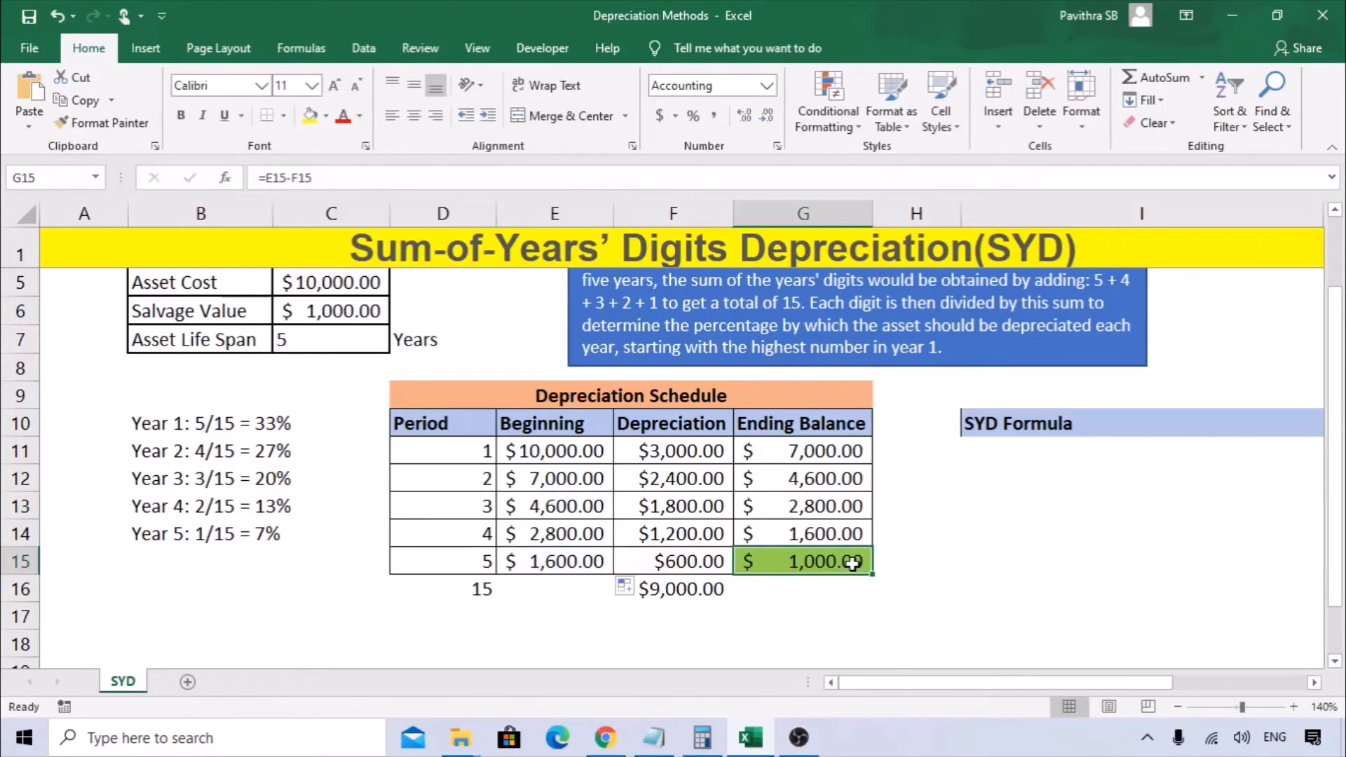
pyautogui.scroll(1, 775, 559)
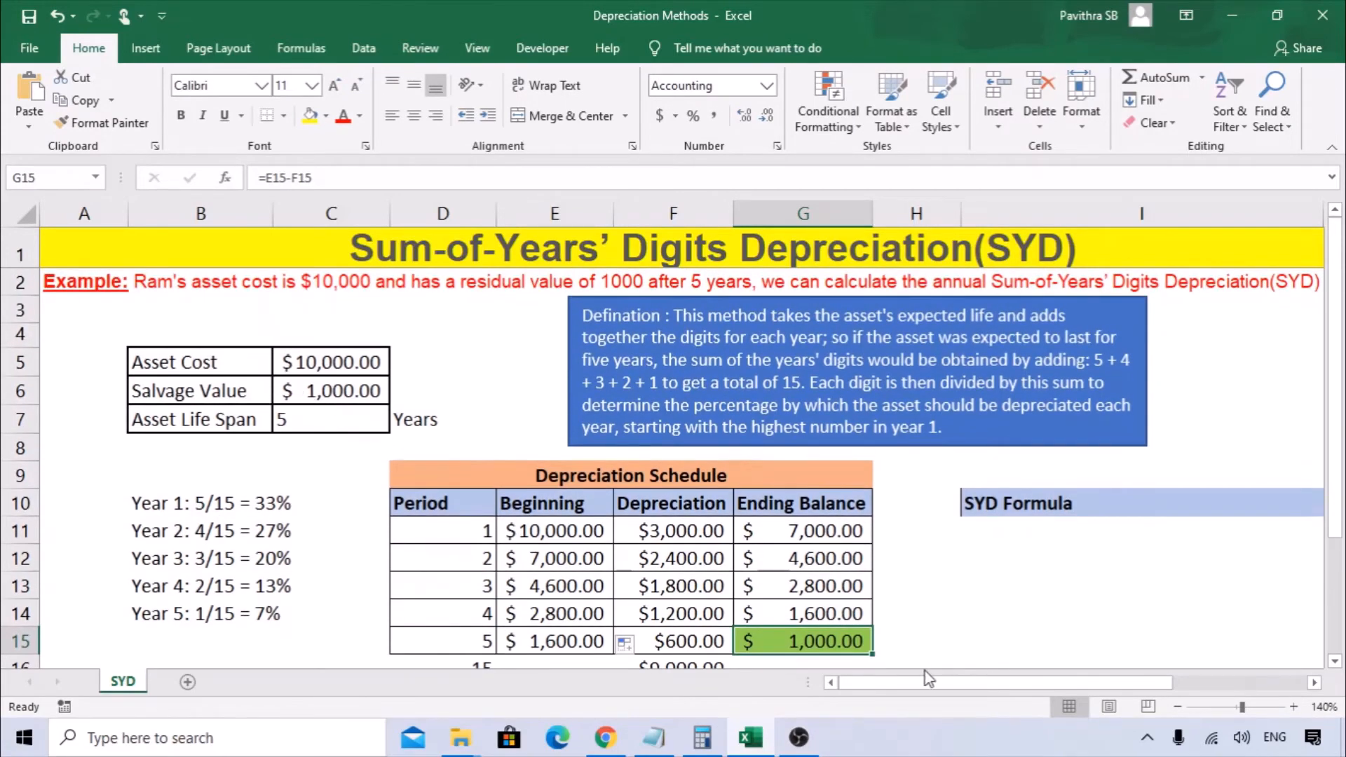
pyautogui.scroll(-1, 793, 643)
pyautogui.click(685, 589)
pyautogui.doubleClick(693, 589)
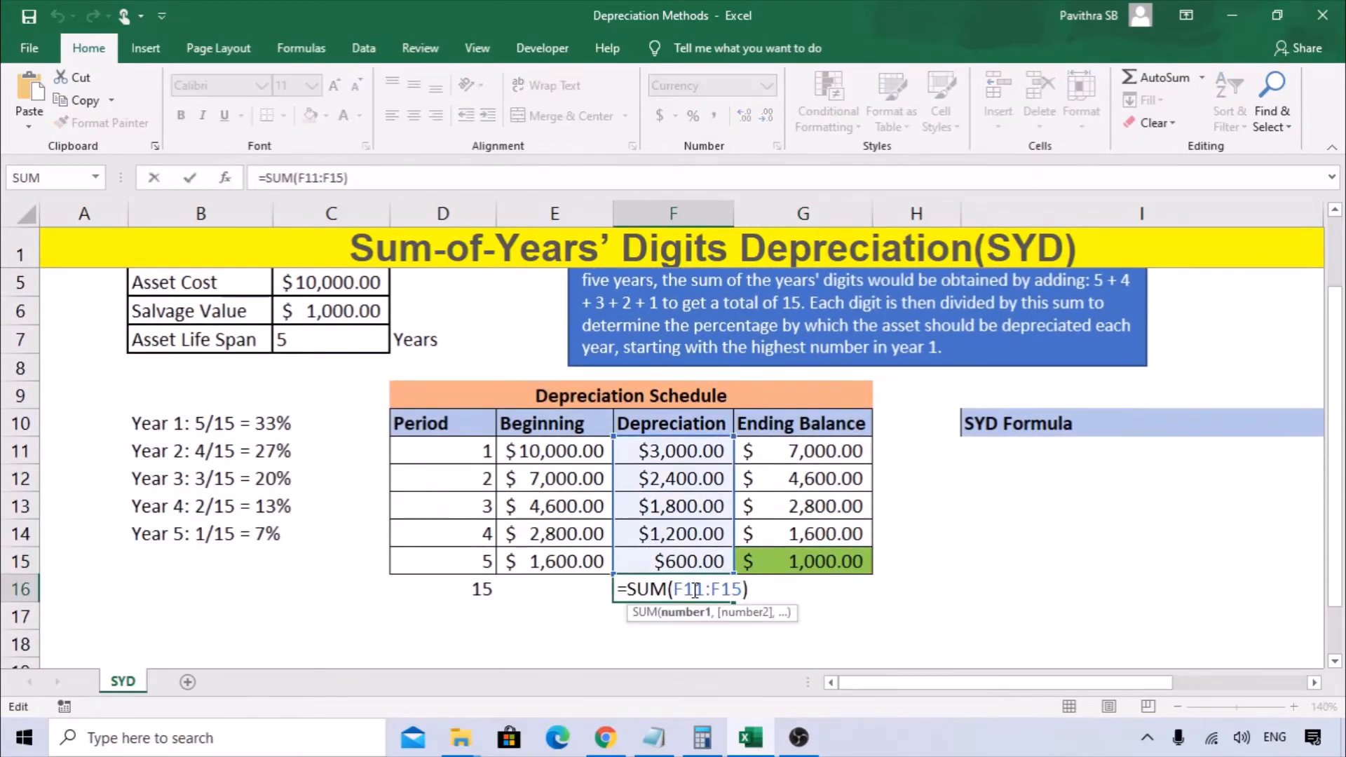
pyautogui.press('Escape')
# Calculate the depreciable amount beside the asset cost in D5 with the formula =C5-C6
pyautogui.click(683, 451)
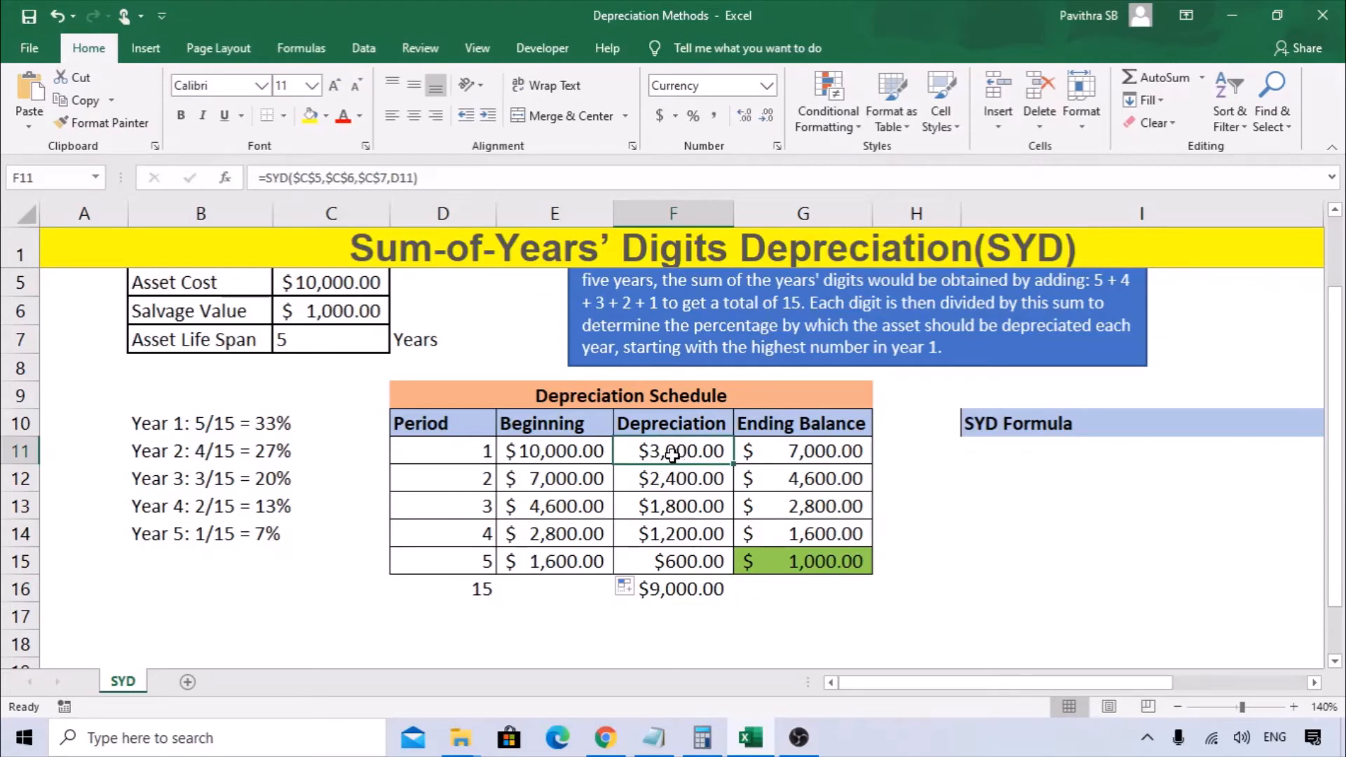
pyautogui.click(343, 452)
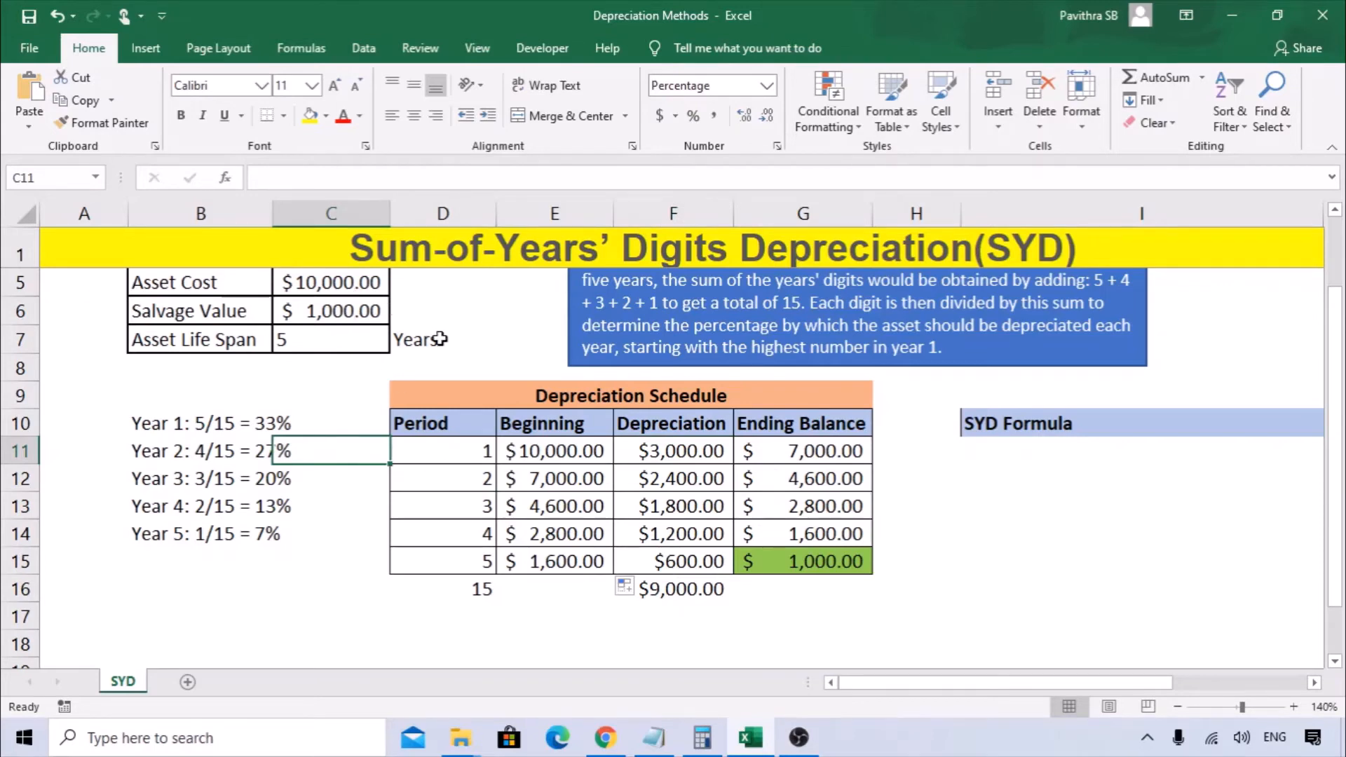
pyautogui.scroll(1, 441, 339)
pyautogui.click(434, 361)
pyautogui.write('=')
pyautogui.press('Left')
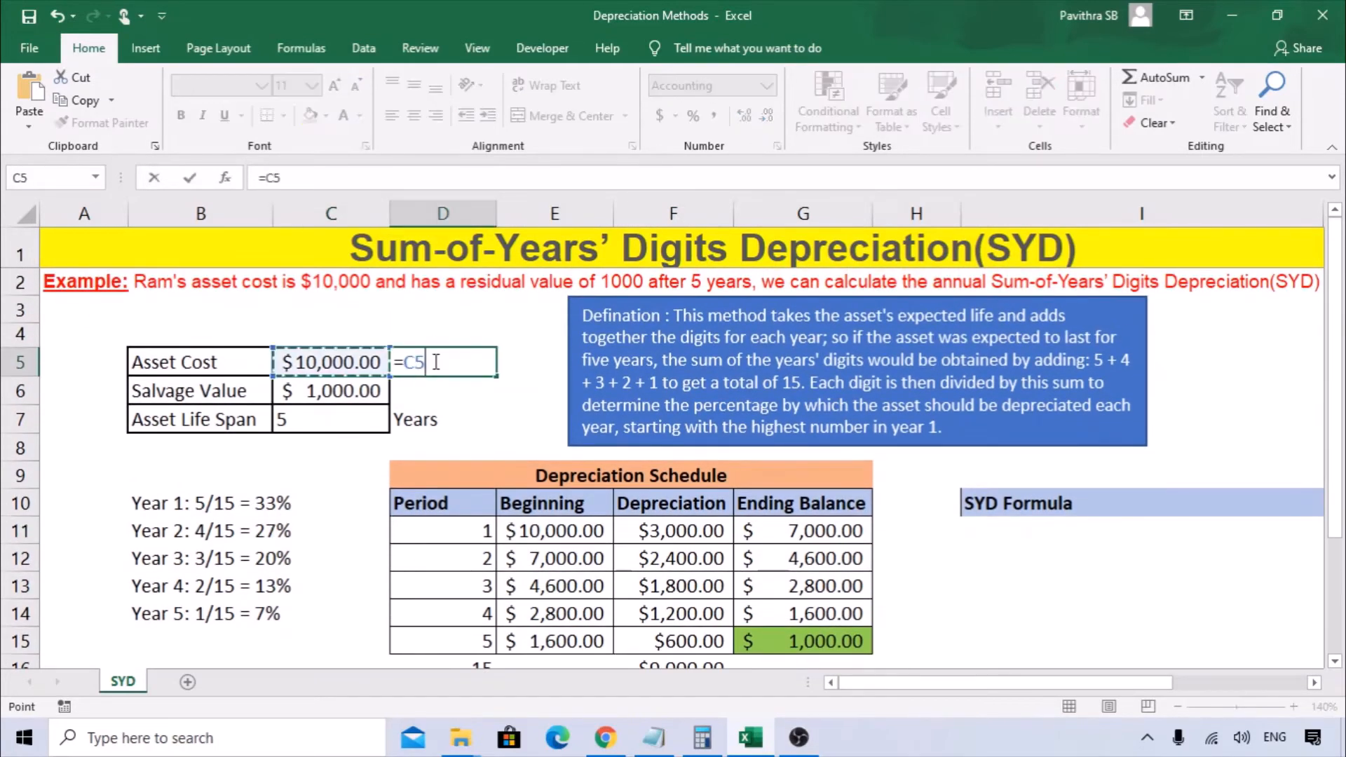
pyautogui.write('-')
pyautogui.press('Down')
pyautogui.press('Left')
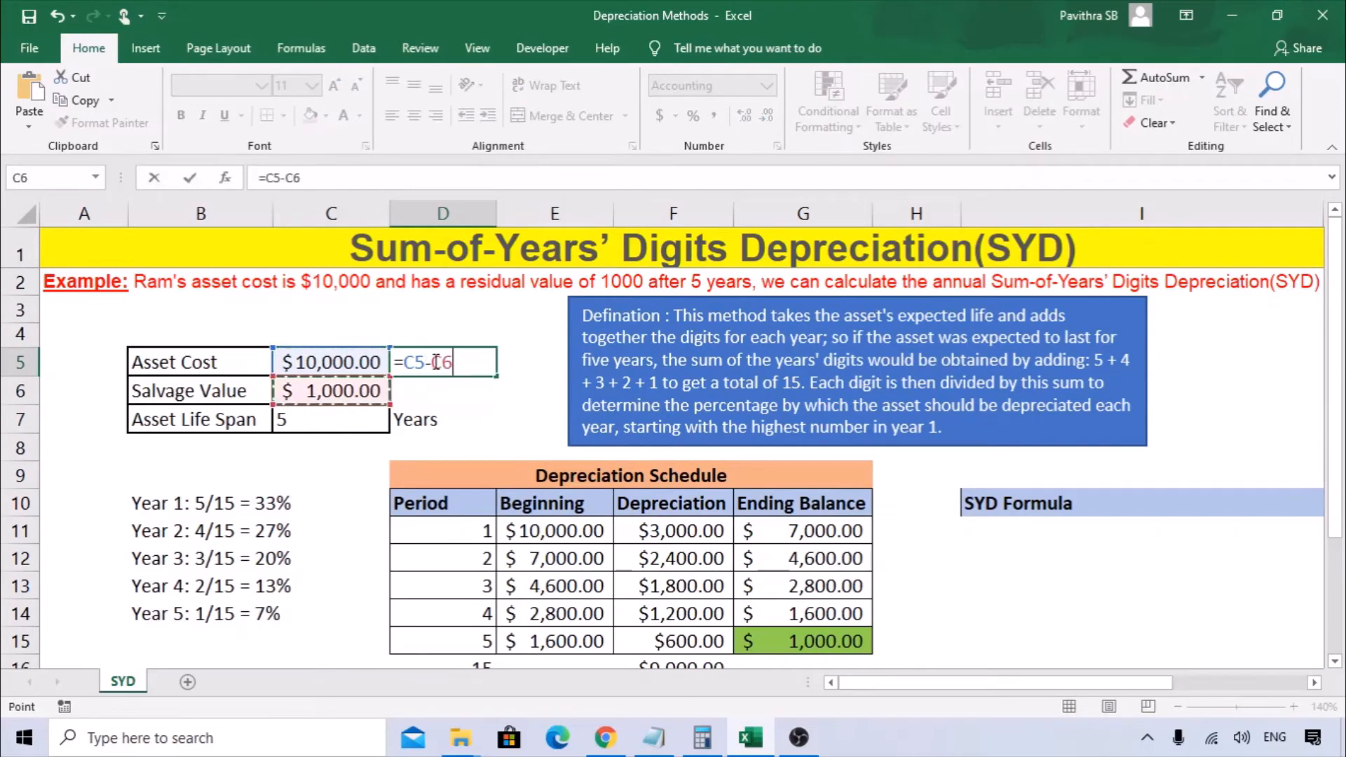
pyautogui.press('Return')
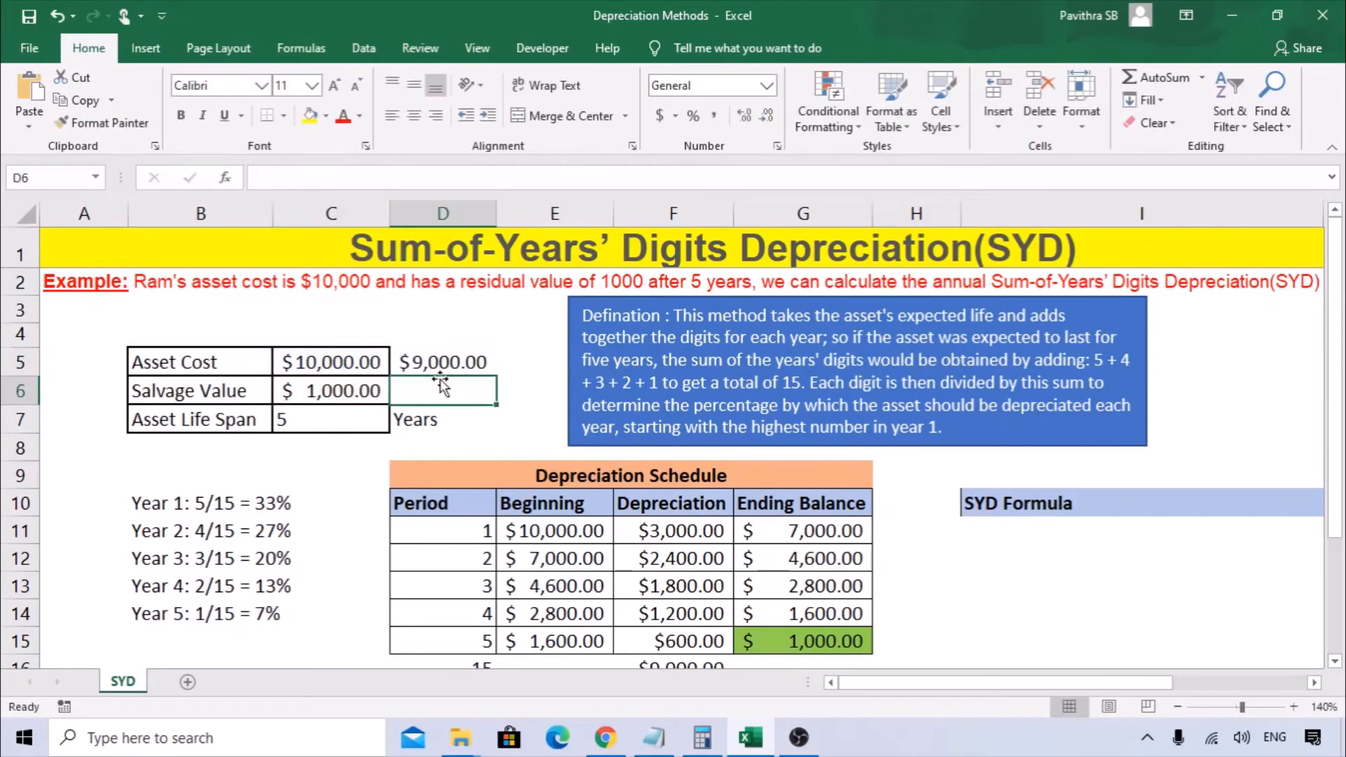
# Calculate the year 1 depreciation manually in D6 with the formula =D5*33%
pyautogui.write('=')
pyautogui.press('Up')
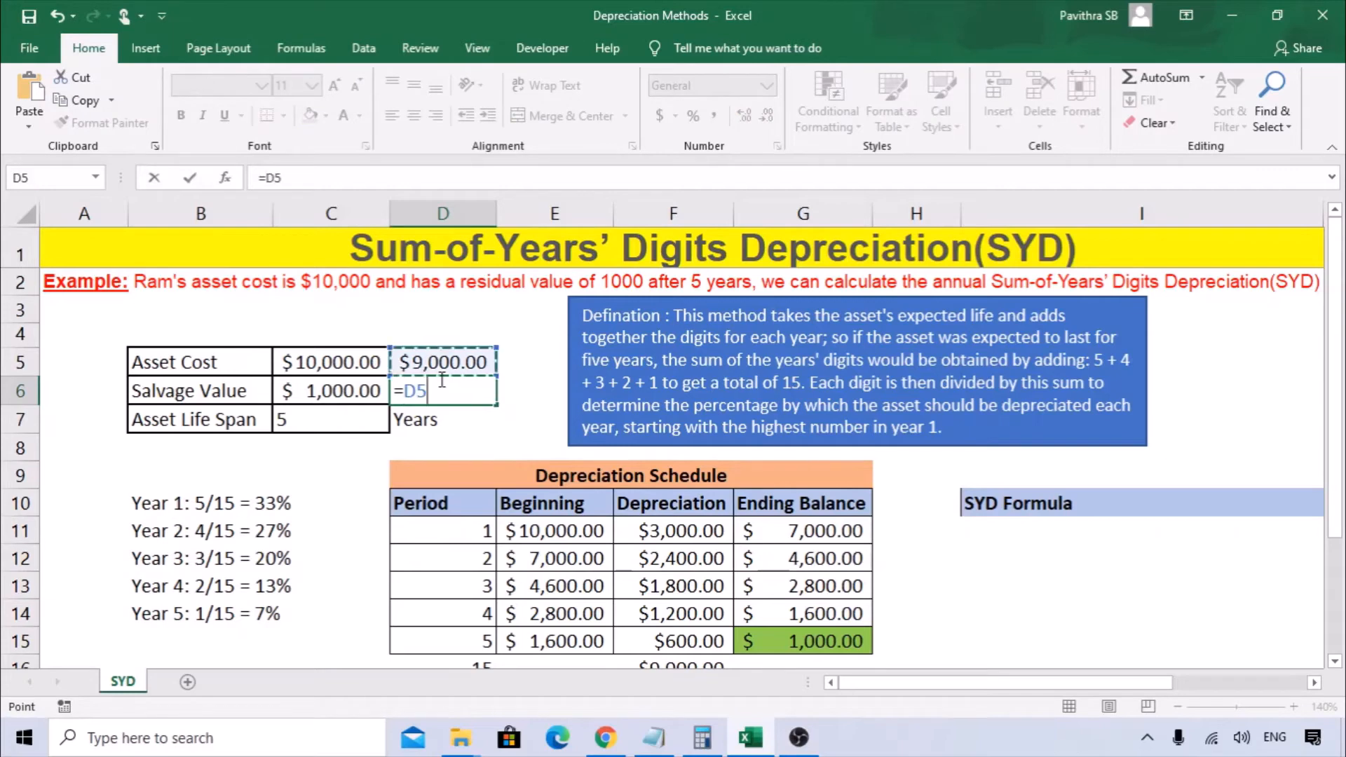
pyautogui.write('*33')
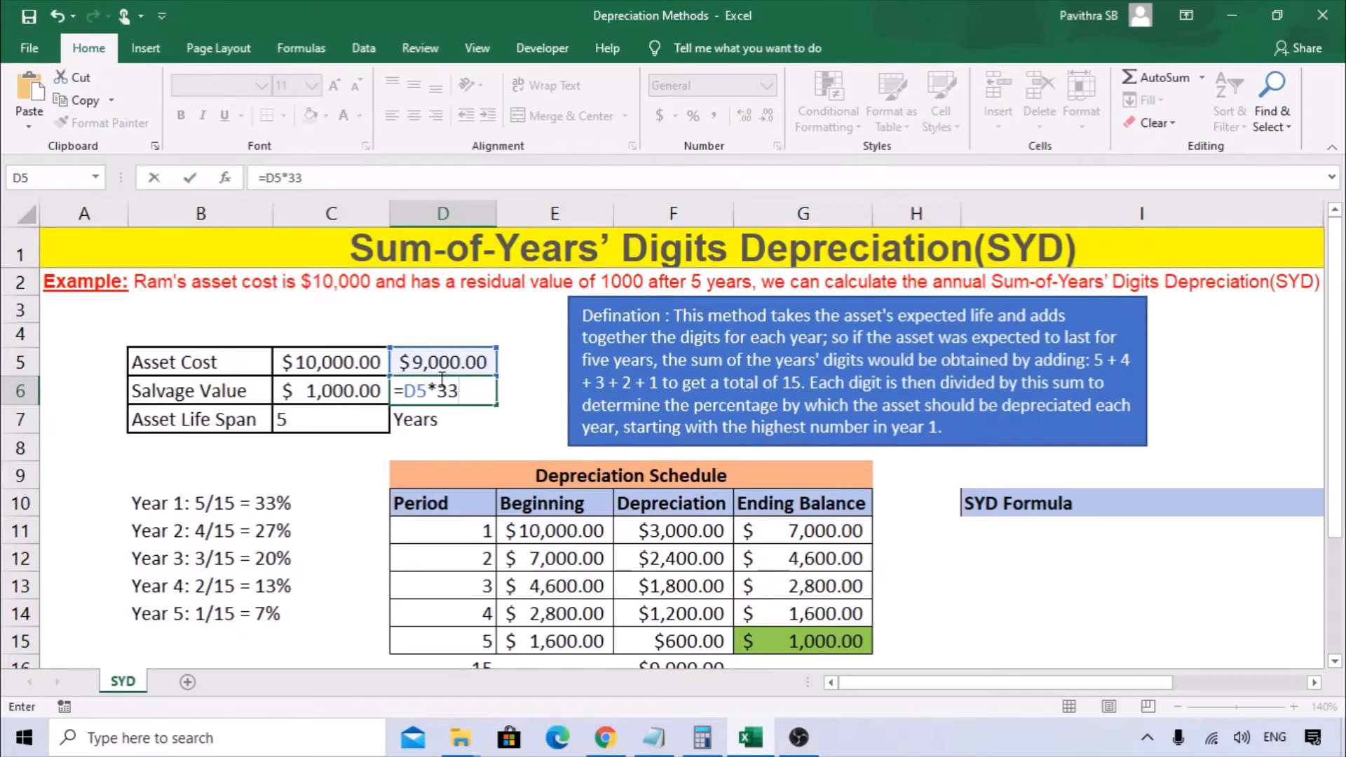
pyautogui.write('%')
pyautogui.press('Return')
pyautogui.click(440, 382)
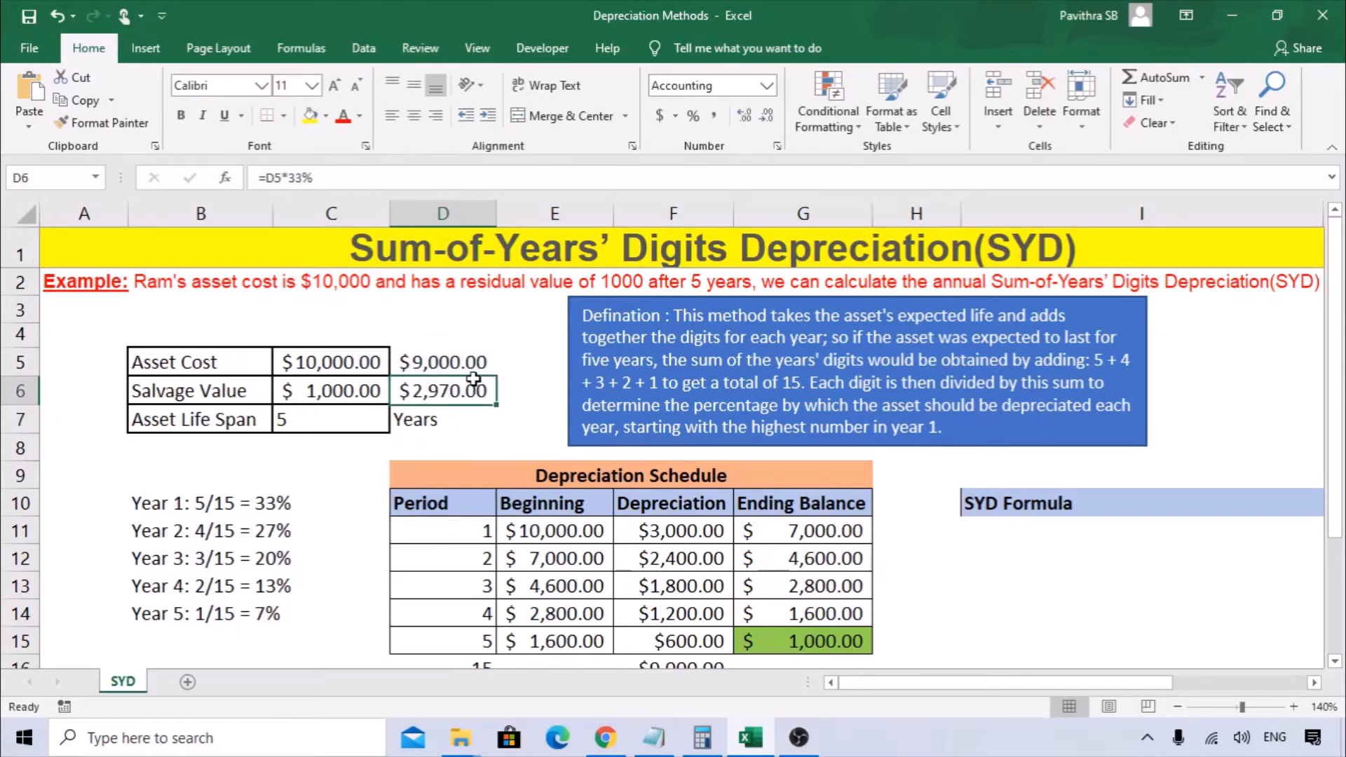
# Compare the manual calculations in D5:D6 with the period 1 depreciation in F11 and the SUM formula in F16
pyautogui.moveTo(469, 360); pyautogui.dragTo(471, 385)
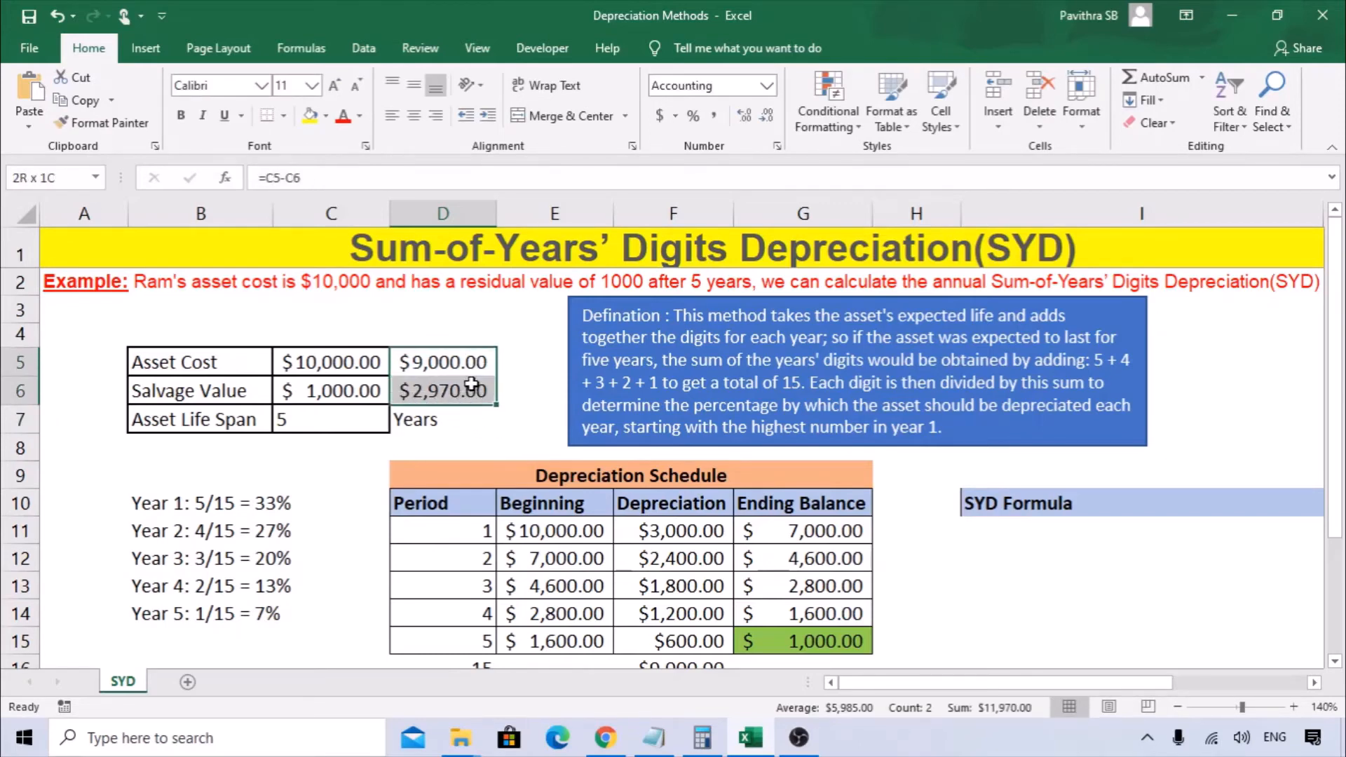
pyautogui.click(685, 530)
pyautogui.click(699, 662)
pyautogui.scroll(-1, 675, 591)
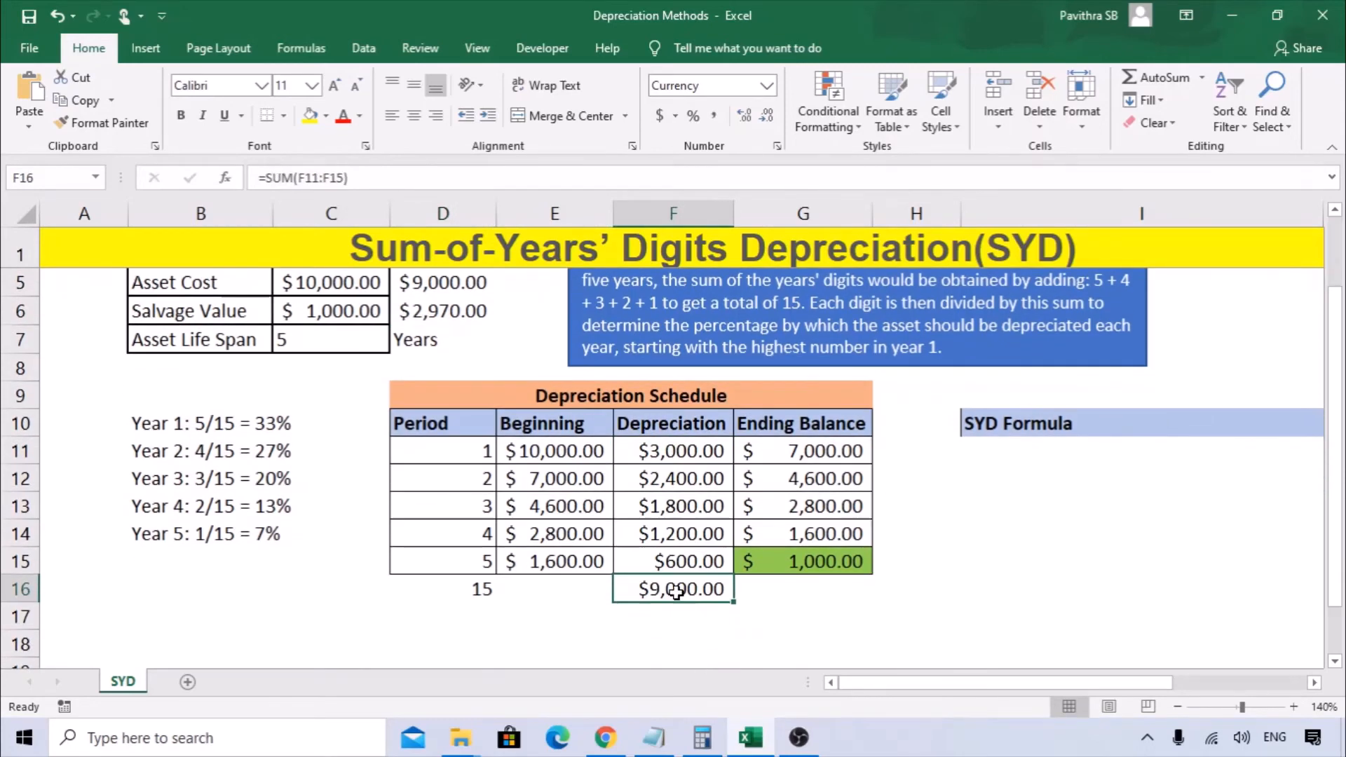
pyautogui.doubleClick(675, 591)
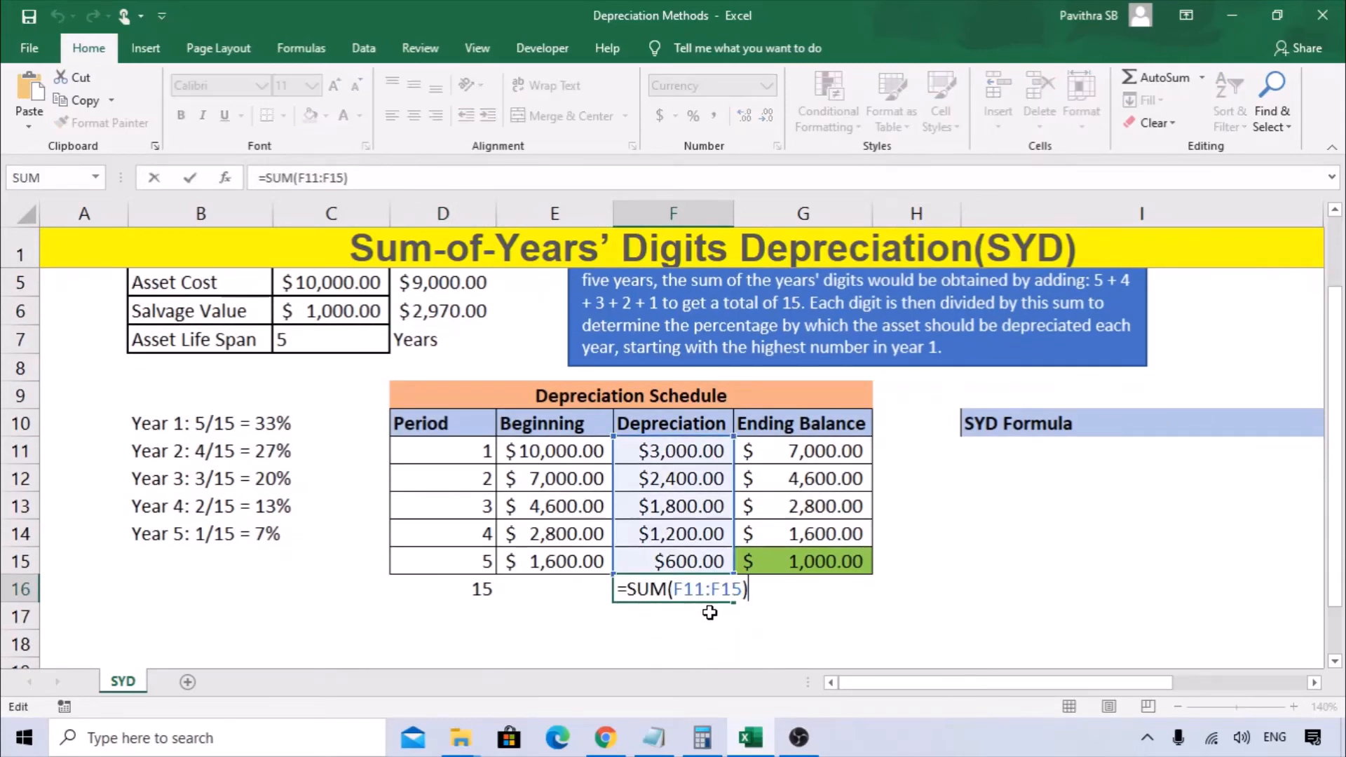
pyautogui.press('Escape')
# Clear the manual check calculations from D5:D6
pyautogui.scroll(1, 454, 364)
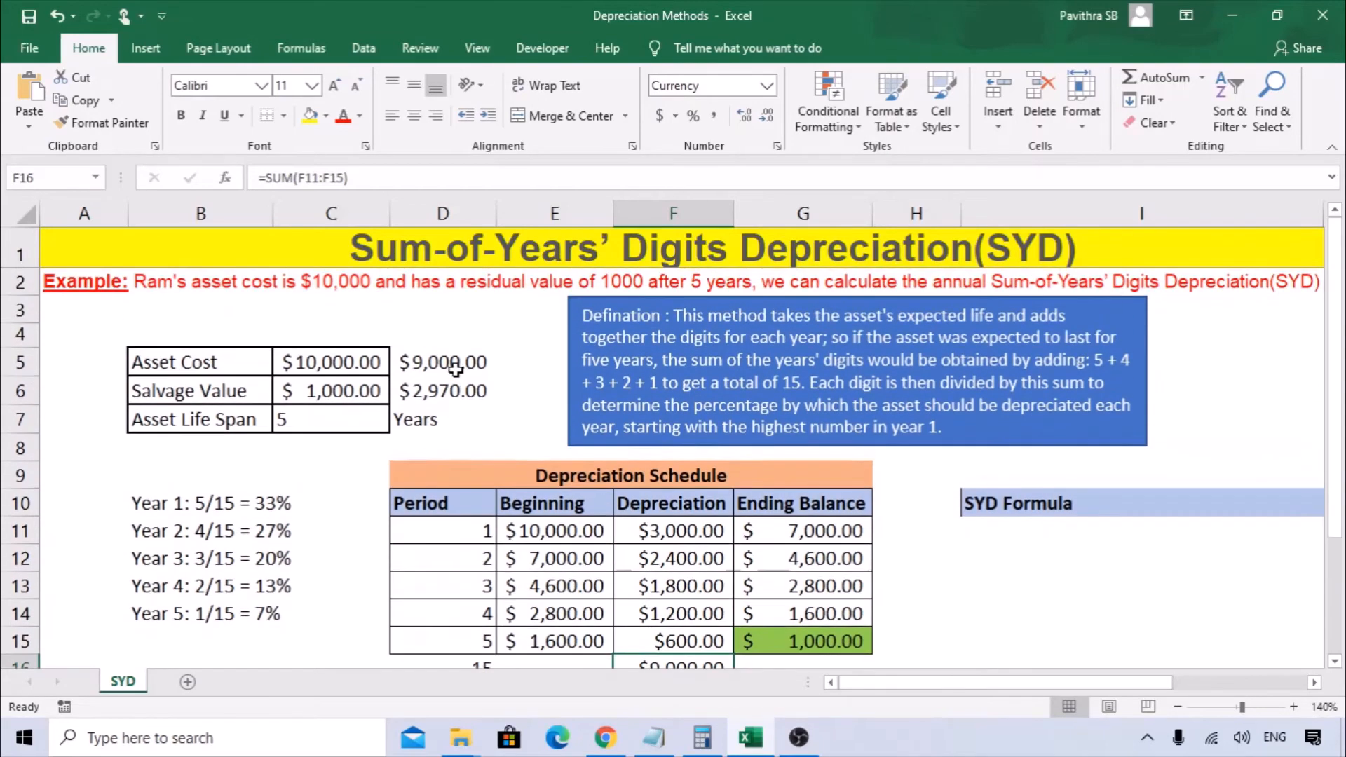
pyautogui.moveTo(440, 366); pyautogui.dragTo(439, 384)
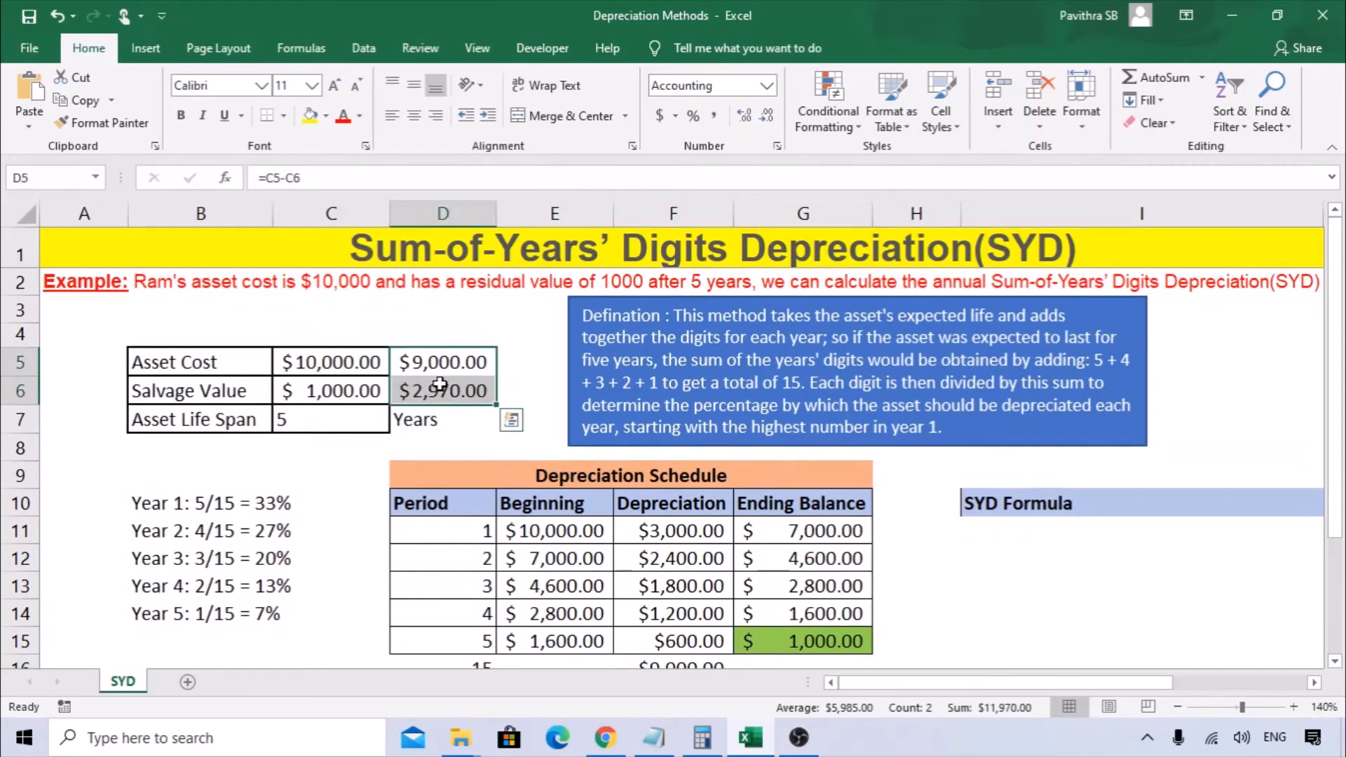
pyautogui.press('Delete')
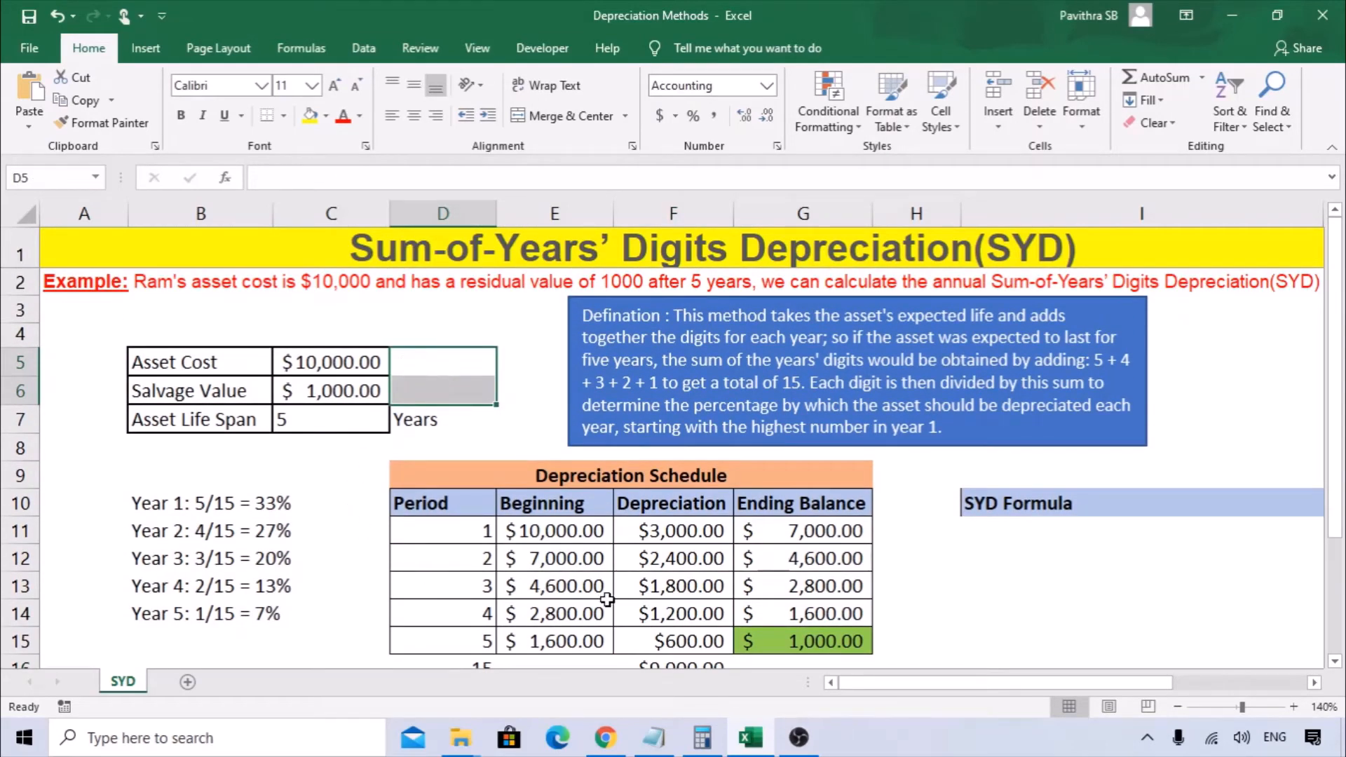
# Examine the yearly depreciation amounts in F11:F15, their total in F16 and the final ending balance in G15
pyautogui.click(689, 537)
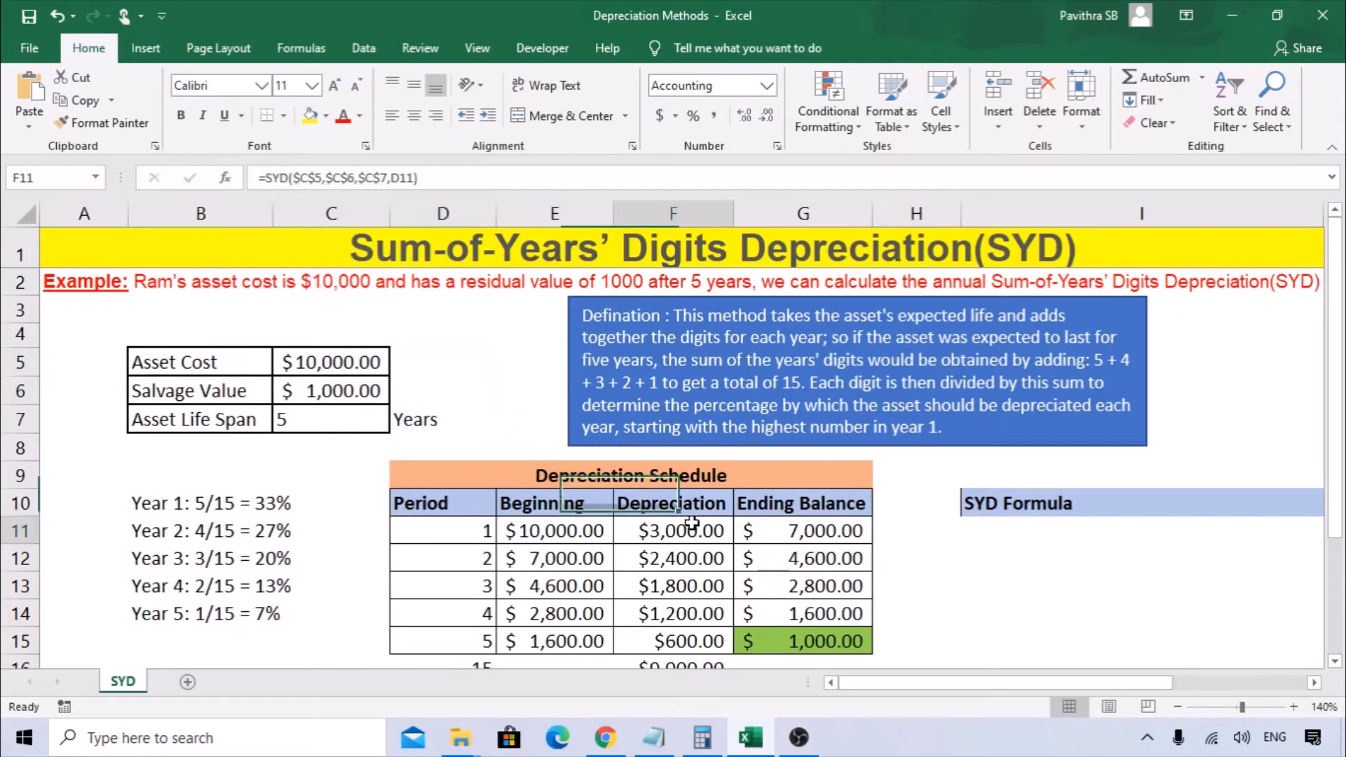
pyautogui.scroll(-1, 720, 563)
pyautogui.click(713, 489)
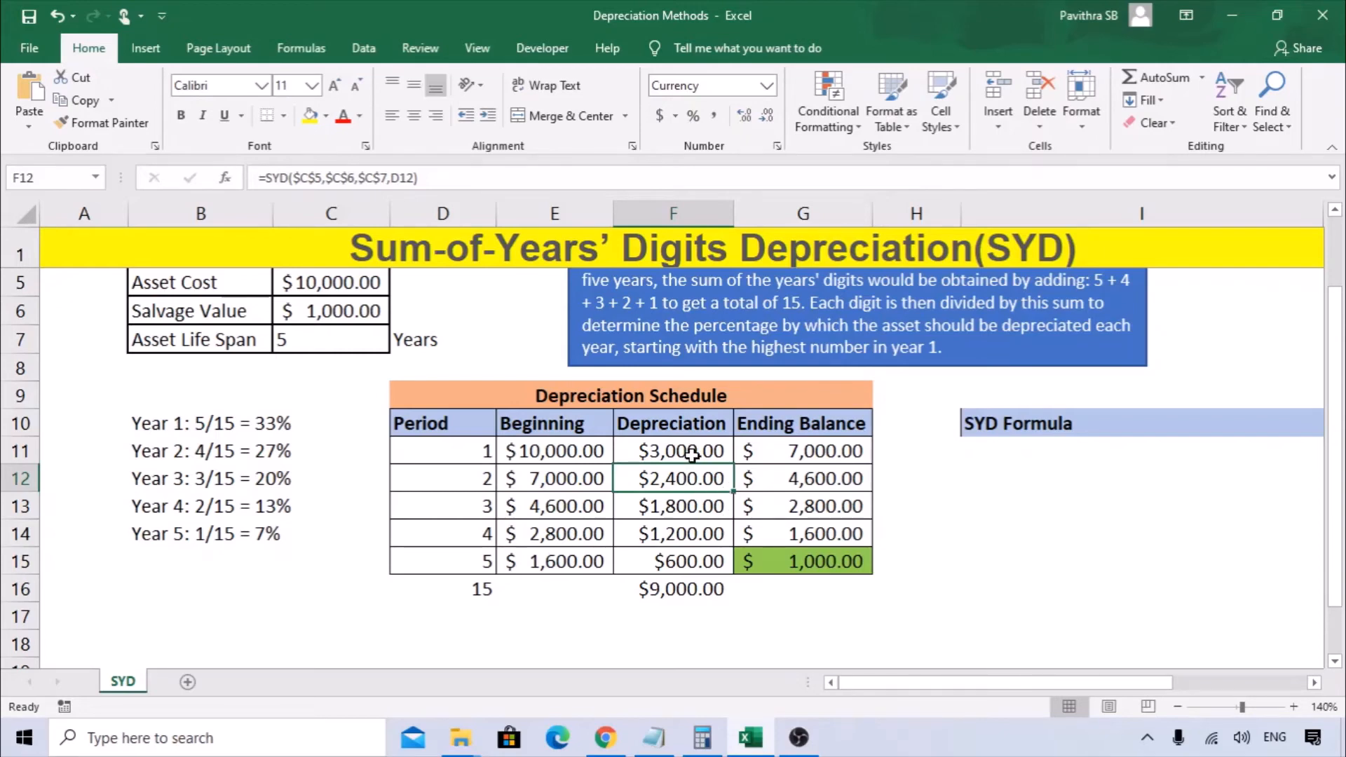
pyautogui.moveTo(692, 456); pyautogui.dragTo(705, 560)
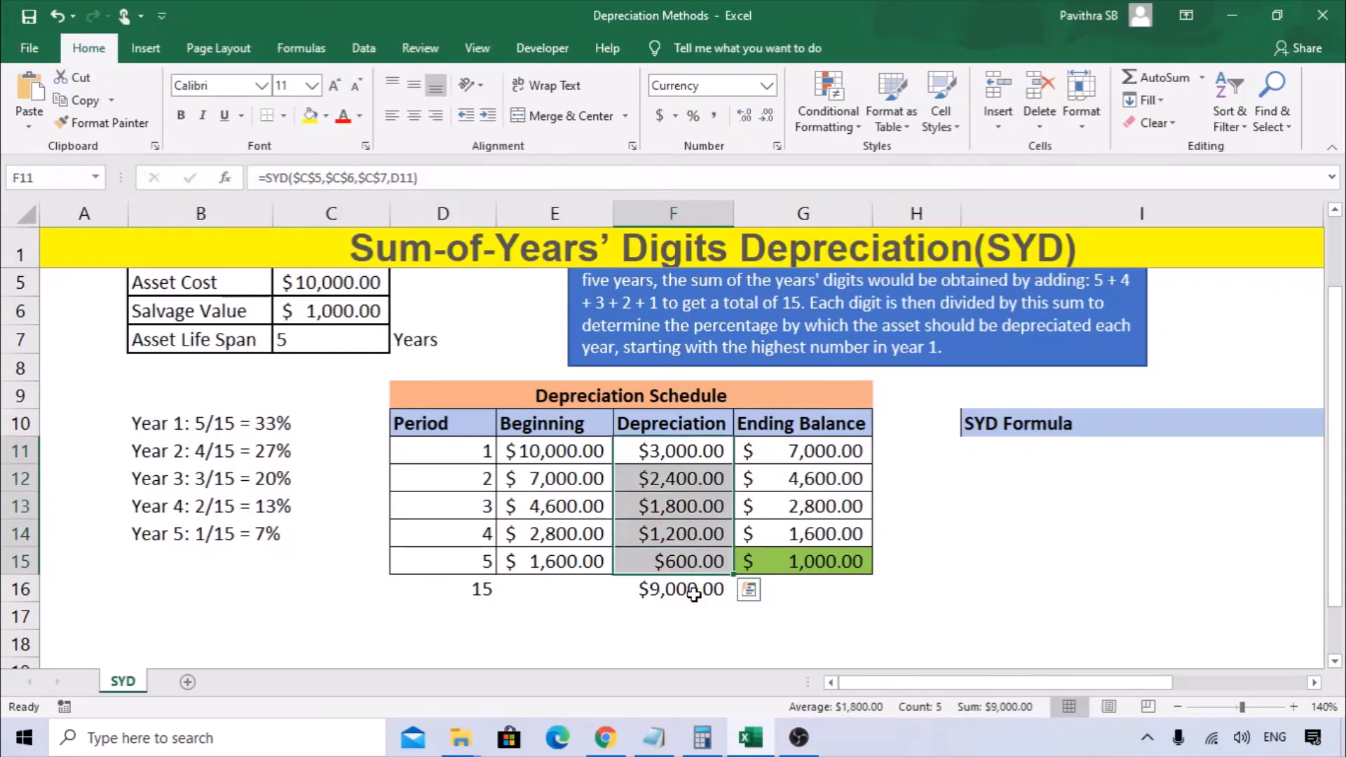
pyautogui.click(692, 592)
pyautogui.click(691, 566)
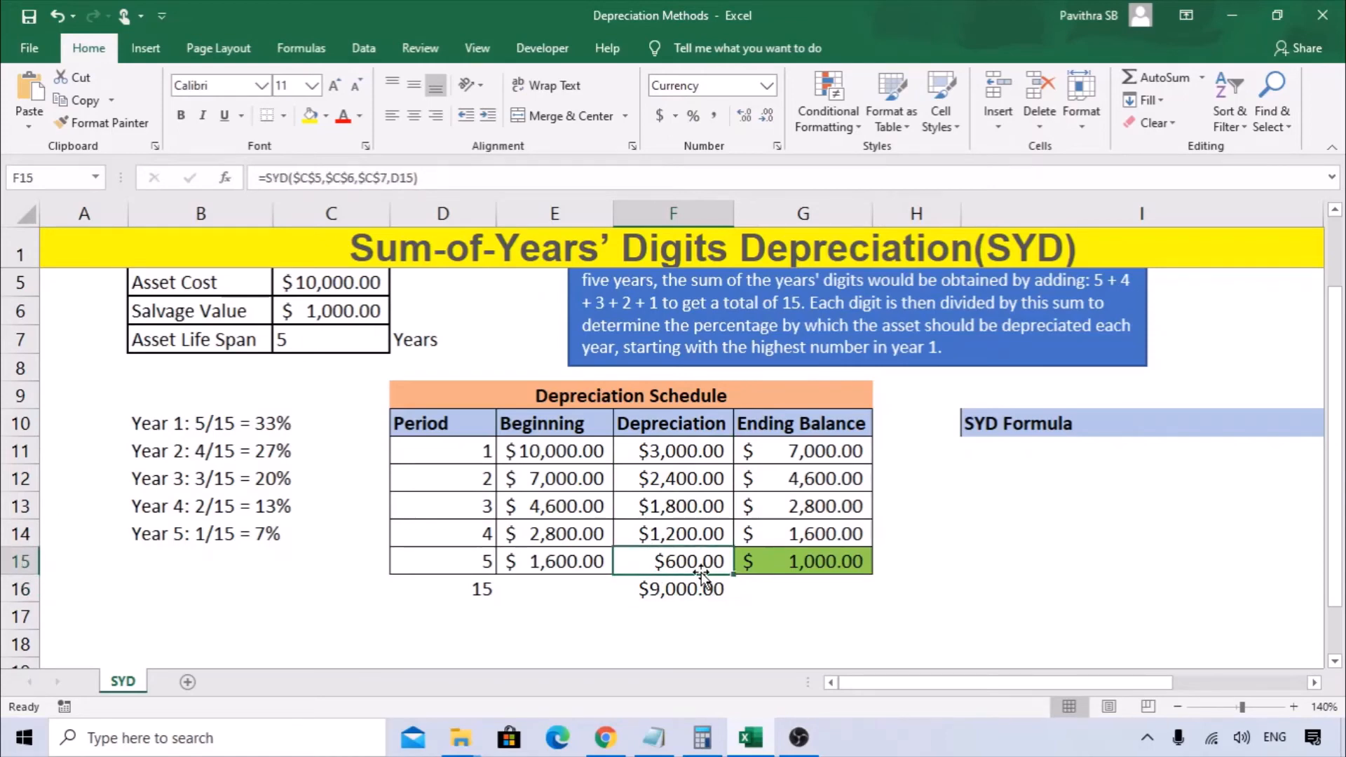
pyautogui.click(863, 568)
pyautogui.scroll(1, 873, 579)
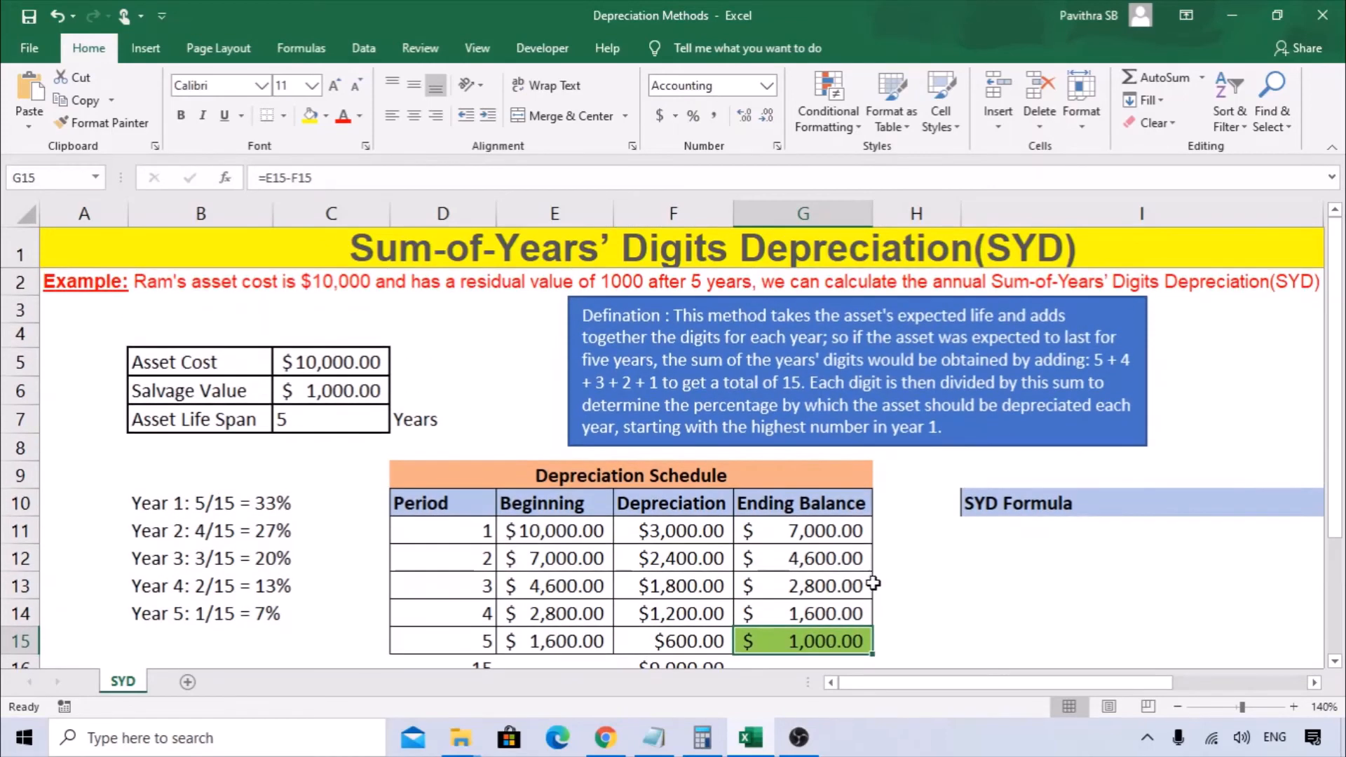
# Calculate the exact year 1 depreciation fraction in B16 with the formula =5/15
pyautogui.scroll(-1, 886, 612)
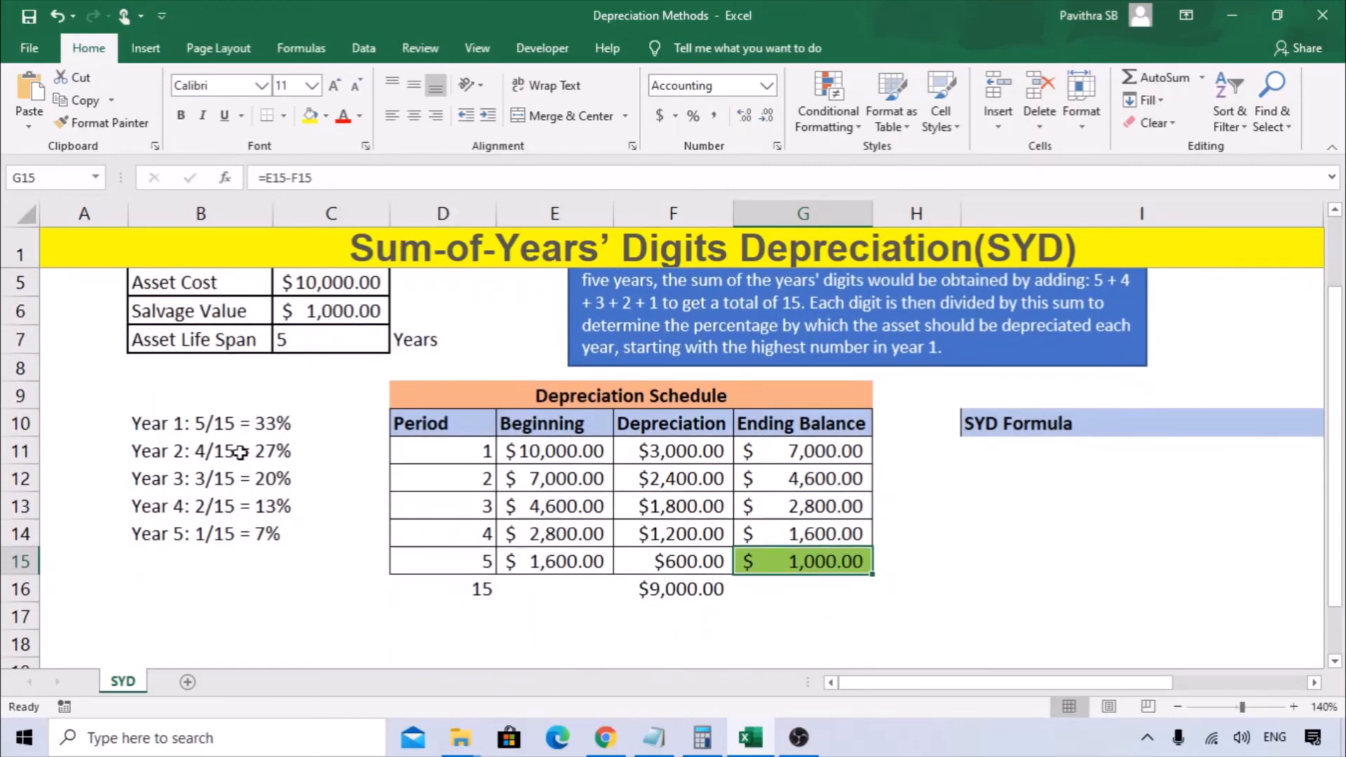
pyautogui.moveTo(187, 423); pyautogui.dragTo(217, 525)
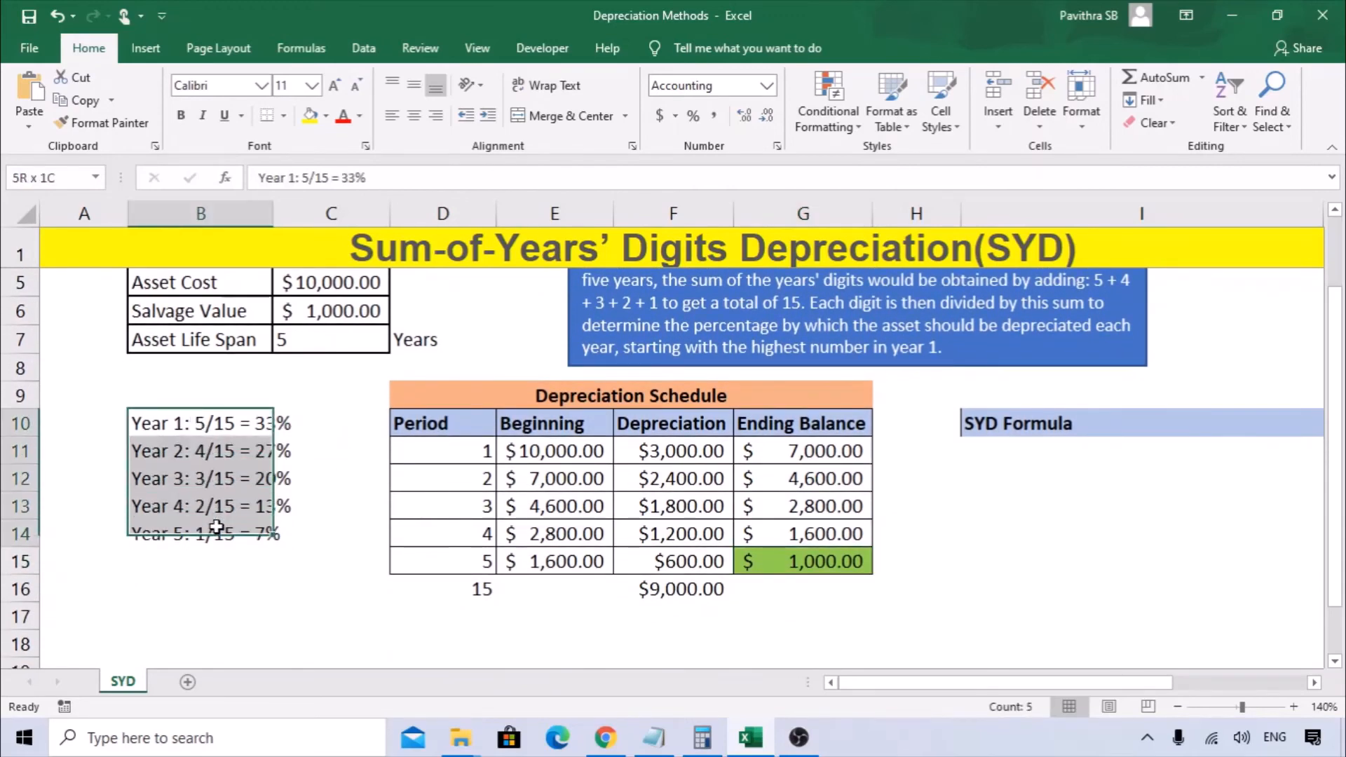
pyautogui.click(264, 586)
pyautogui.write('=')
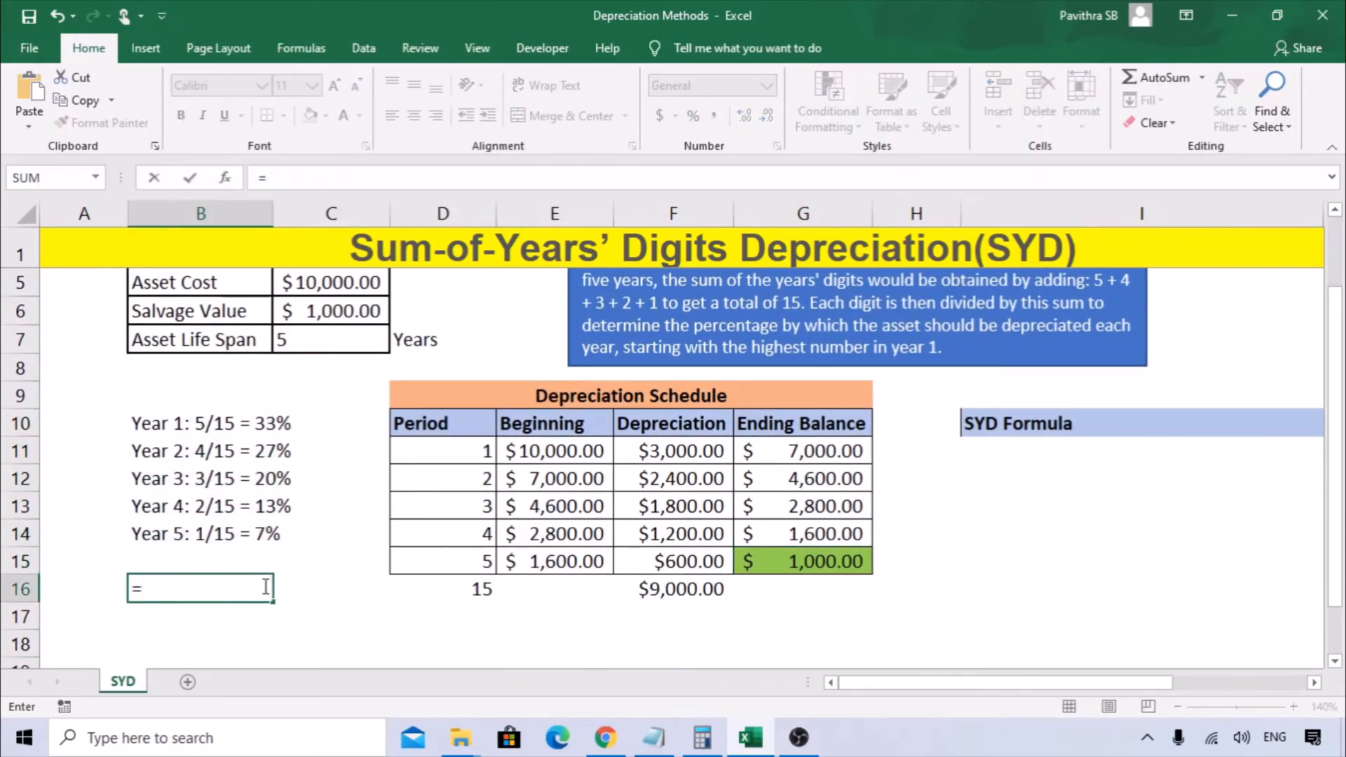
pyautogui.write('5/15')
pyautogui.press('Return')
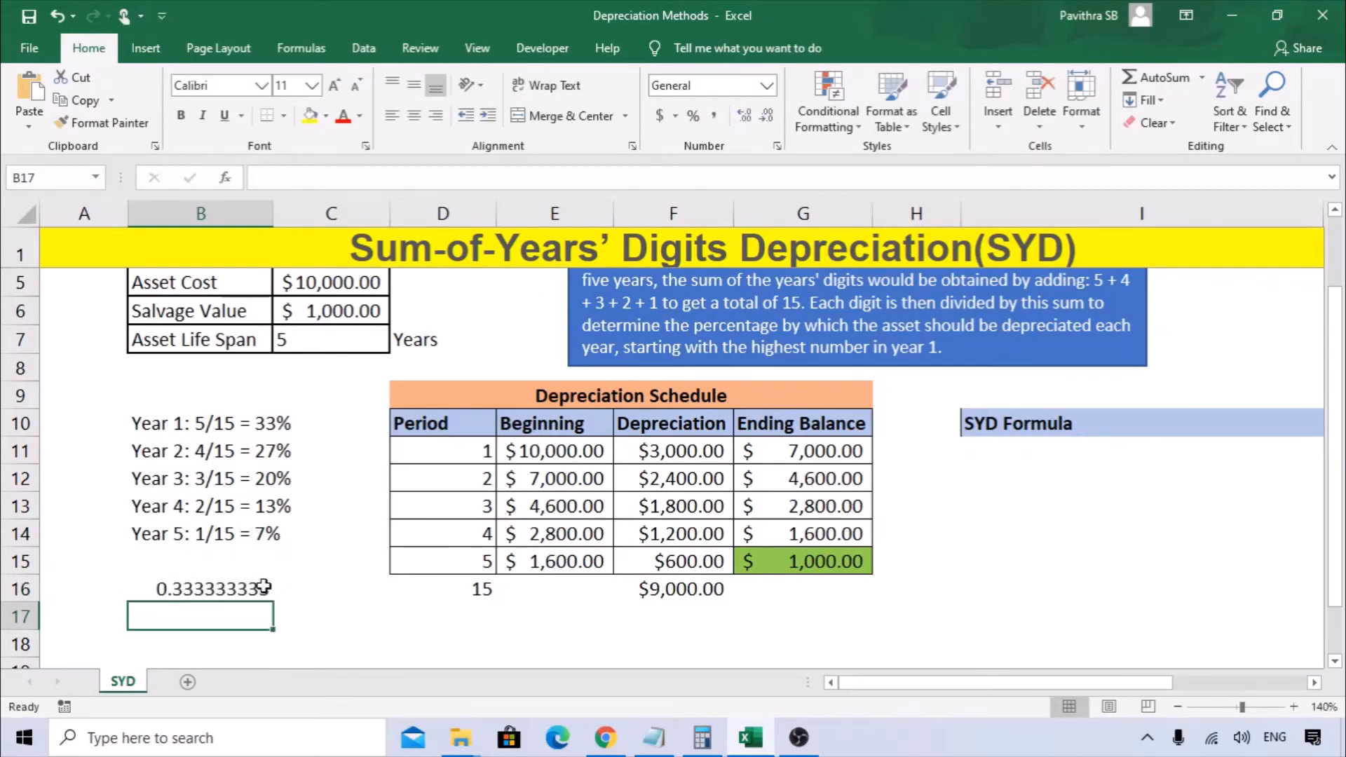
# Format the year 1 fraction in B16 as a percentage with two decimal places
pyautogui.click(263, 586)
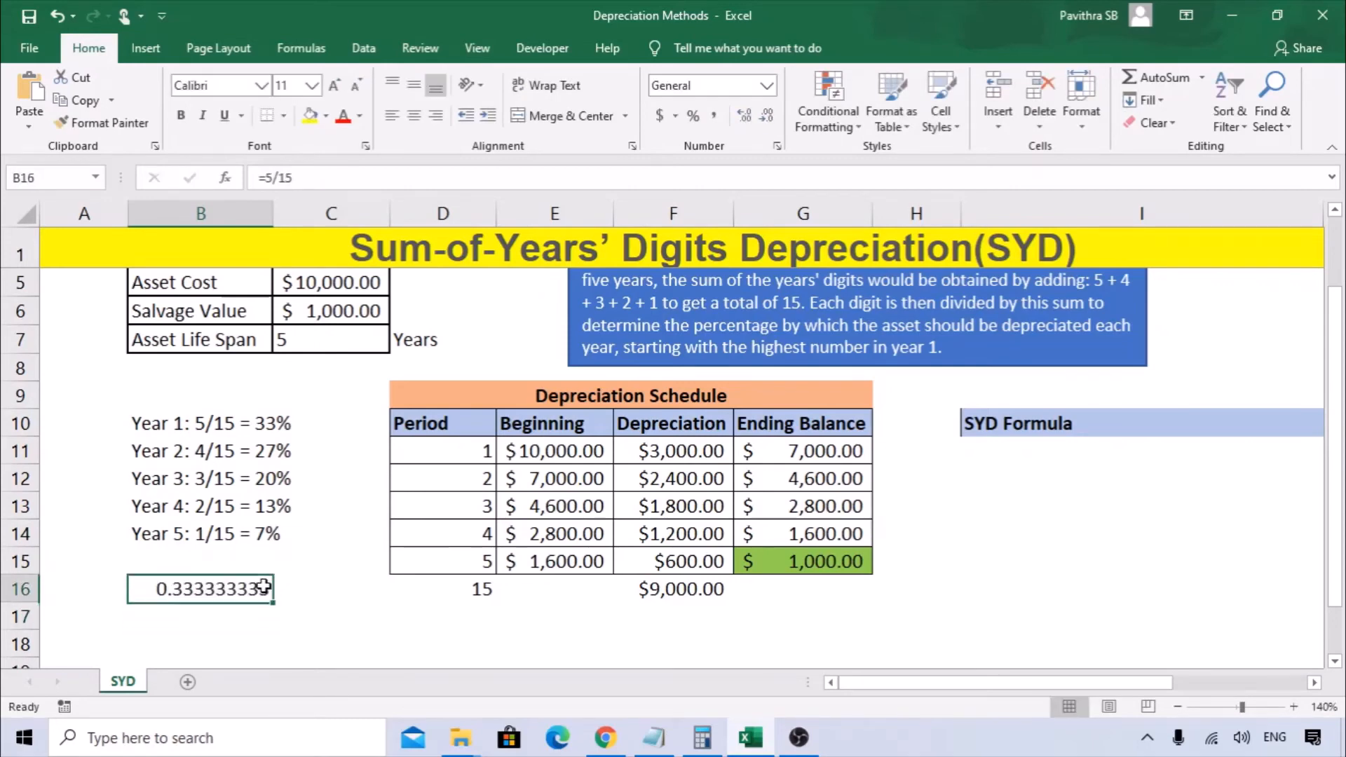
pyautogui.click(693, 116)
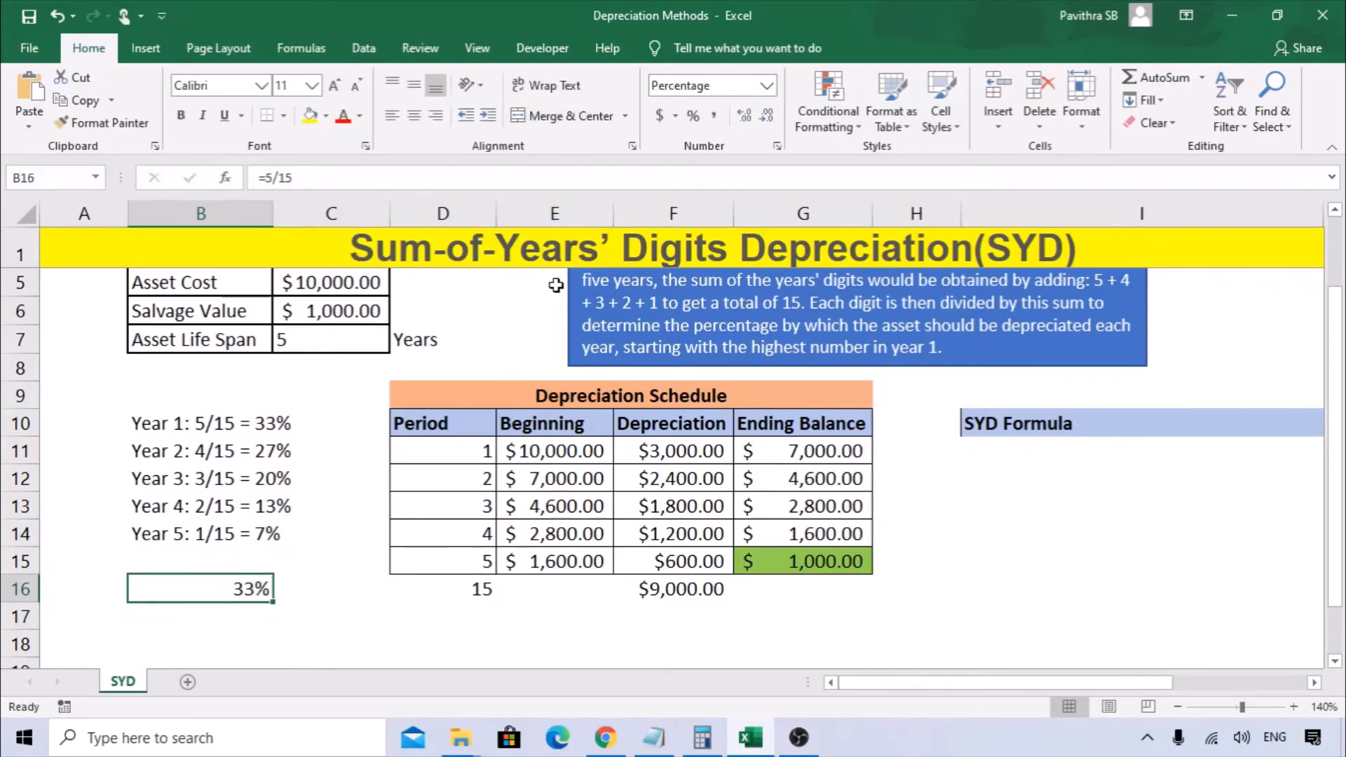
pyautogui.click(745, 117)
pyautogui.click(745, 116)
# Calculate the year 1 depreciation from the exact percentage in C18 with the formula =9000*B16
pyautogui.scroll(1, 319, 540)
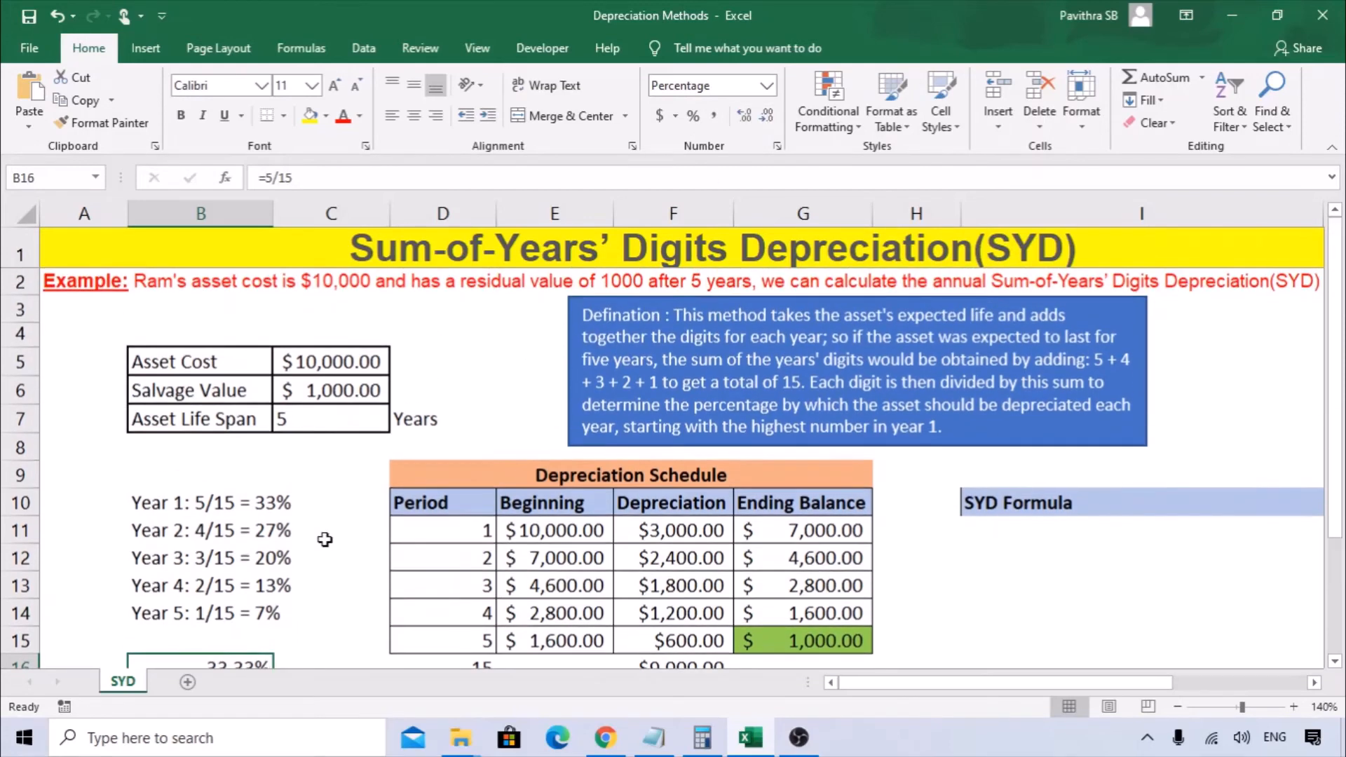
pyautogui.click(450, 364)
pyautogui.scroll(-2, 449, 363)
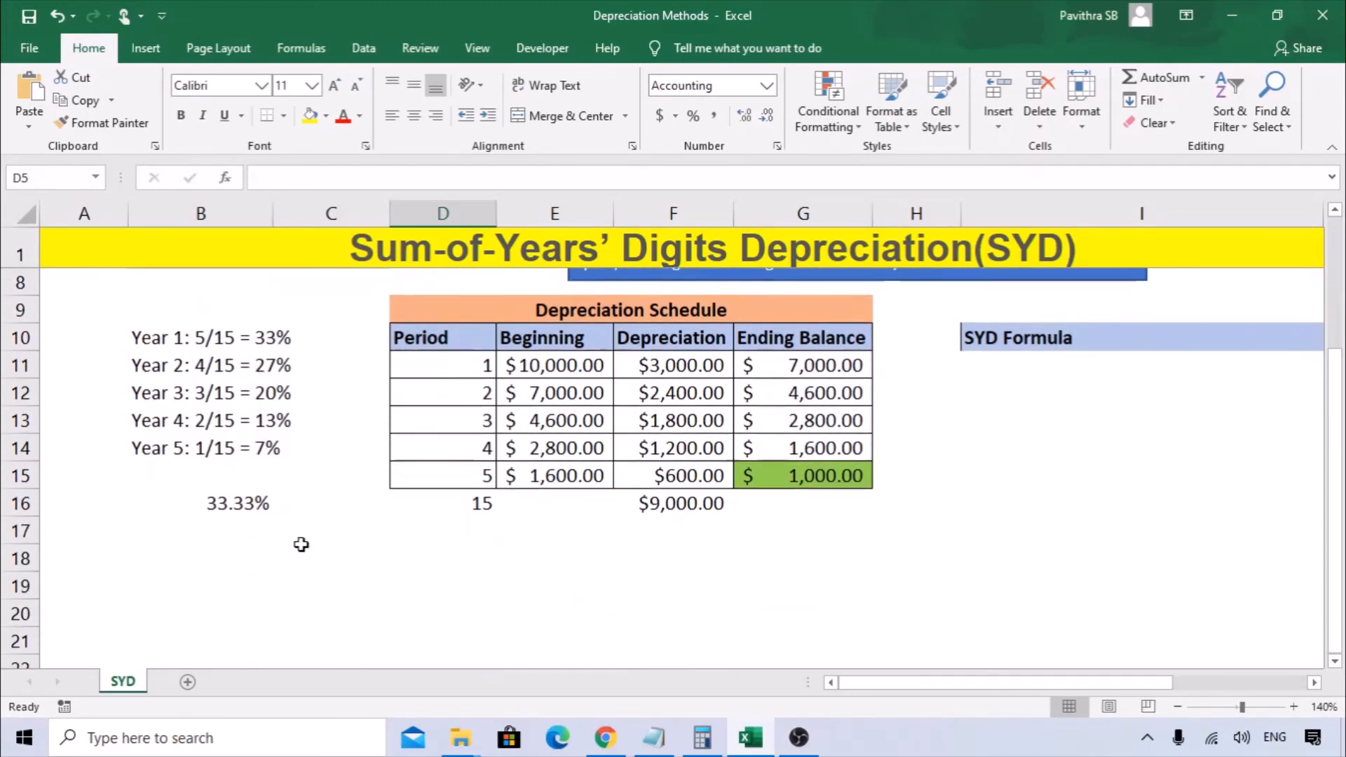
pyautogui.click(298, 550)
pyautogui.write('=')
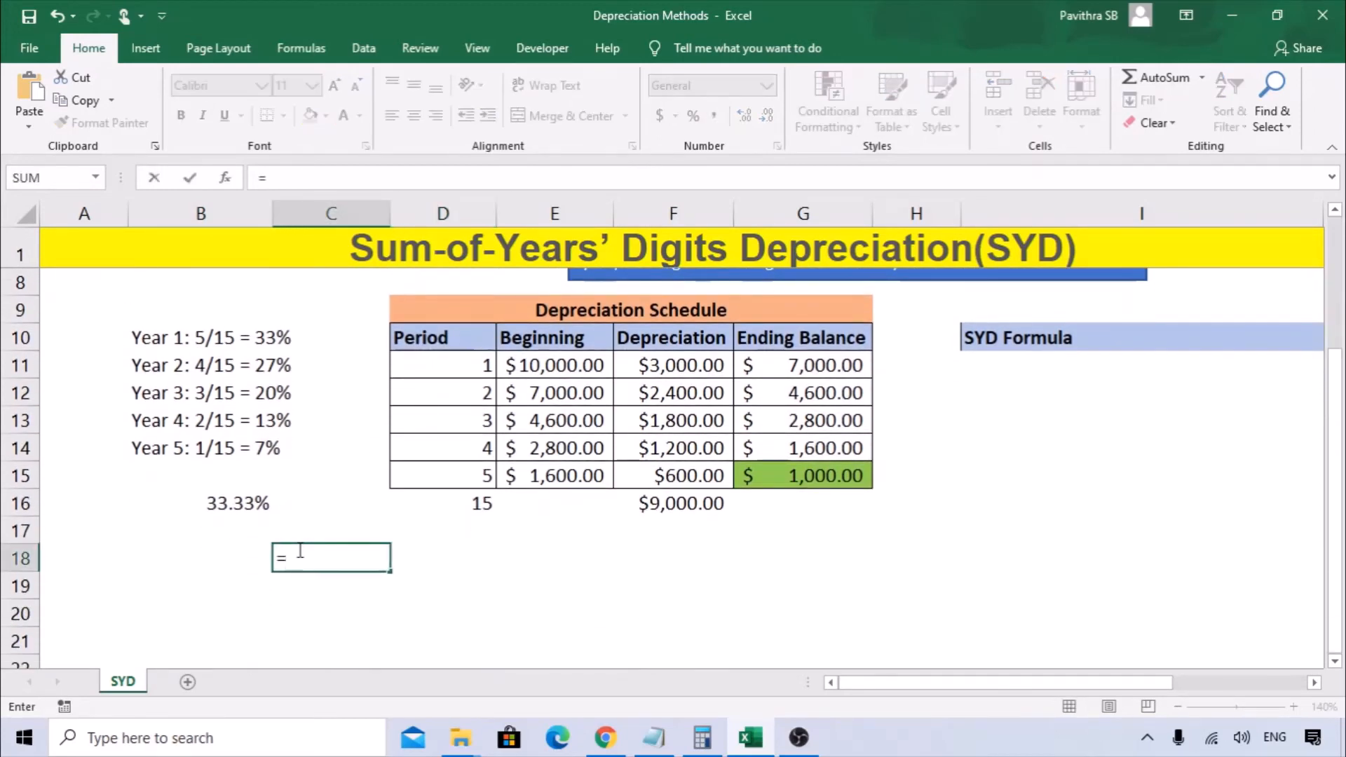
pyautogui.write('9000')
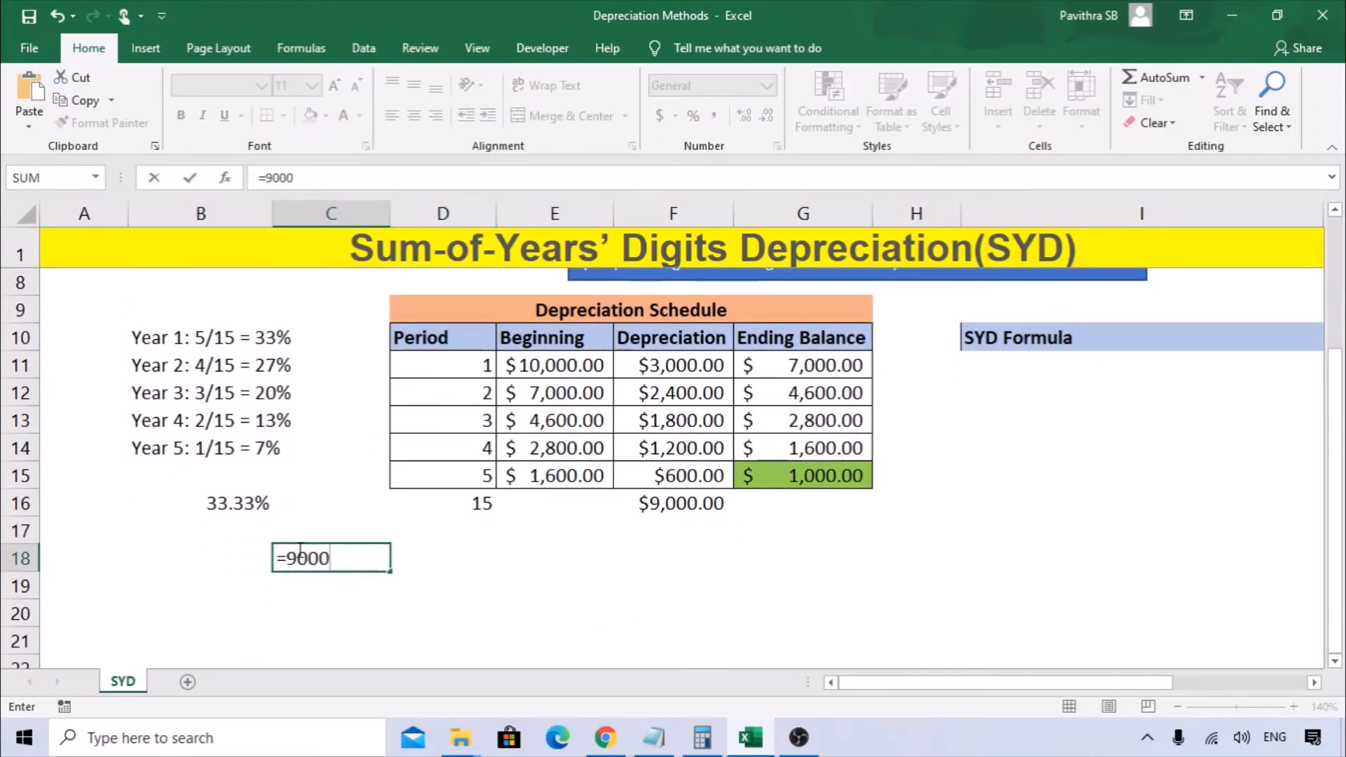
pyautogui.write('*')
pyautogui.click(253, 502)
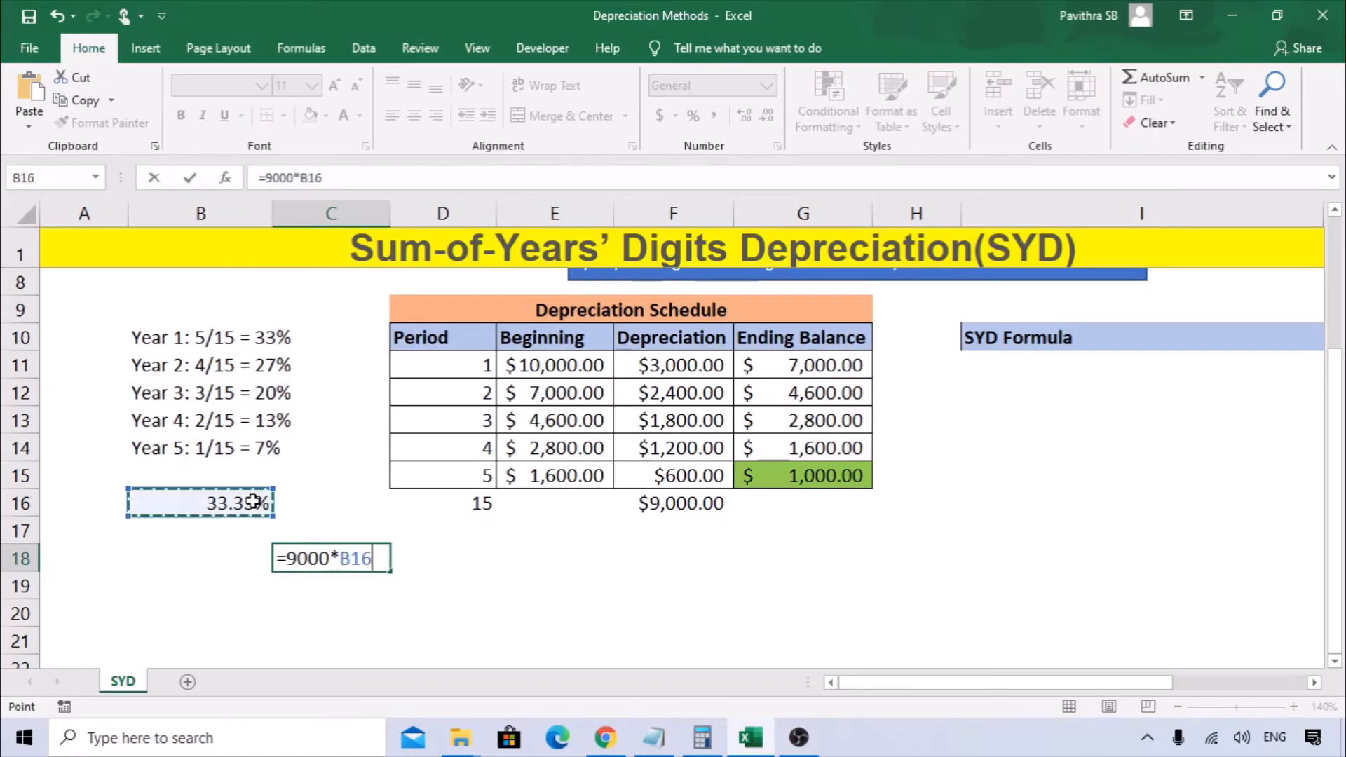
pyautogui.press('Return')
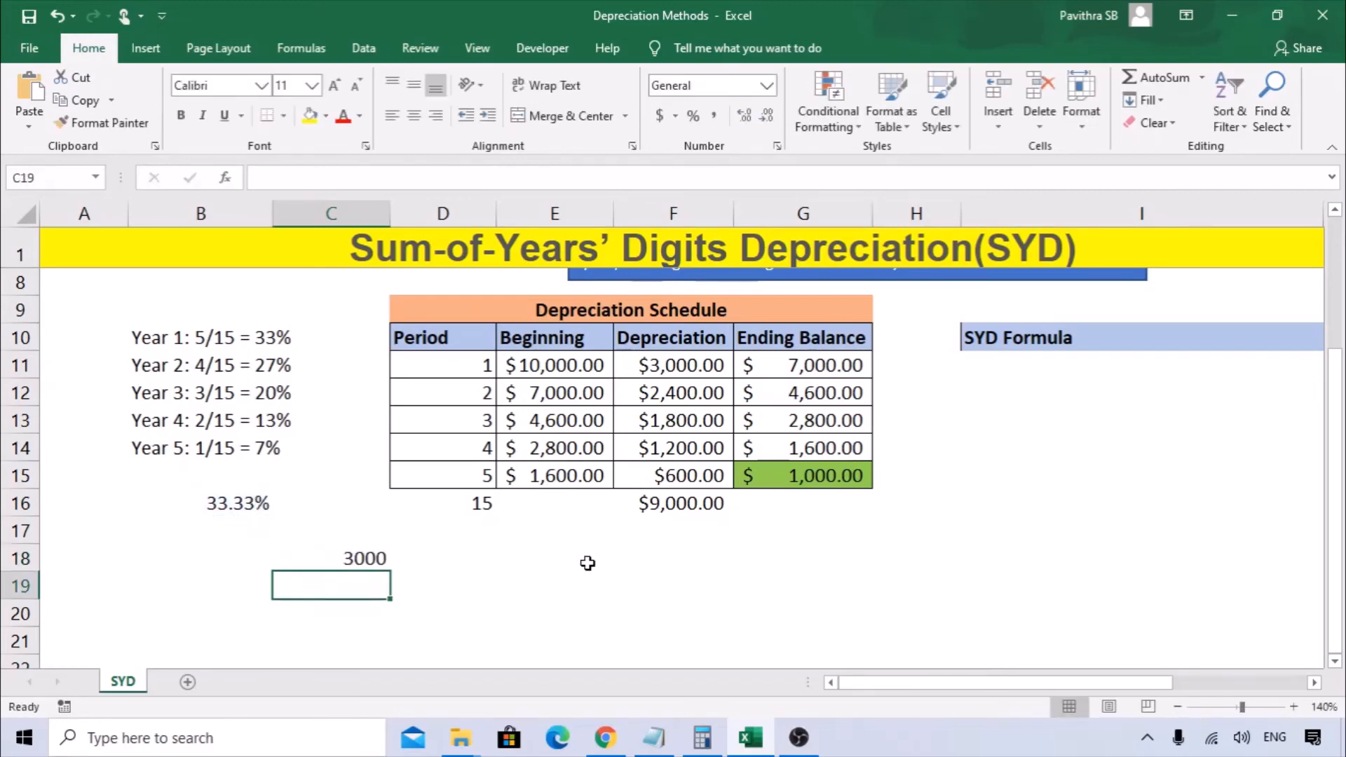
# Clear the manual percentage and depreciation calculations from B16:C18
pyautogui.click(281, 558)
pyautogui.click(246, 505)
pyautogui.click(336, 561)
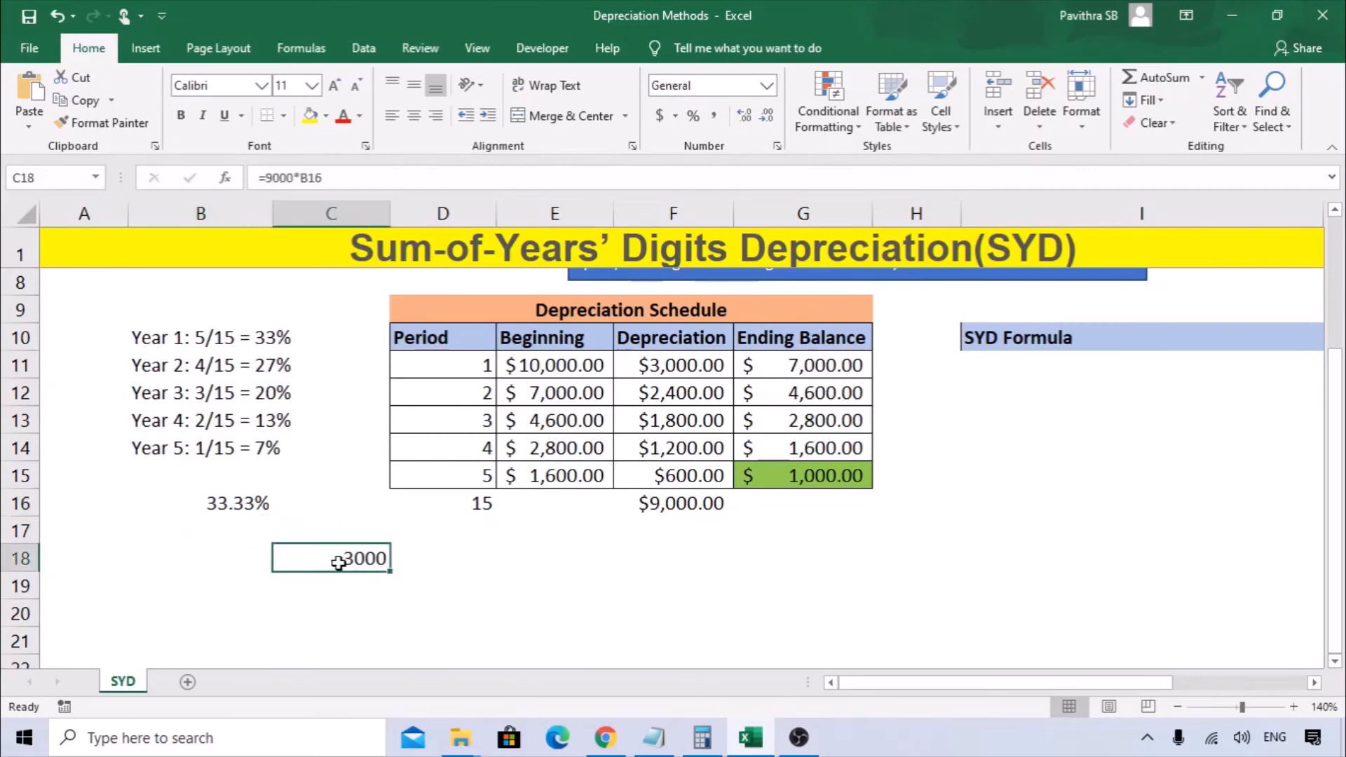
pyautogui.keyDown('shift'); pyautogui.click(245, 504); pyautogui.keyUp('shift')
pyautogui.press('Delete')
# Examine the period 1 beginning balance in E11 and the SYD formula in F11
pyautogui.scroll(1, 246, 504)
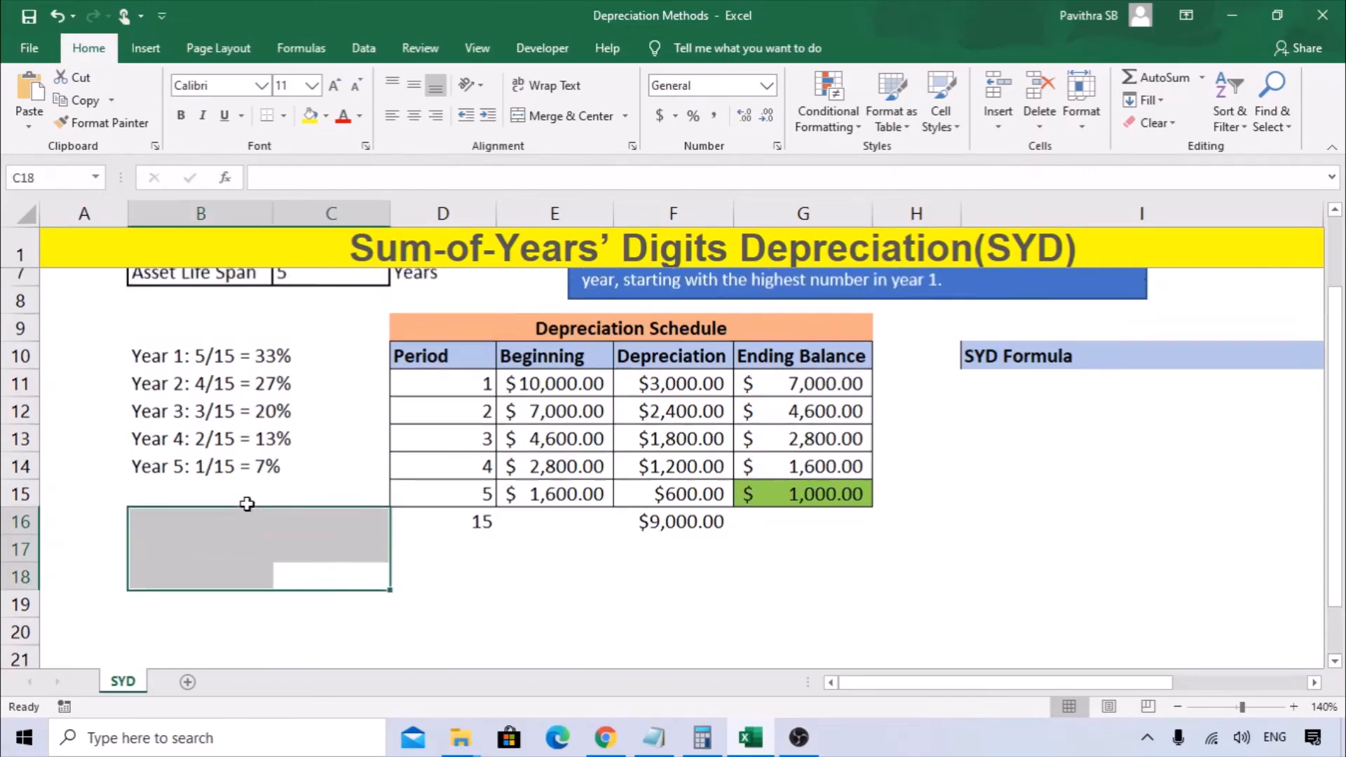
pyautogui.scroll(2, 247, 504)
pyautogui.click(571, 534)
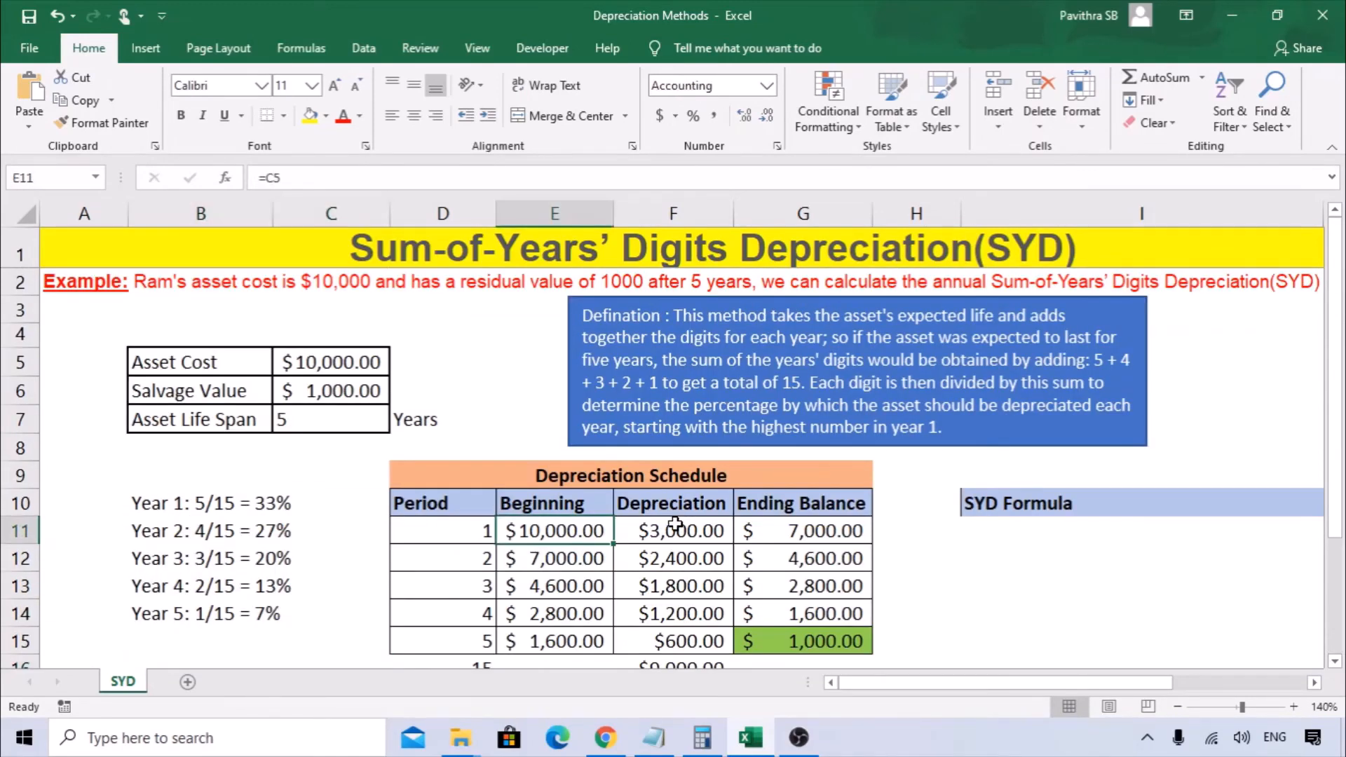
pyautogui.scroll(-1, 674, 524)
pyautogui.click(659, 450)
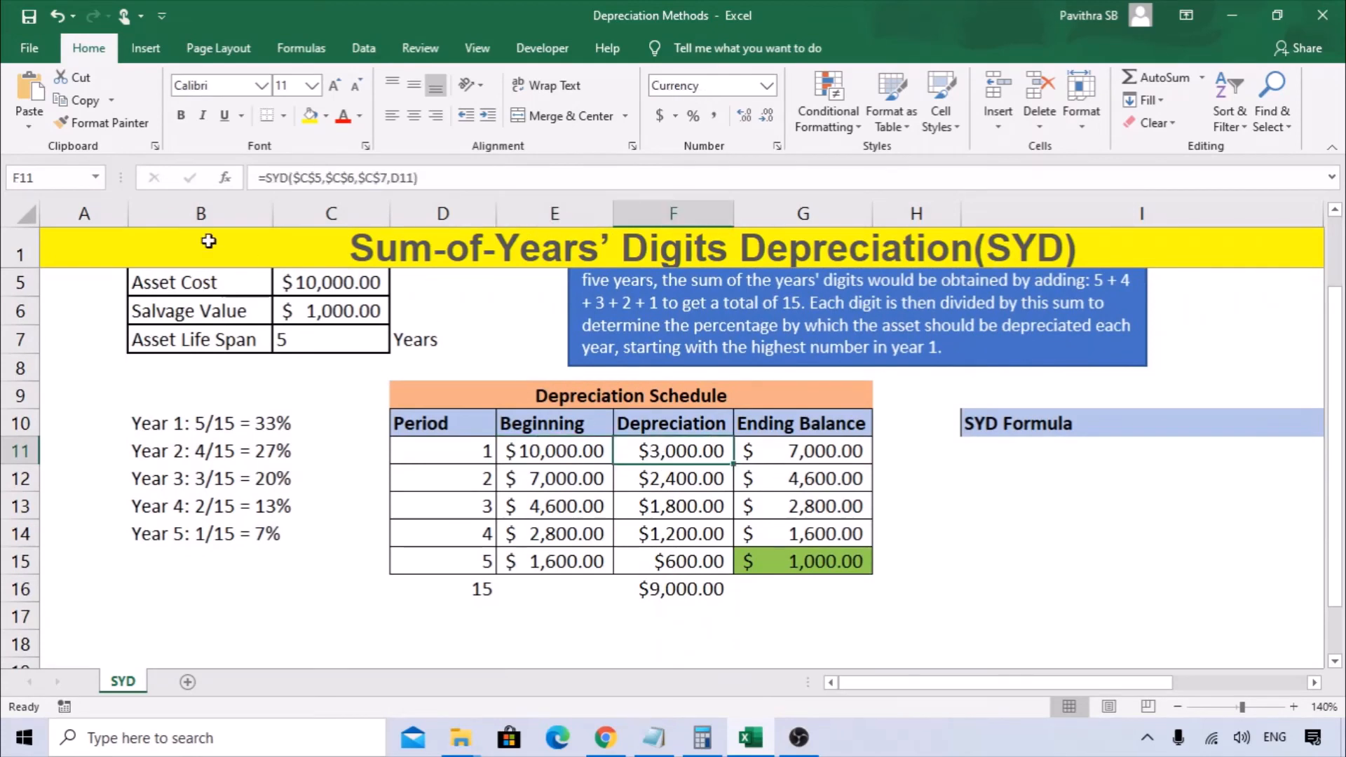
# Examine the period digits in D11:D15 and the SUM formula that totals them in D16
pyautogui.click(470, 590)
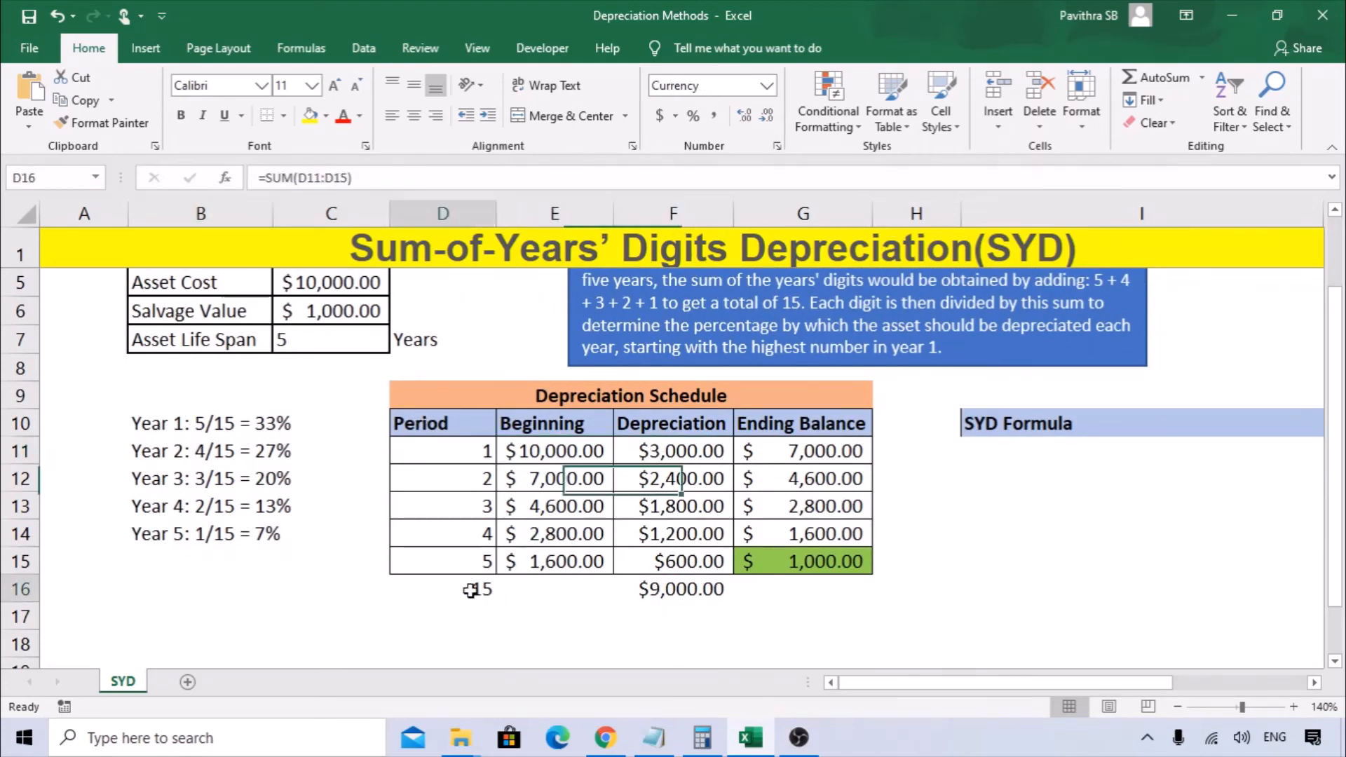
pyautogui.moveTo(456, 452); pyautogui.dragTo(475, 561)
pyautogui.click(478, 590)
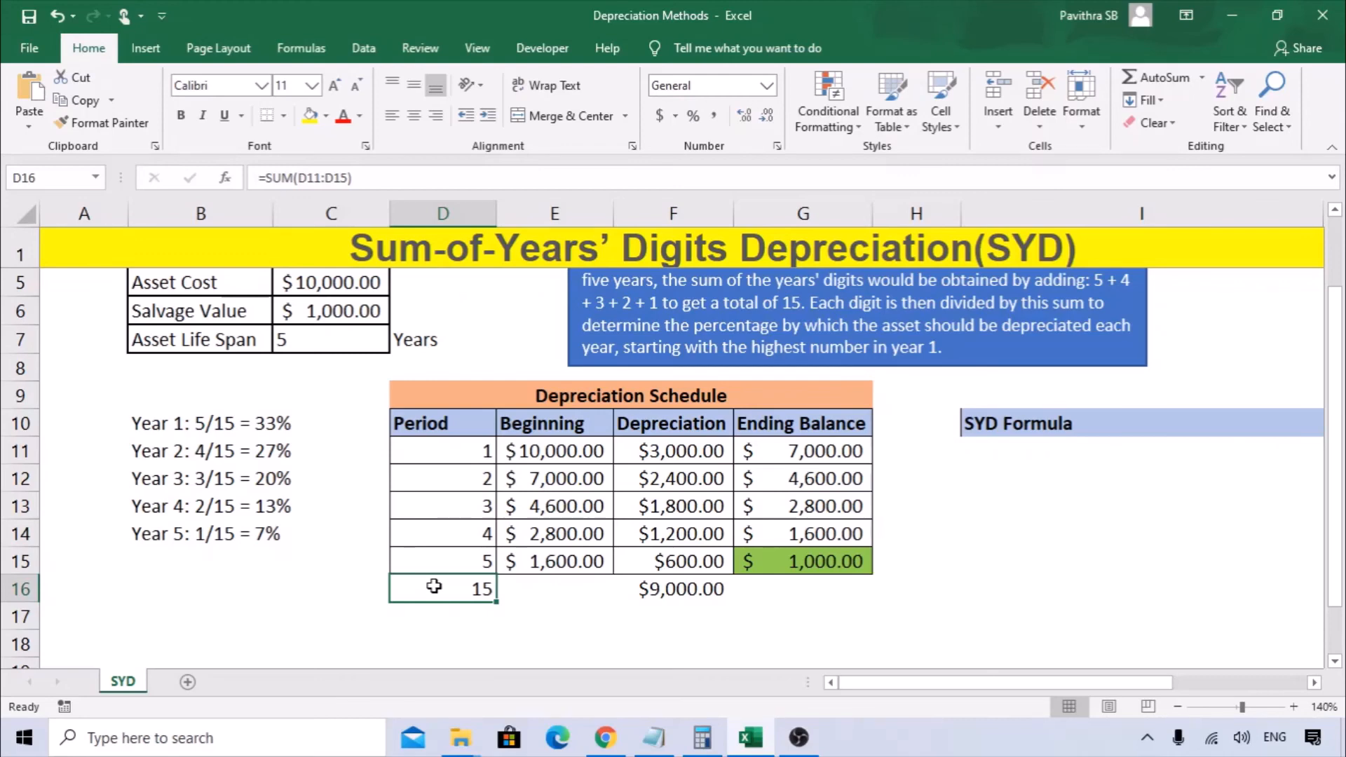
pyautogui.click(457, 449)
pyautogui.scroll(1, 494, 517)
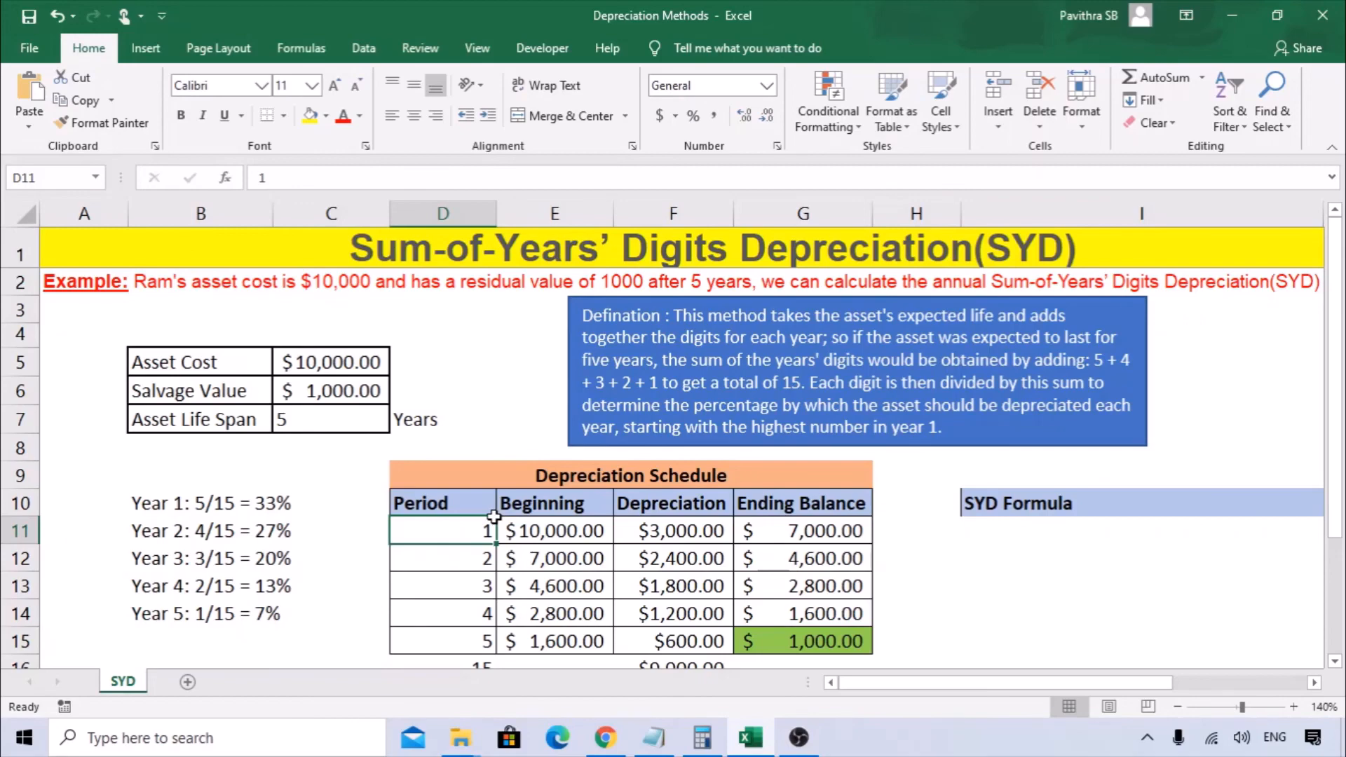
pyautogui.scroll(-1, 494, 517)
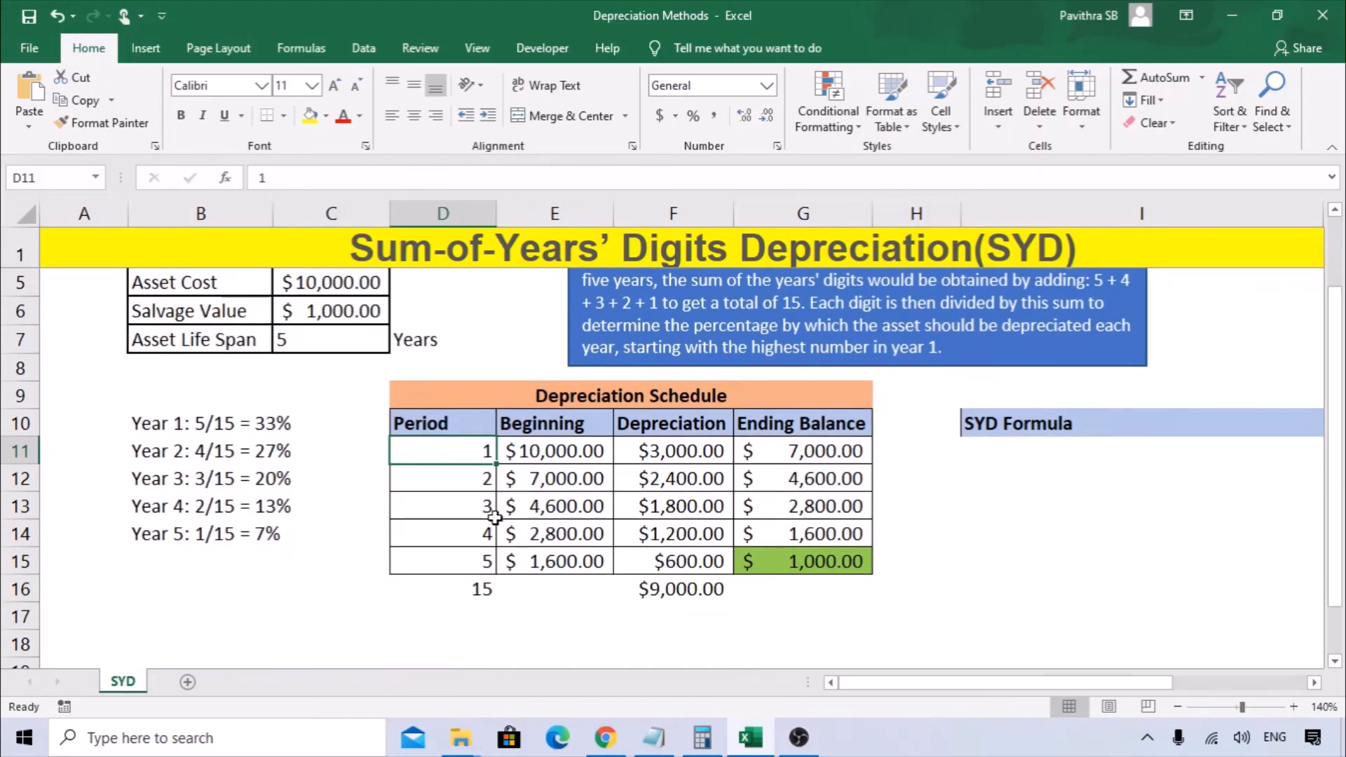